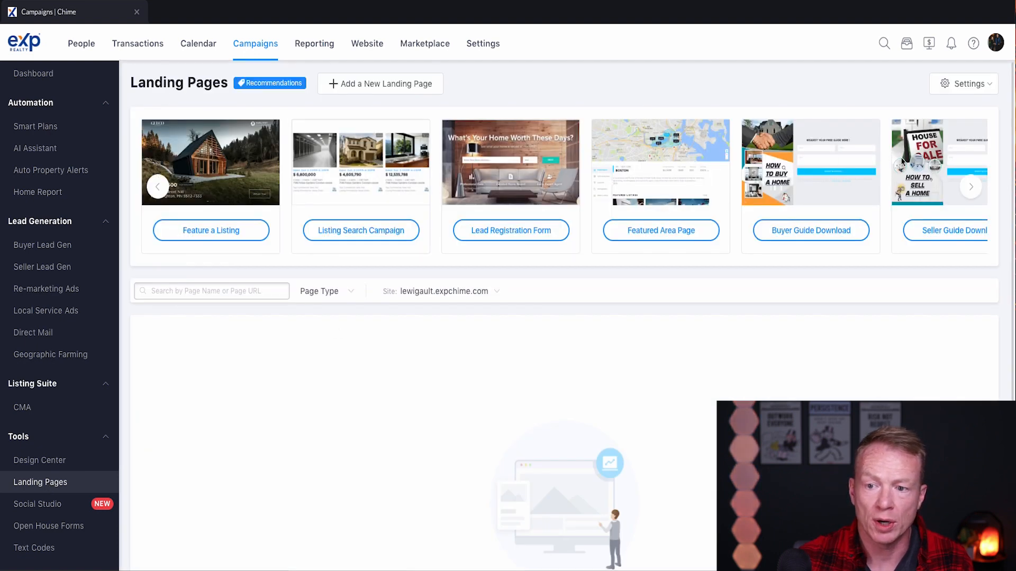
Open the full landing page template gallery and start a new page from the Home Valuation template.
left_click(969, 189)
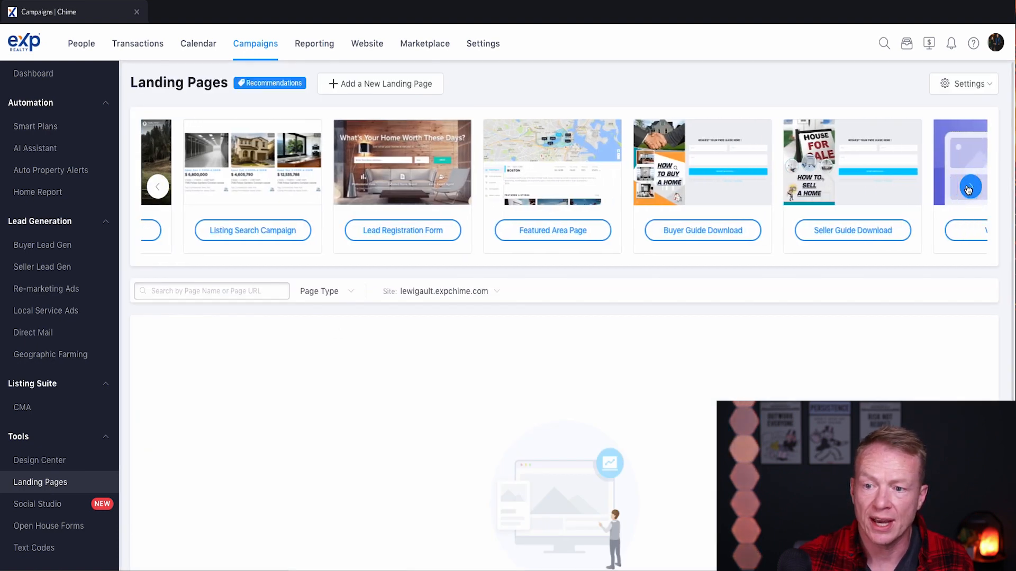
left_click(816, 231)
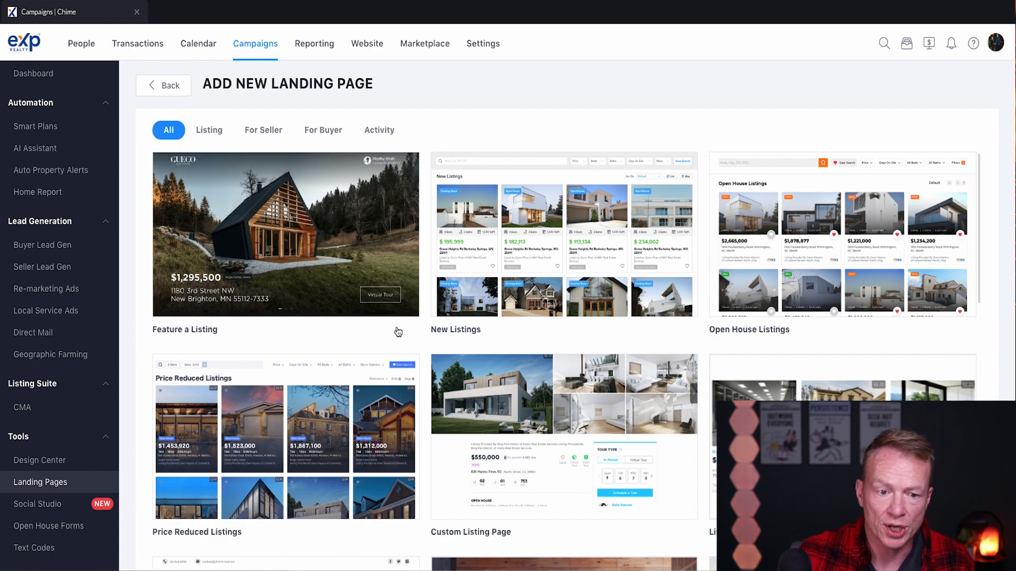
mouse_move(387, 314)
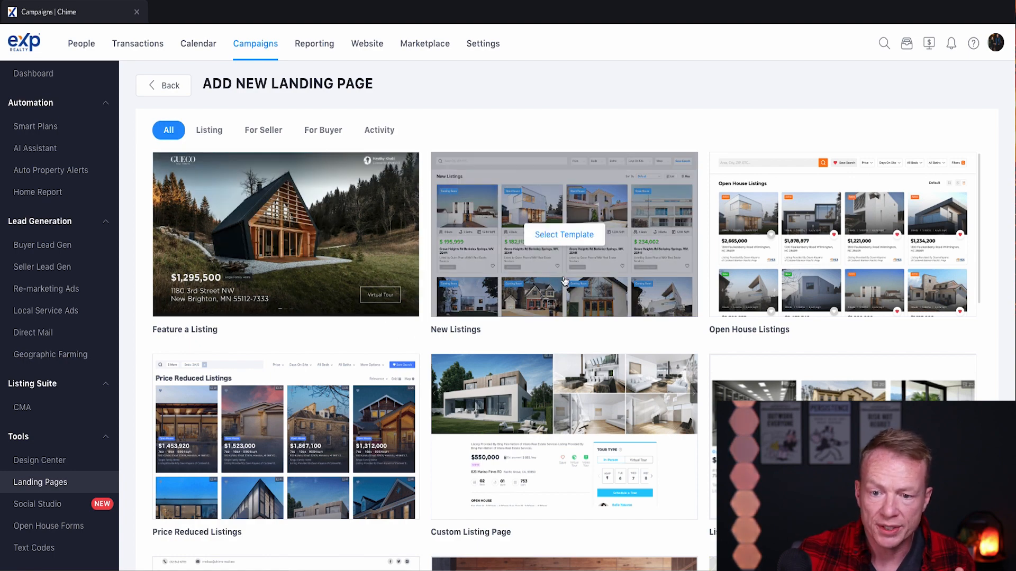
mouse_move(715, 296)
scroll(718, 299, "down", 1)
scroll(718, 299, "down", 3)
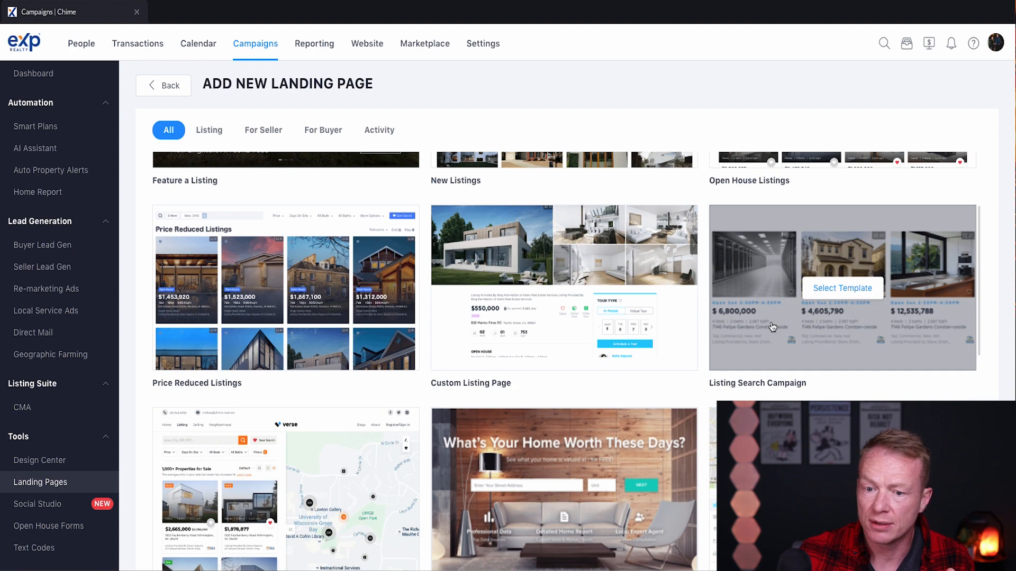
mouse_move(292, 359)
scroll(291, 461, "down", 9)
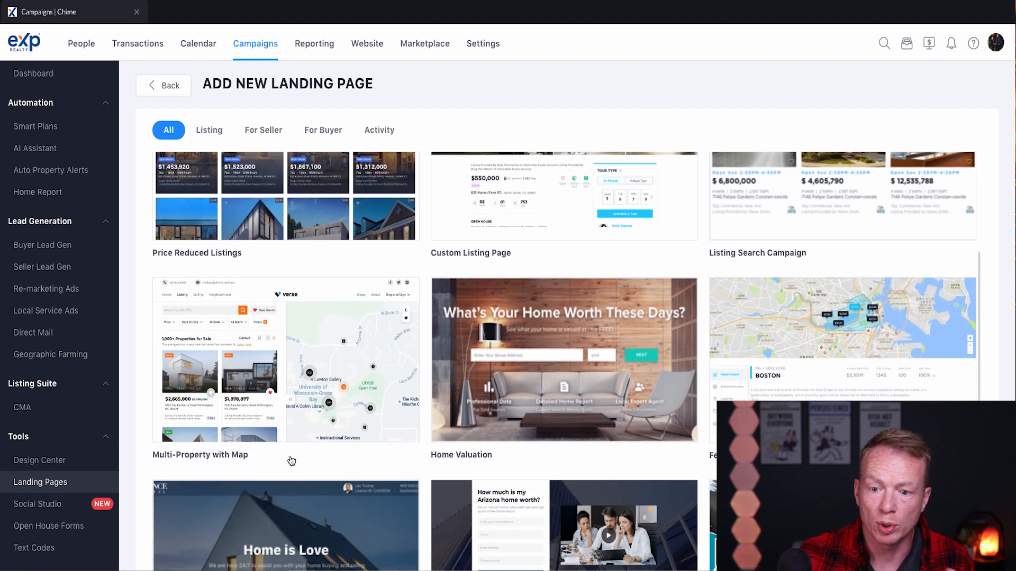
scroll(291, 460, "down", 3)
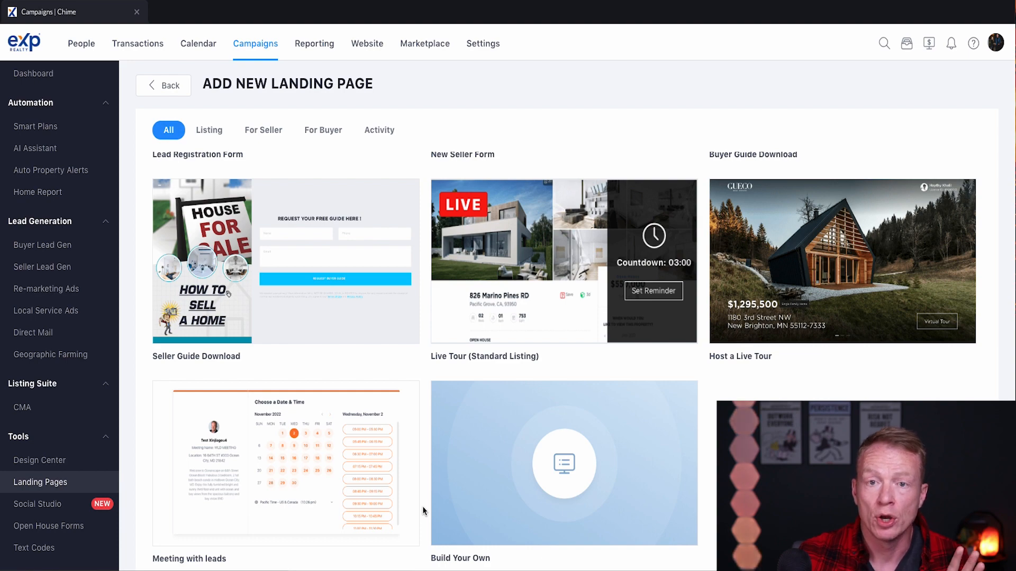
scroll(421, 495, "up", 3)
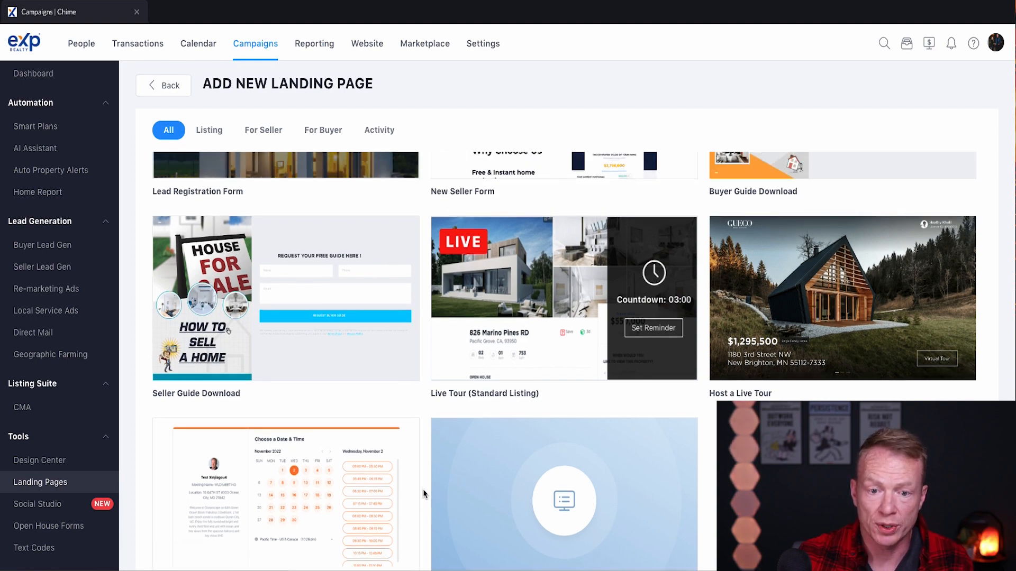
scroll(423, 494, "up", 6)
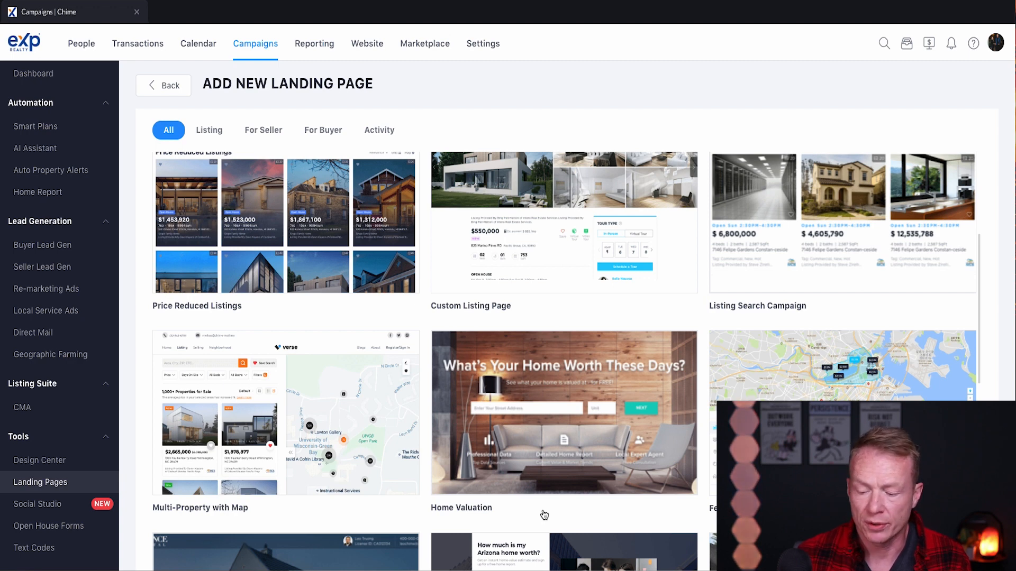
mouse_move(600, 446)
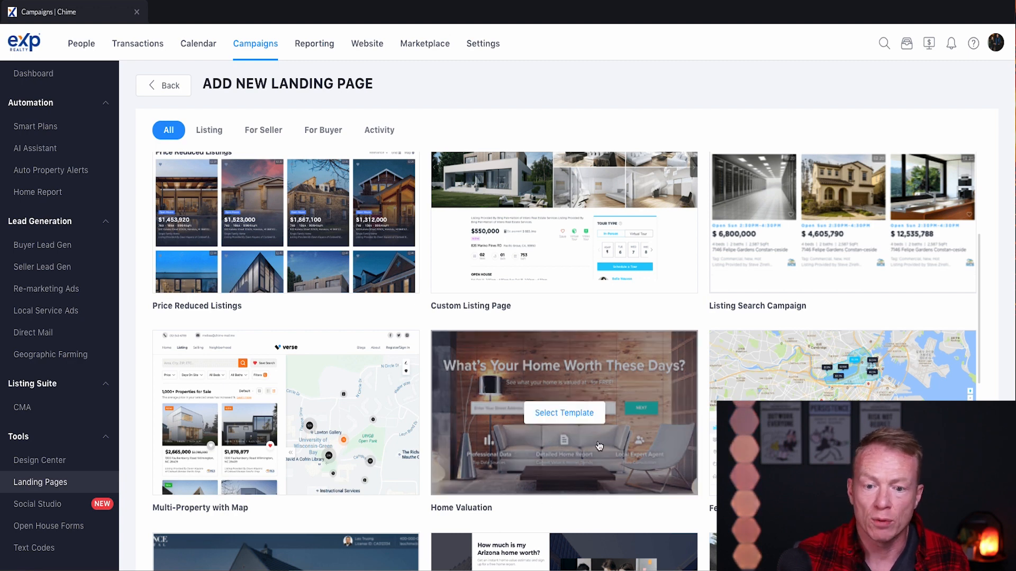
left_click(554, 415)
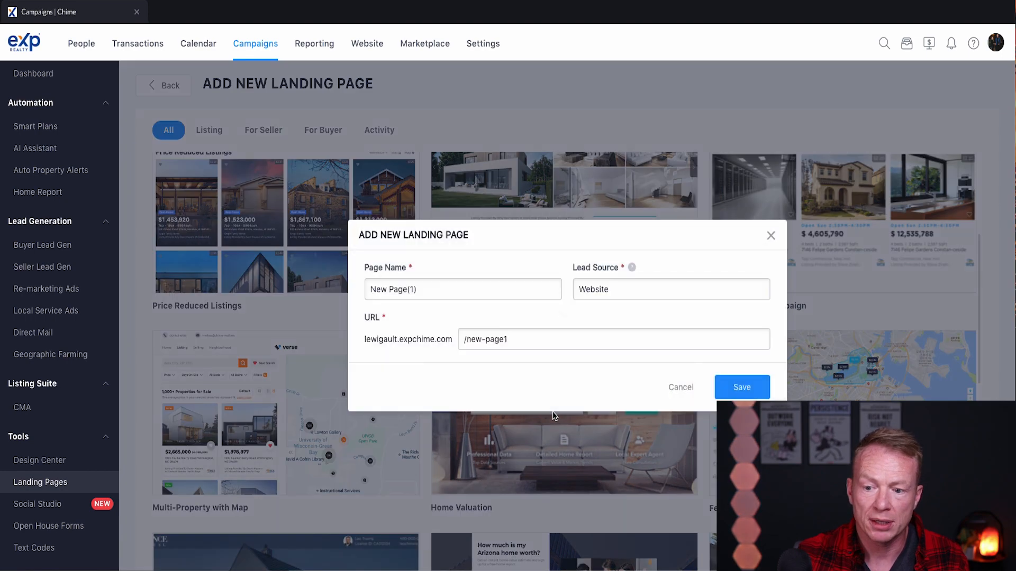
Name the new landing page "Home Evaluation FB Squeeze".
triple_click(442, 293)
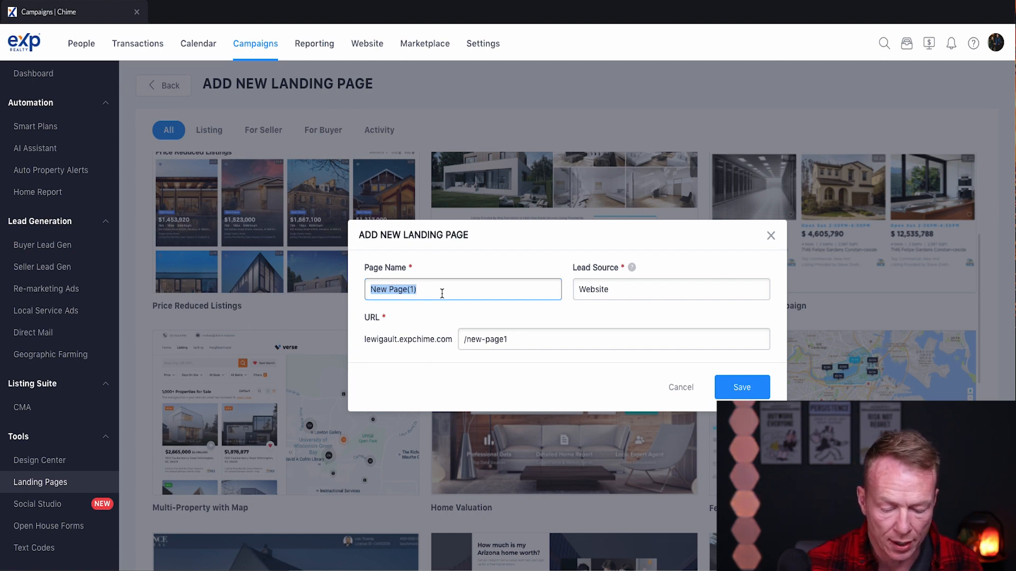
type("Home Evalu")
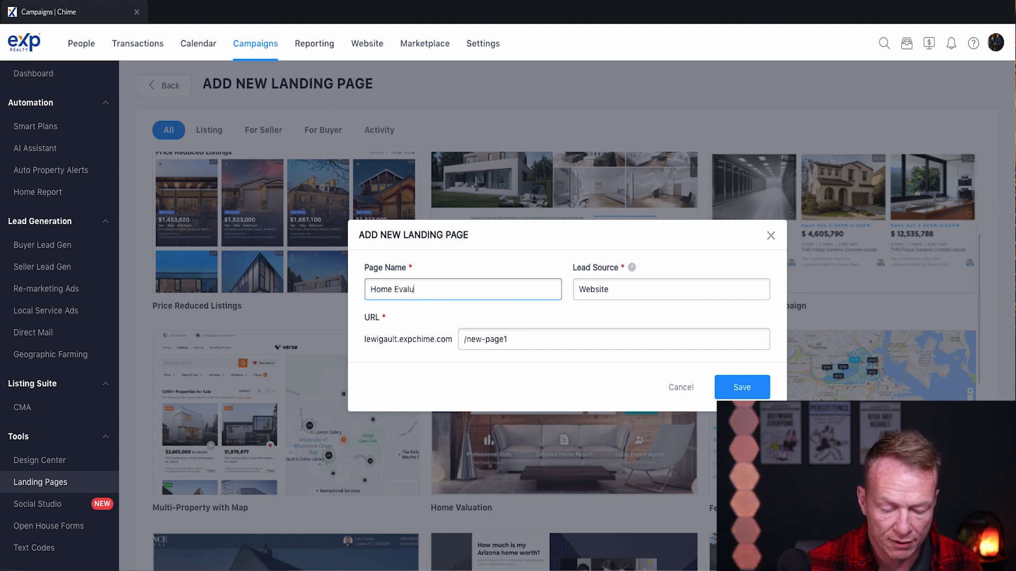
type("ation")
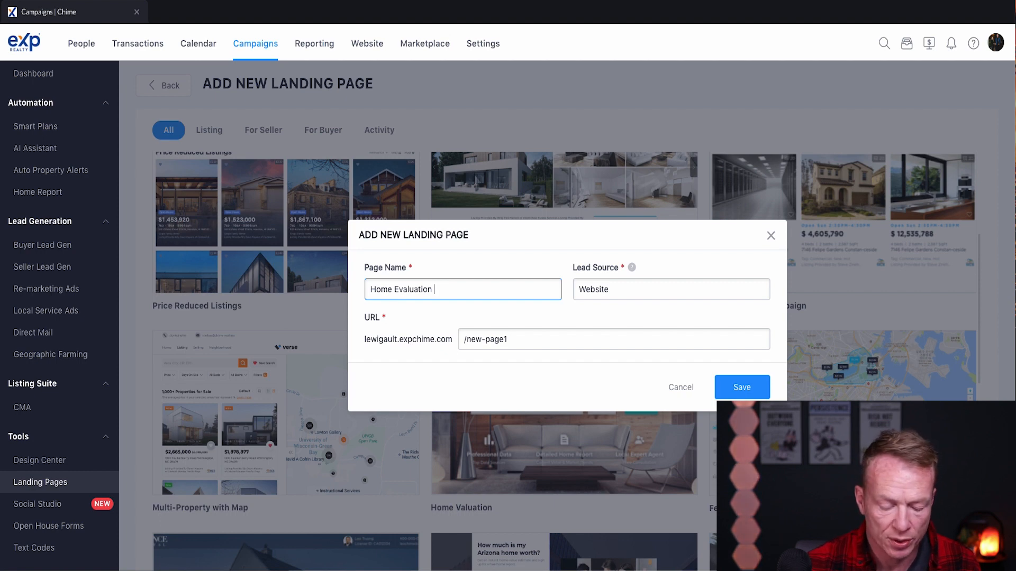
type(" FB")
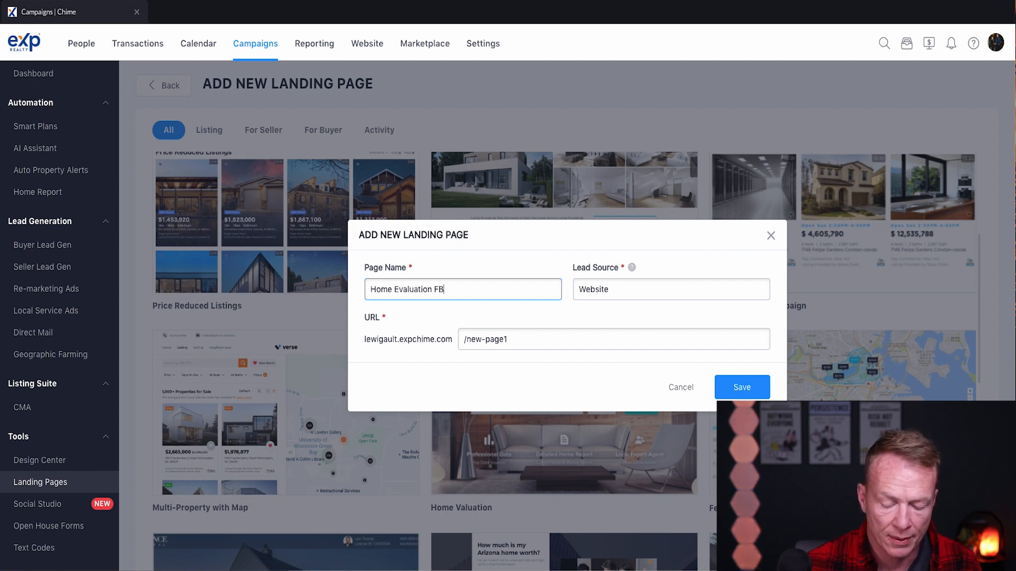
type(" Sq")
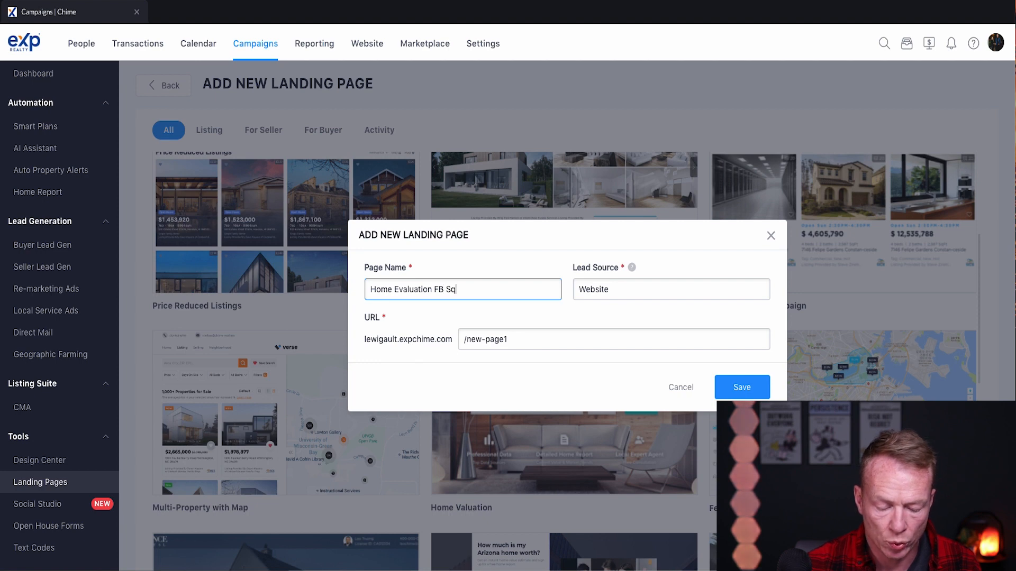
type("ueeze")
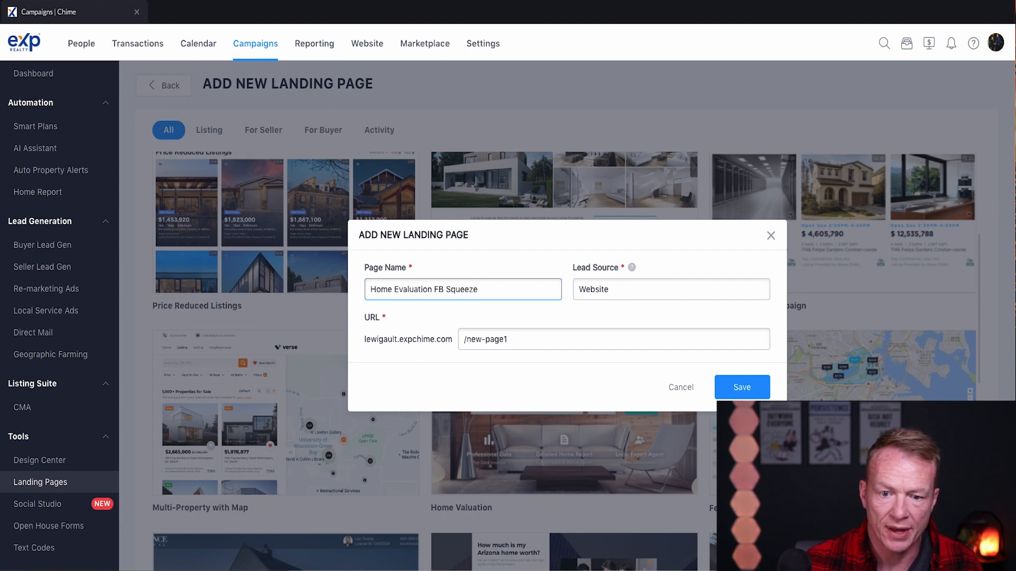
left_click(638, 294)
type("fcae")
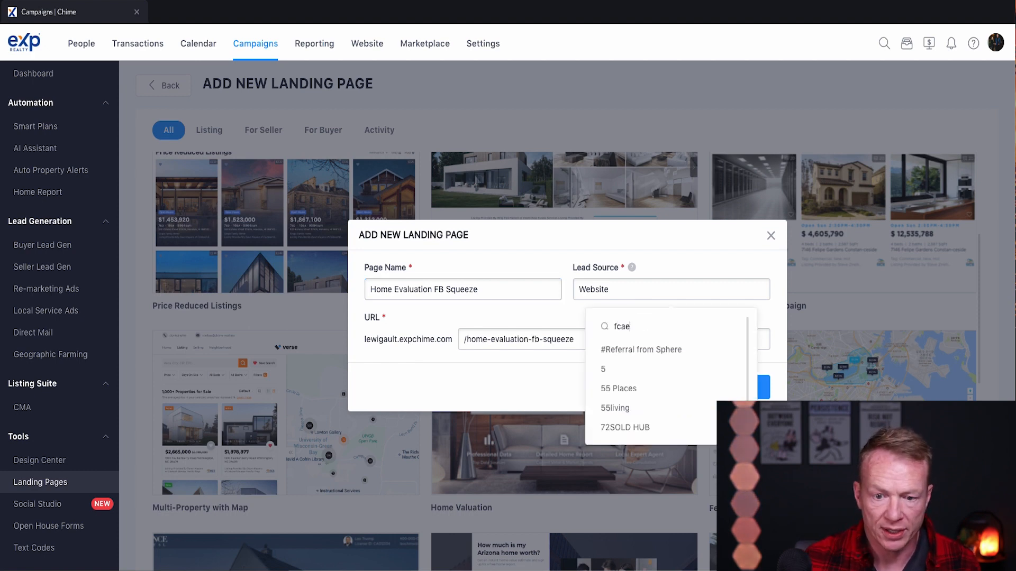
key("BackSpace")
key("BackSpace")
type("ace")
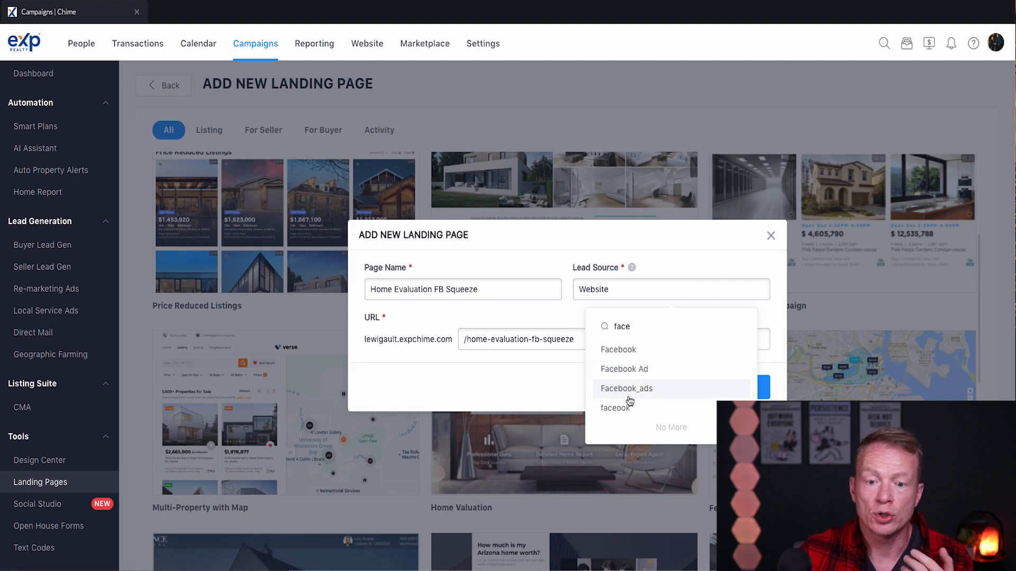
key("BackSpace")
key("BackSpace")
key("BackSpace")
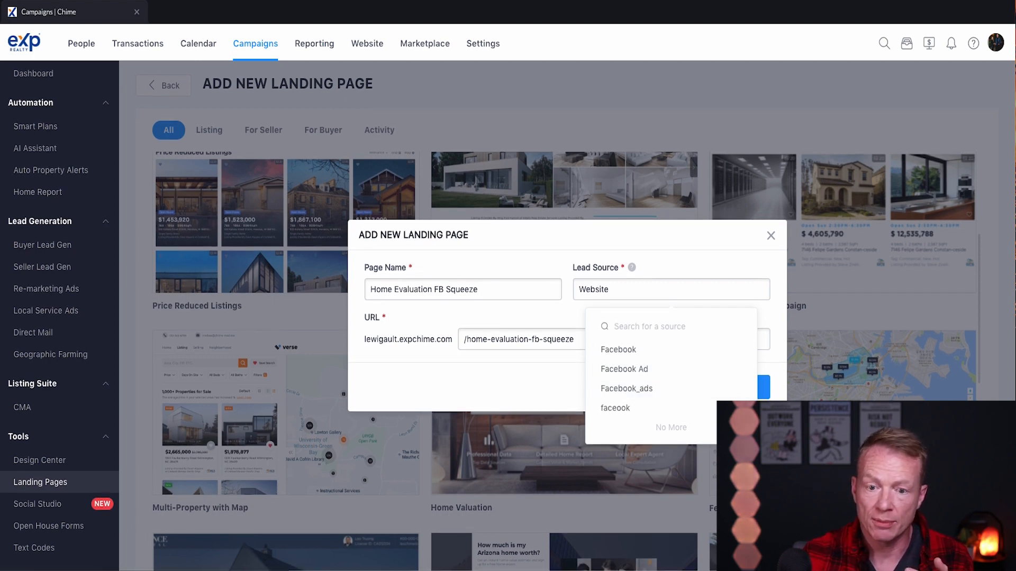
scroll(607, 408, "down", 2)
scroll(607, 407, "down", 6)
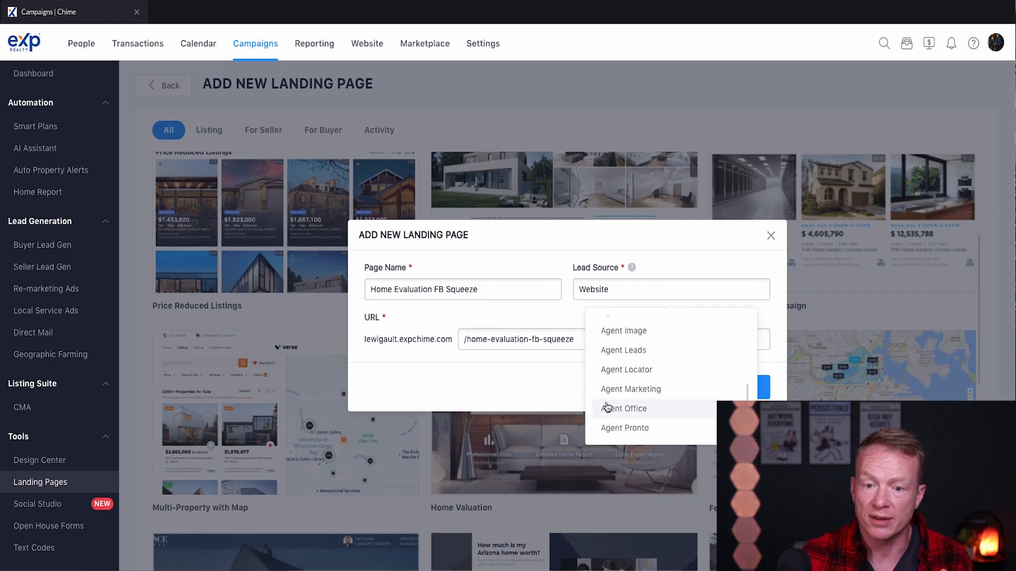
left_click(630, 293)
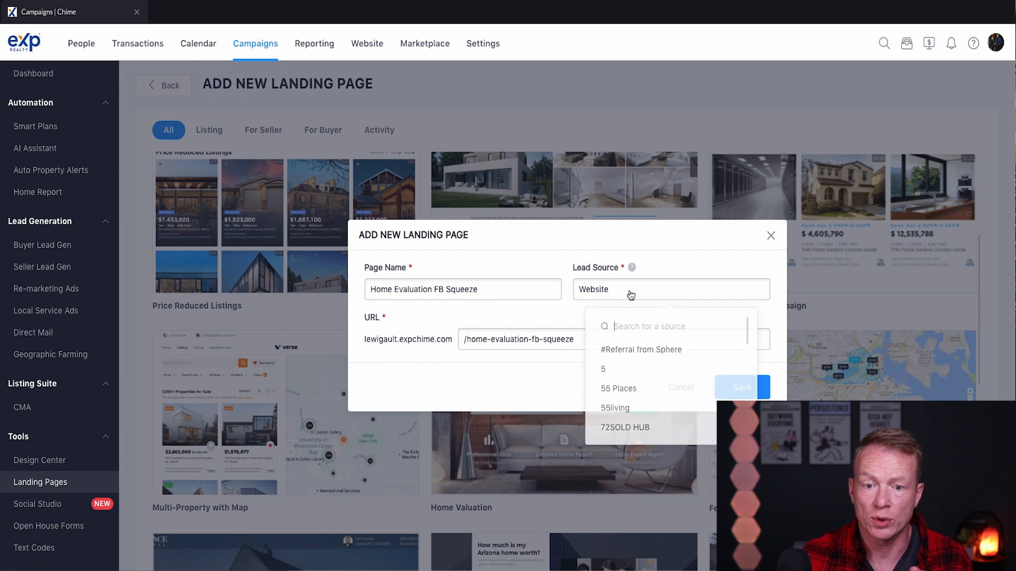
Search the lead sources for "face" and set the page's lead source to Facebook.
left_click(627, 295)
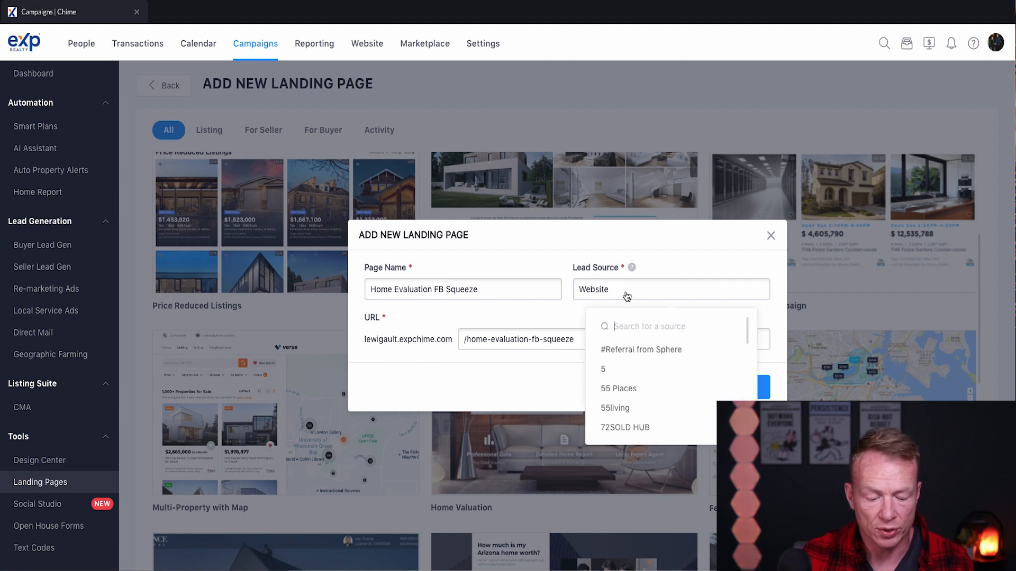
type("face")
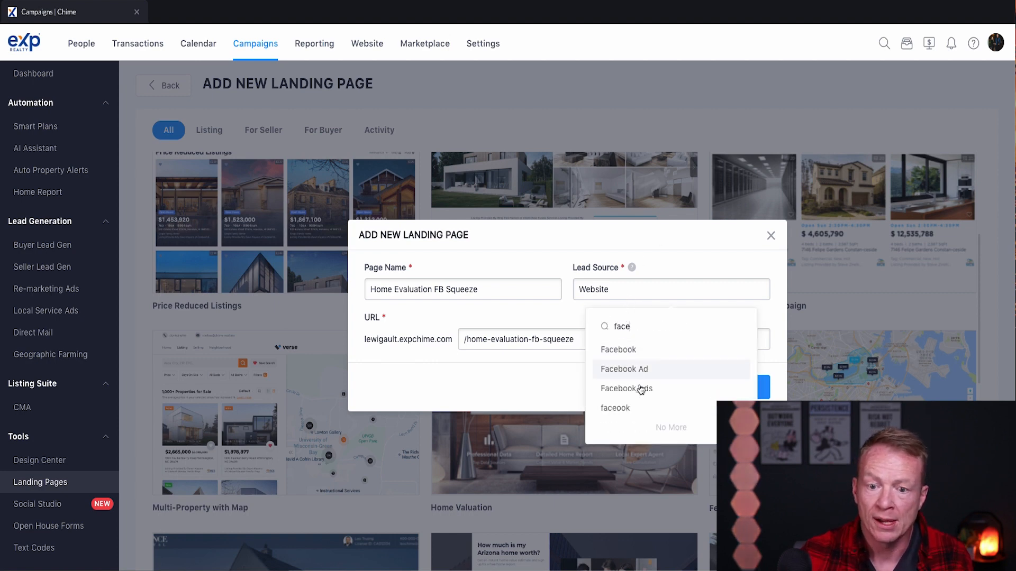
left_click(637, 359)
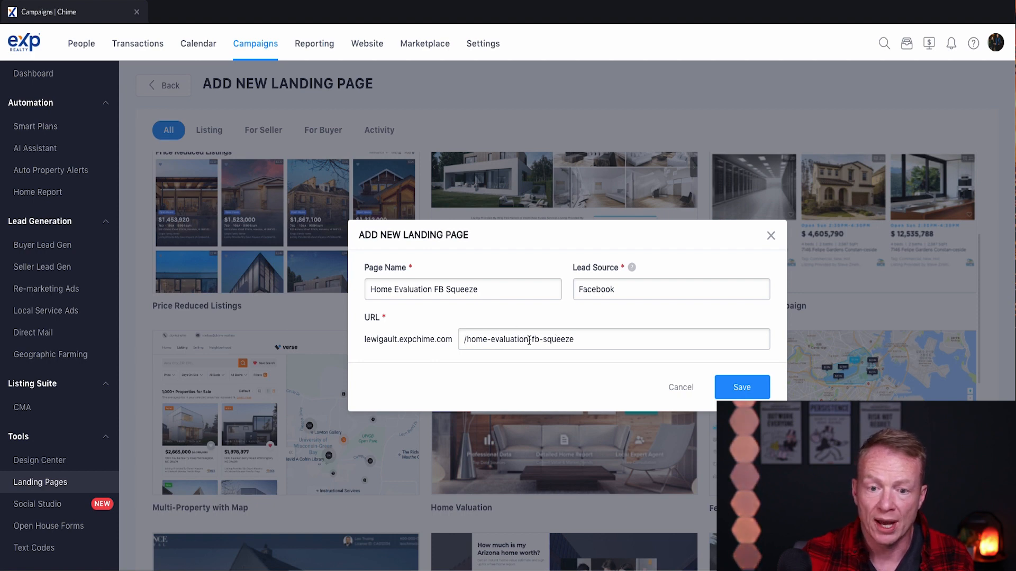
Change the landing page's URL path to /home-evaluation-denver and save the new page.
left_click(575, 339)
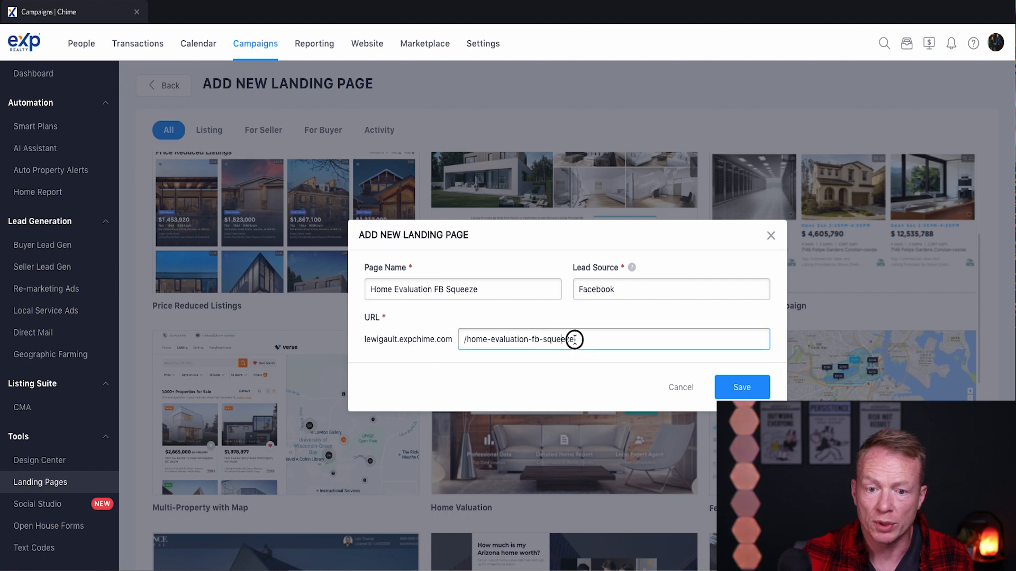
key("BackSpace")
key("BackSpace")
key("BackSpace")
key("BackSpace")
key("BackSpace")
key("BackSpace")
key("BackSpace")
key("BackSpace")
key("BackSpace")
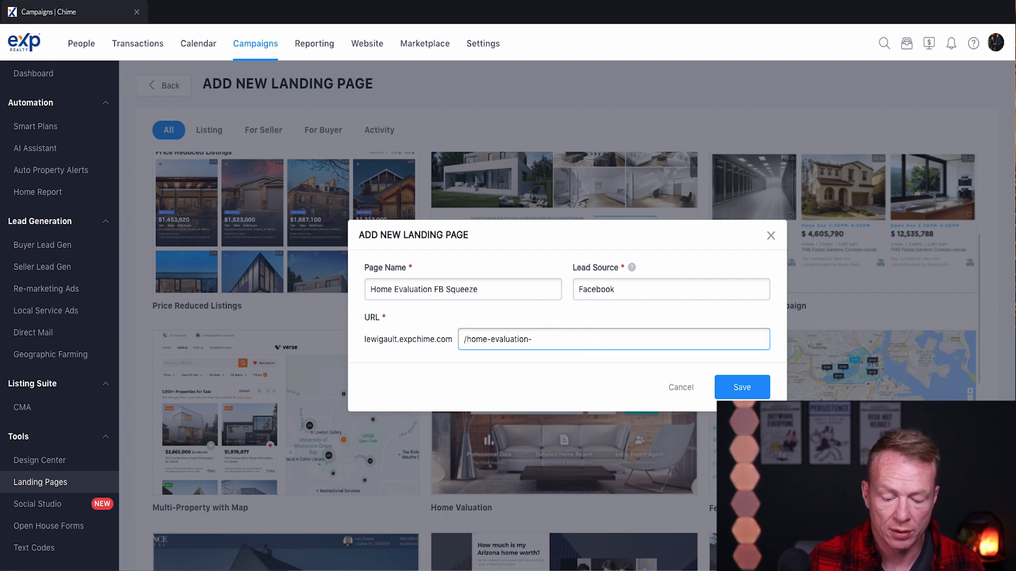
type("de")
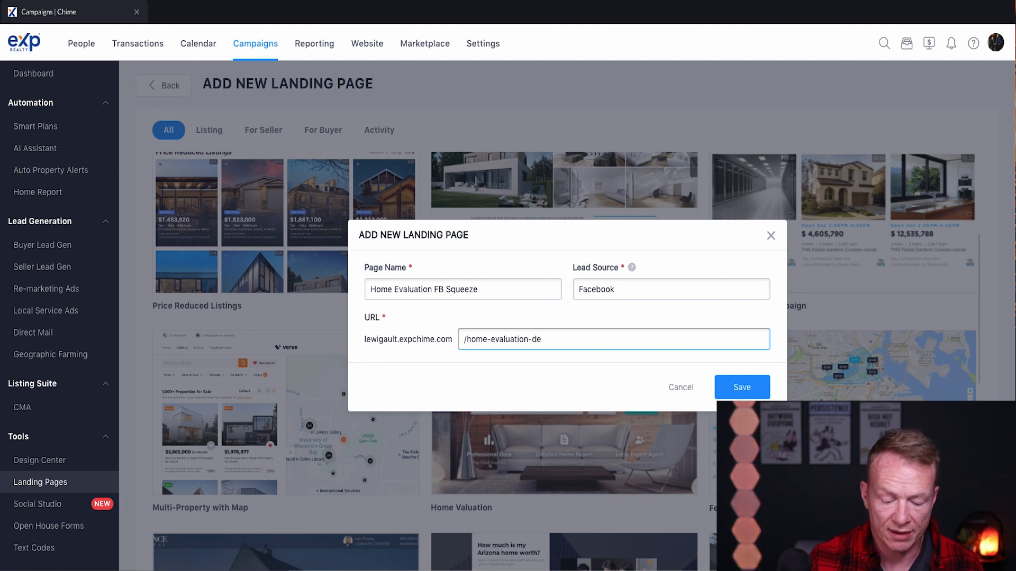
type("nver")
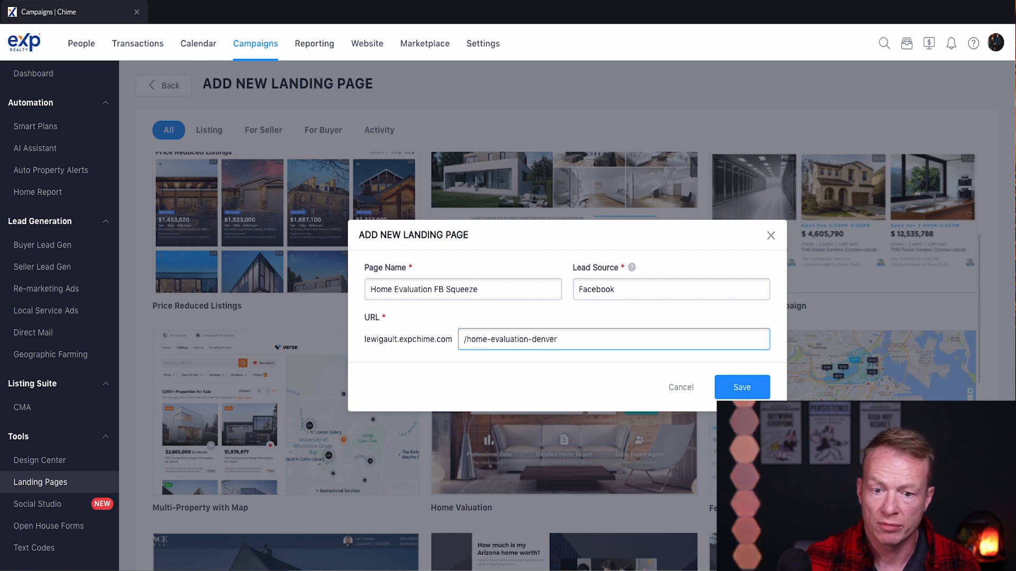
left_click(750, 389)
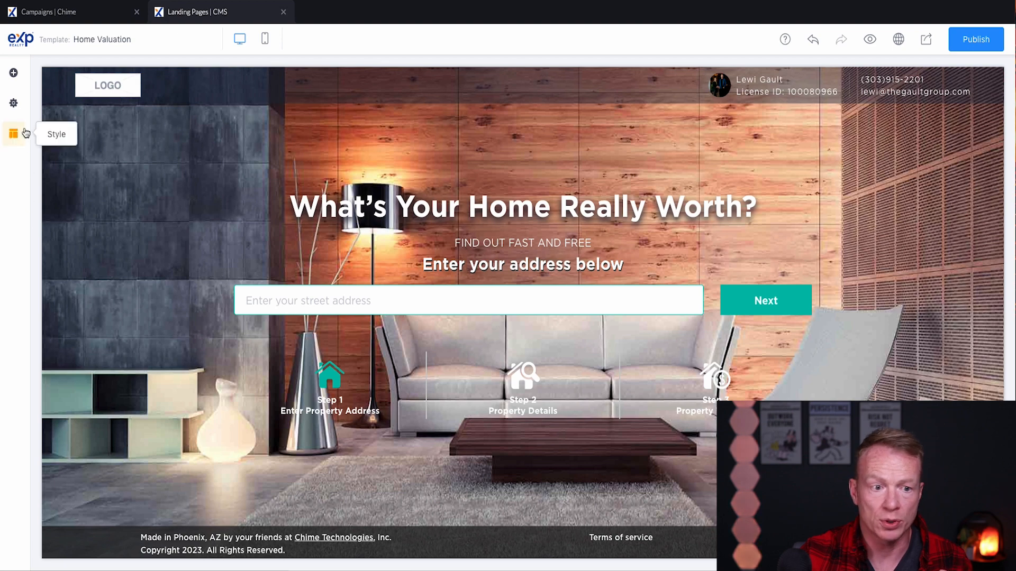
In the landing page's basic settings, set the page style to "With header and footer" and check it in the page preview.
left_click(13, 103)
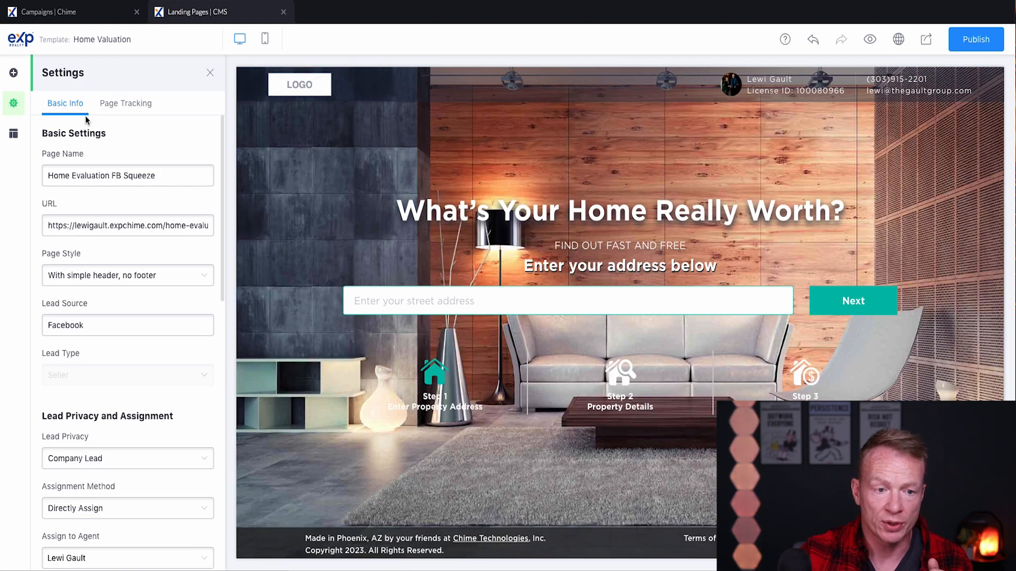
scroll(168, 188, "down", 2)
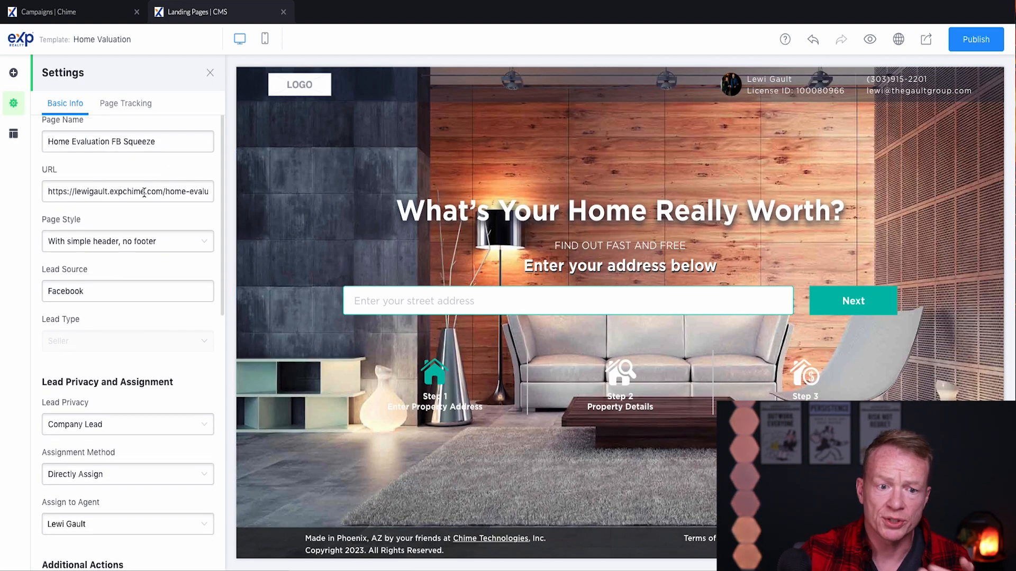
scroll(145, 197, "down", 2)
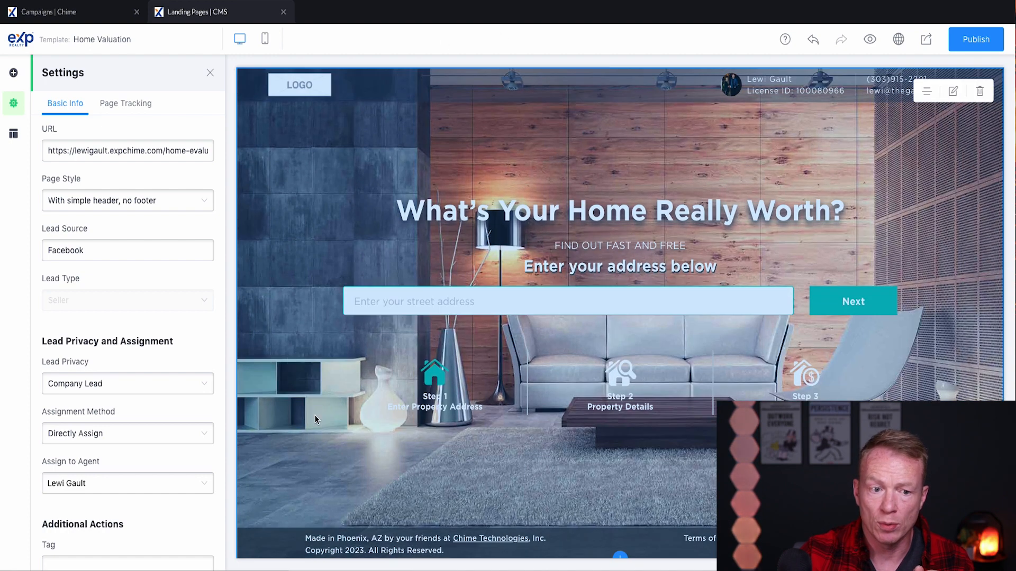
left_click(198, 210)
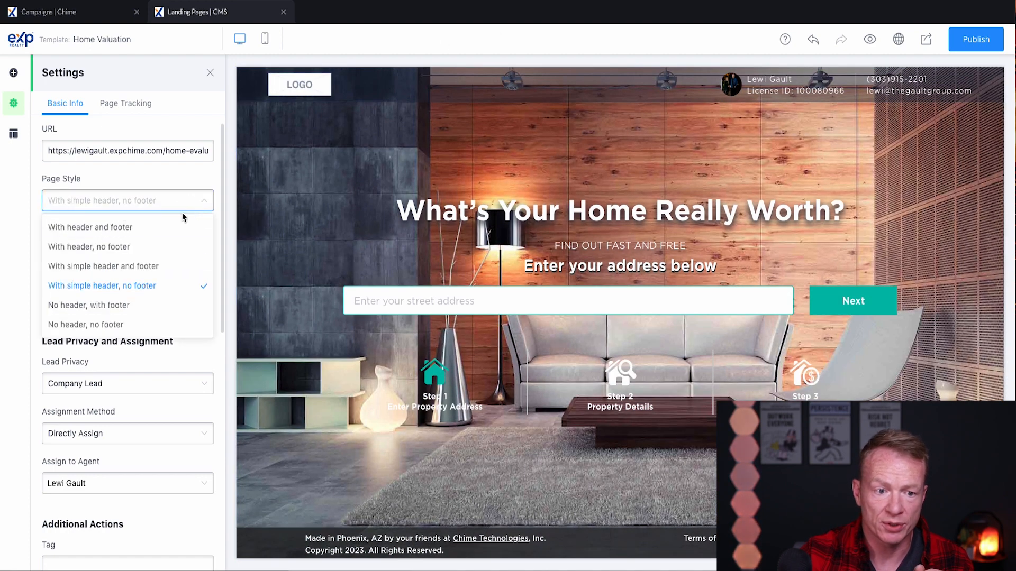
left_click(132, 228)
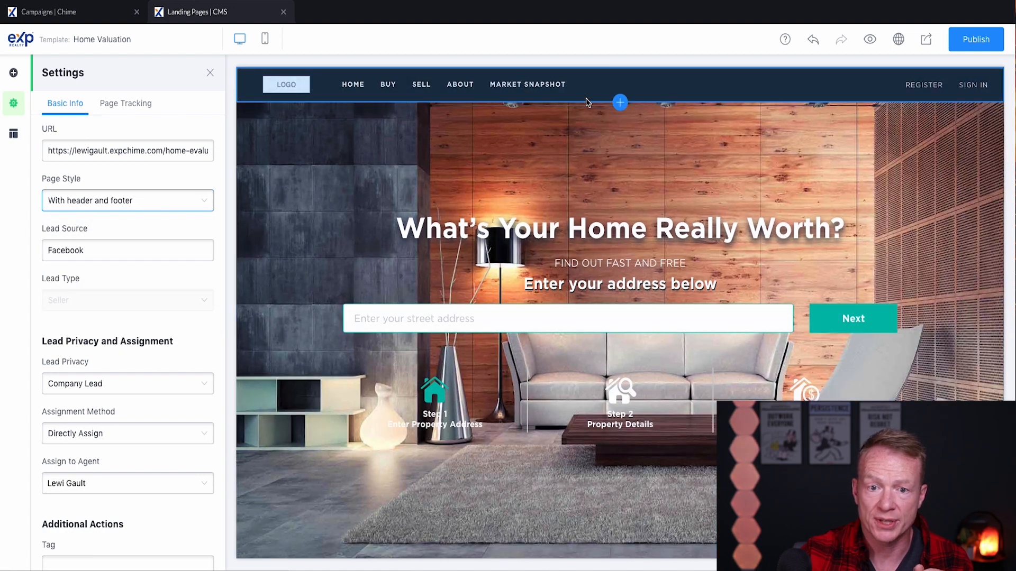
scroll(522, 214, "down", 5)
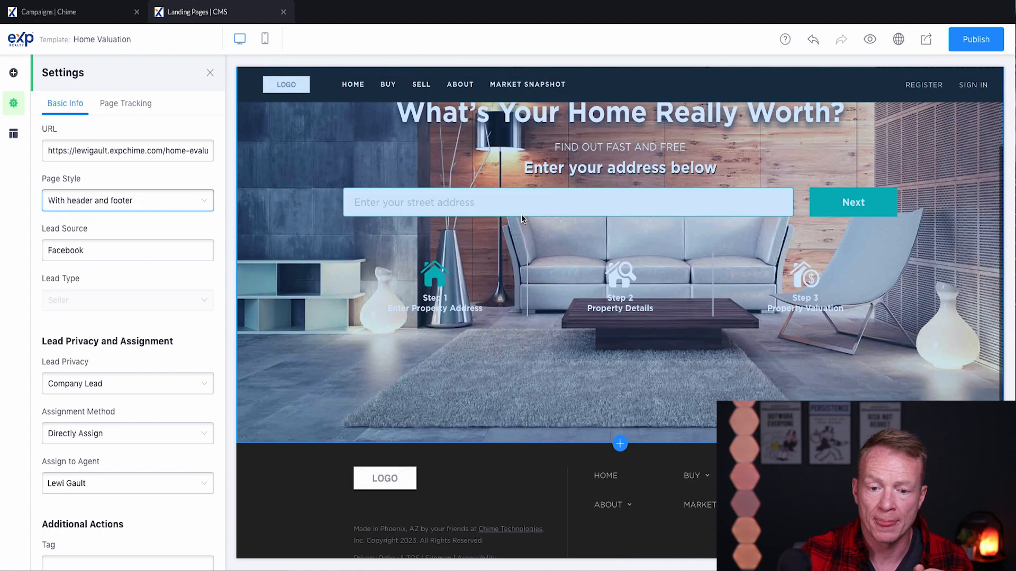
Change the landing page's page style to "With simple header, no footer".
scroll(469, 318, "up", 1)
scroll(469, 314, "up", 4)
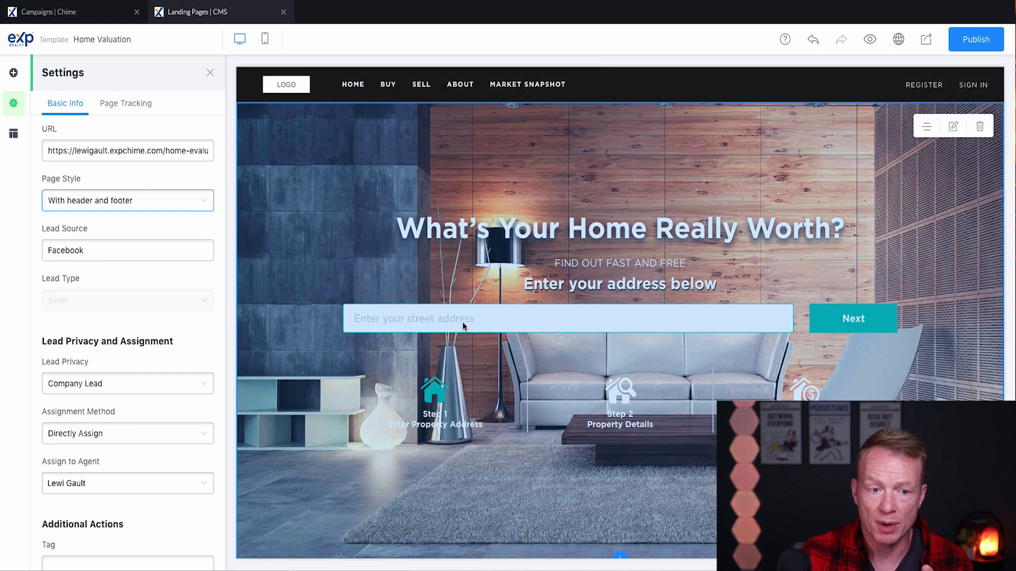
left_click(203, 201)
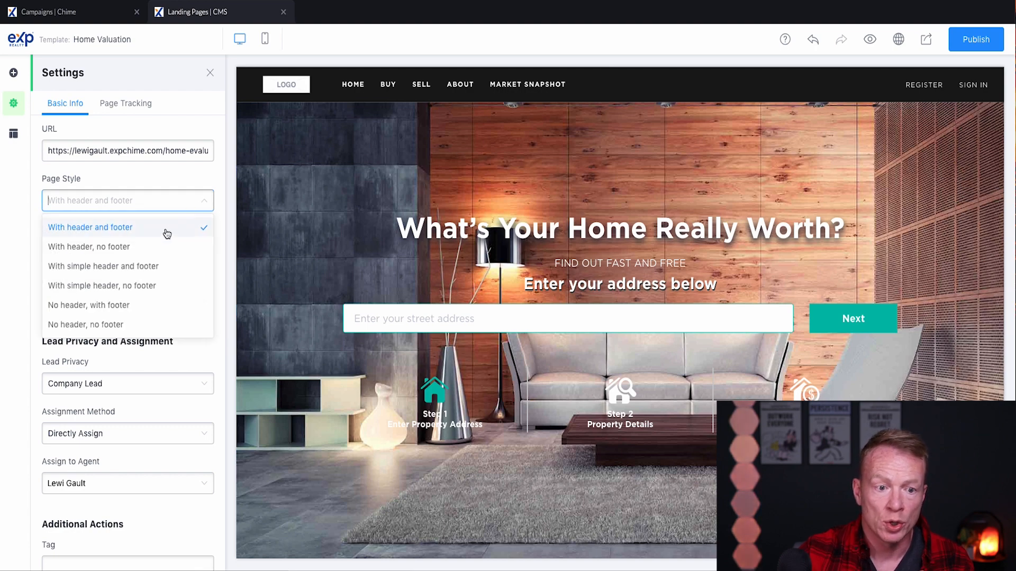
left_click(122, 288)
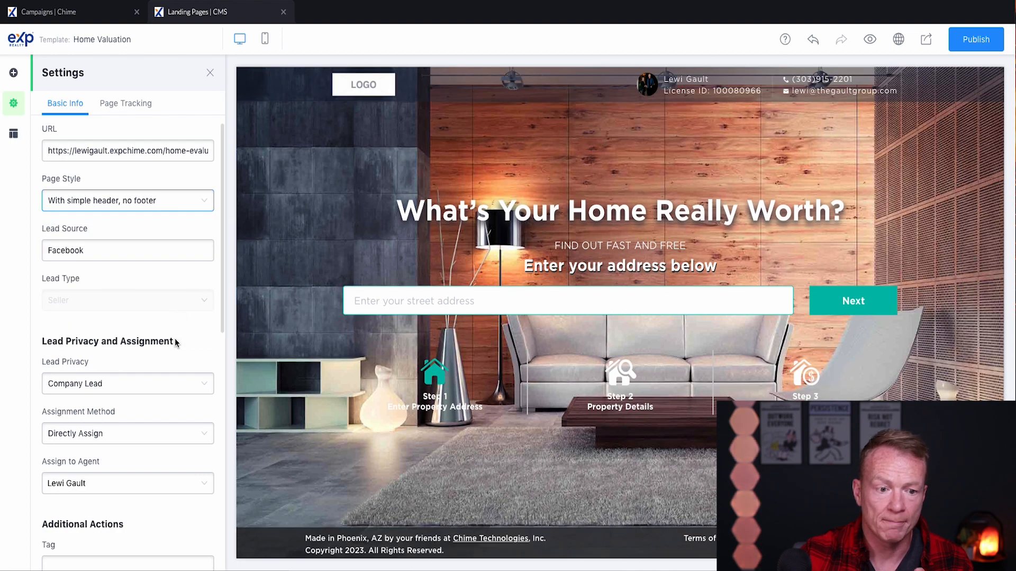
Set the landing page's lead privacy to Private Lead.
scroll(174, 341, "down", 4)
scroll(175, 341, "up", 1)
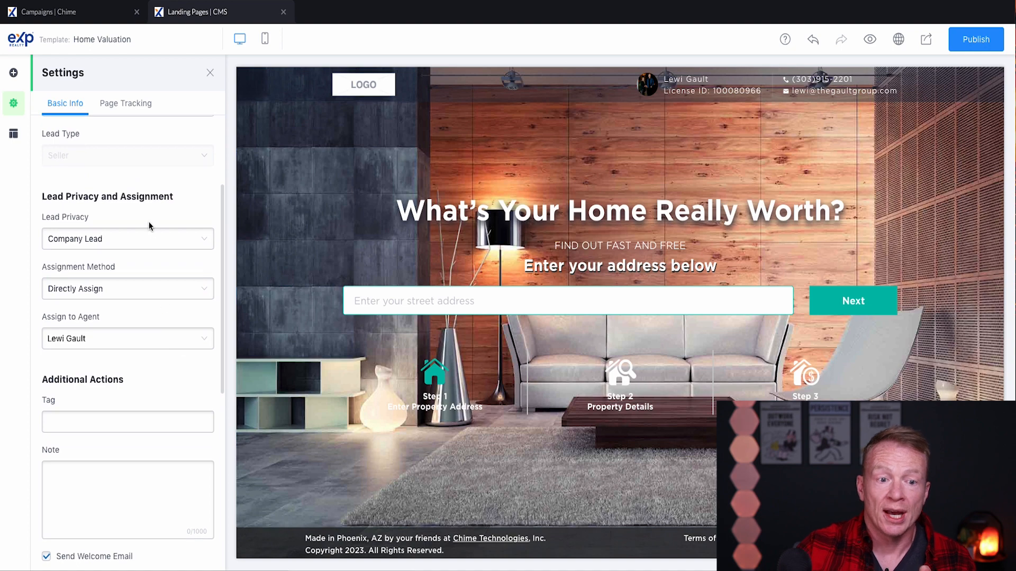
scroll(149, 226, "down", 2)
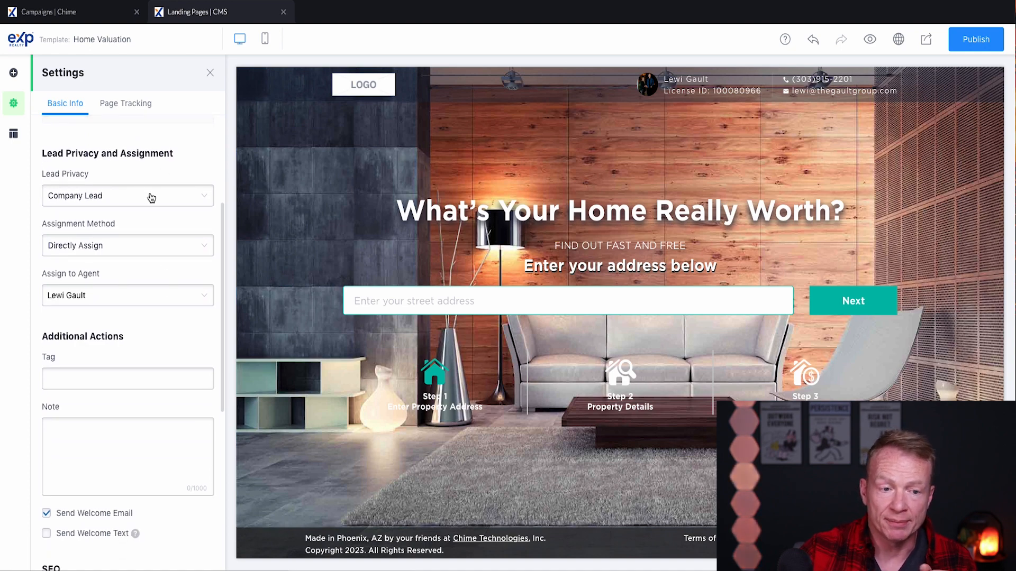
left_click(184, 203)
left_click(106, 243)
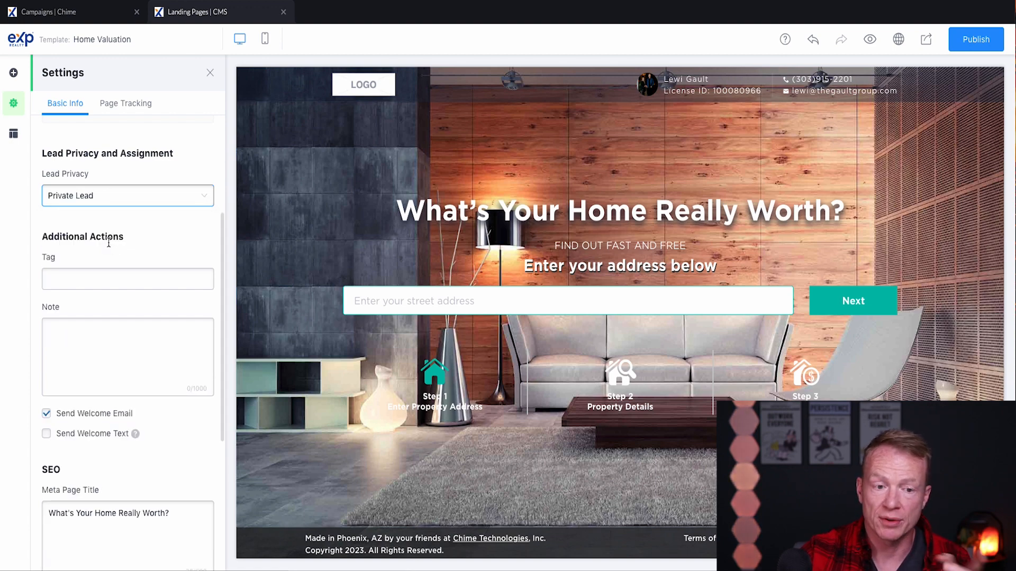
Switch the lead privacy to Company Lead to review the assignment method and agent options, and return it to Private Lead.
left_click(159, 200)
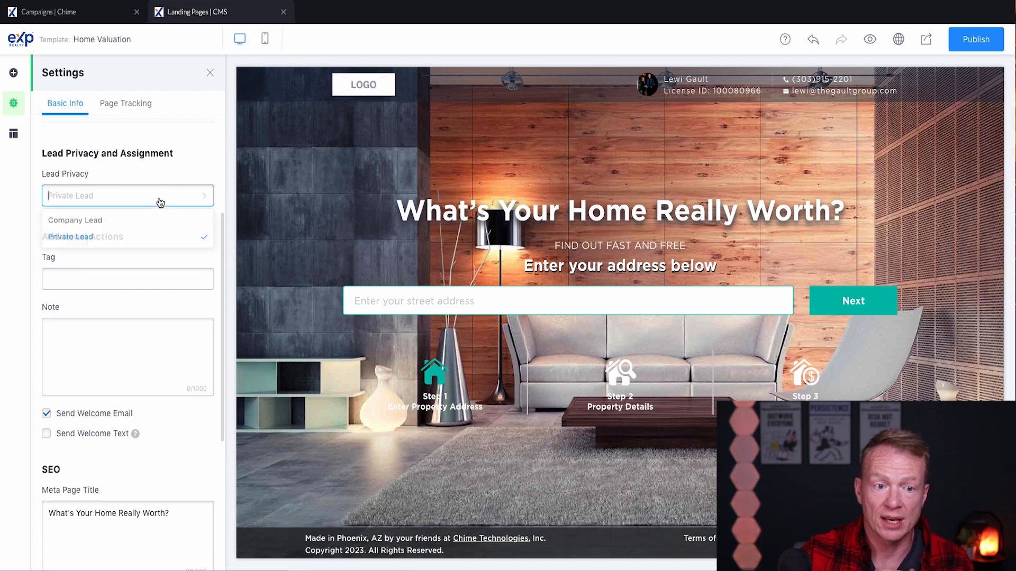
left_click(120, 219)
left_click(145, 245)
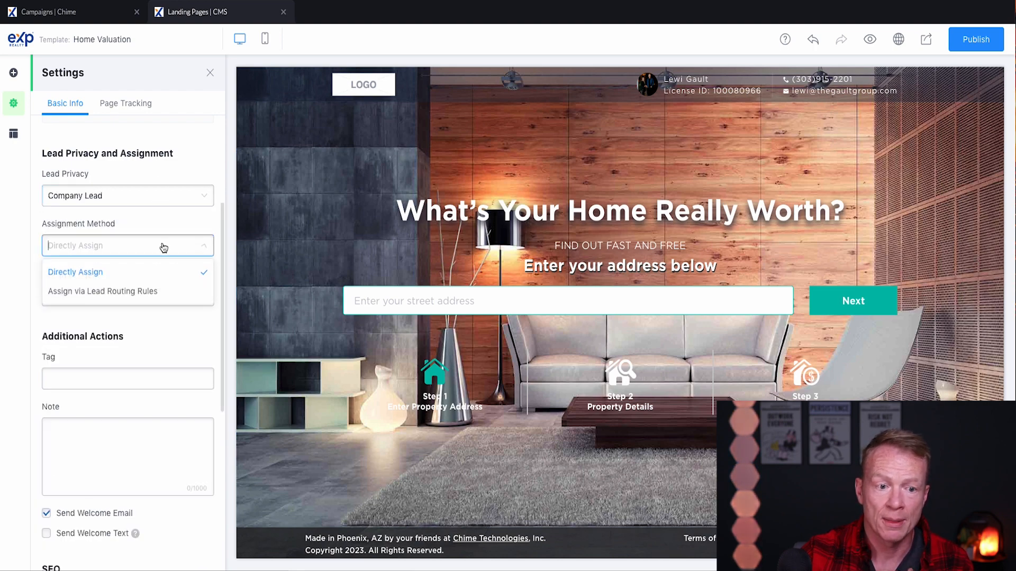
left_click(156, 228)
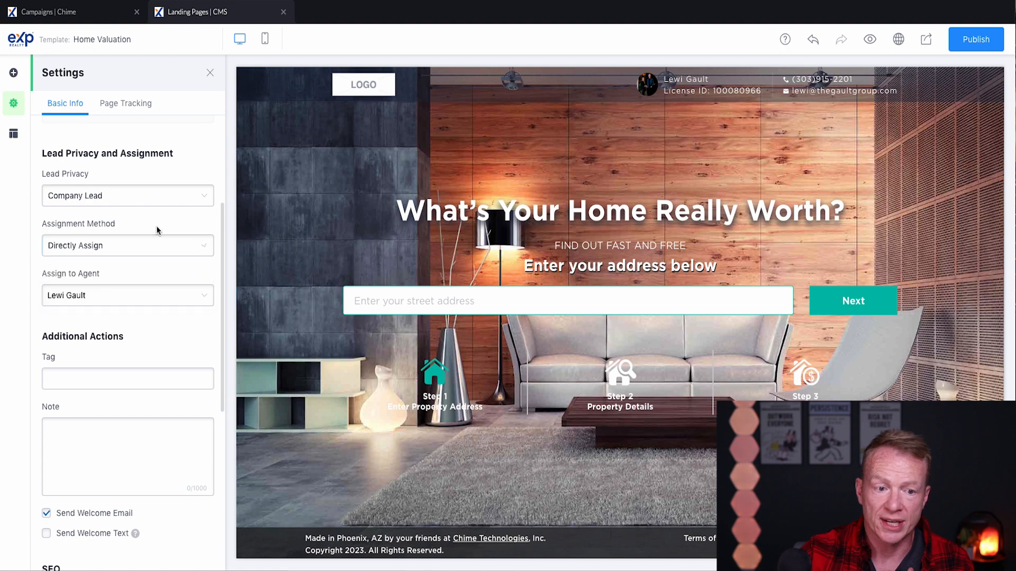
left_click(142, 293)
left_click(142, 276)
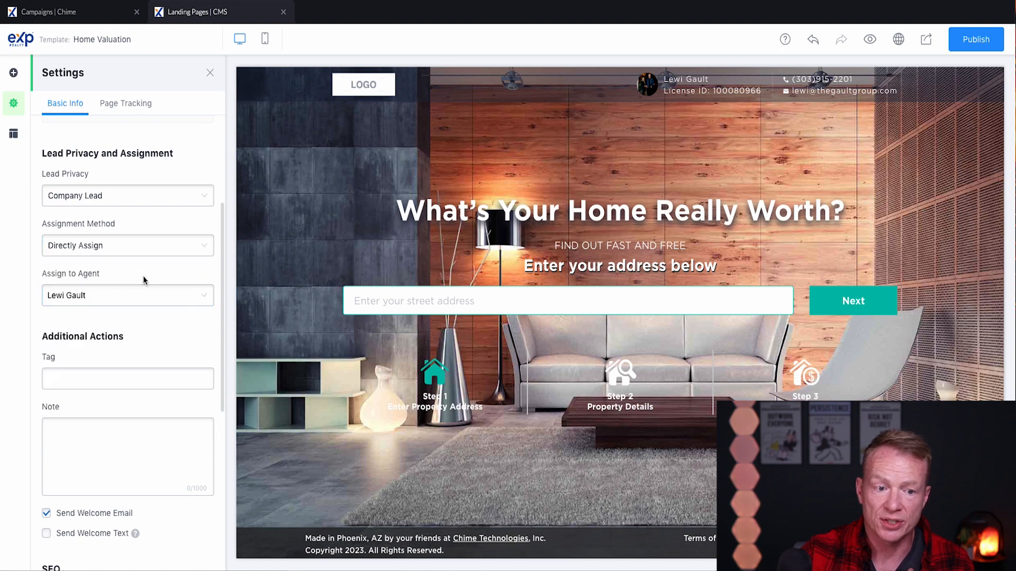
left_click(165, 201)
left_click(129, 243)
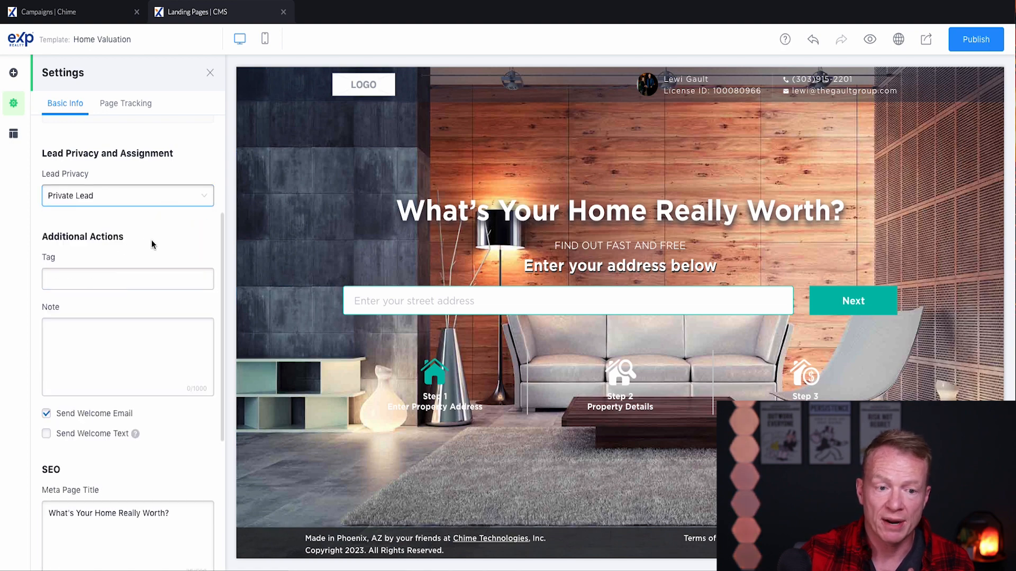
Search the lead tags for "Central Park FB Group" and close the tag list without adding a tag.
scroll(139, 267, "down", 1)
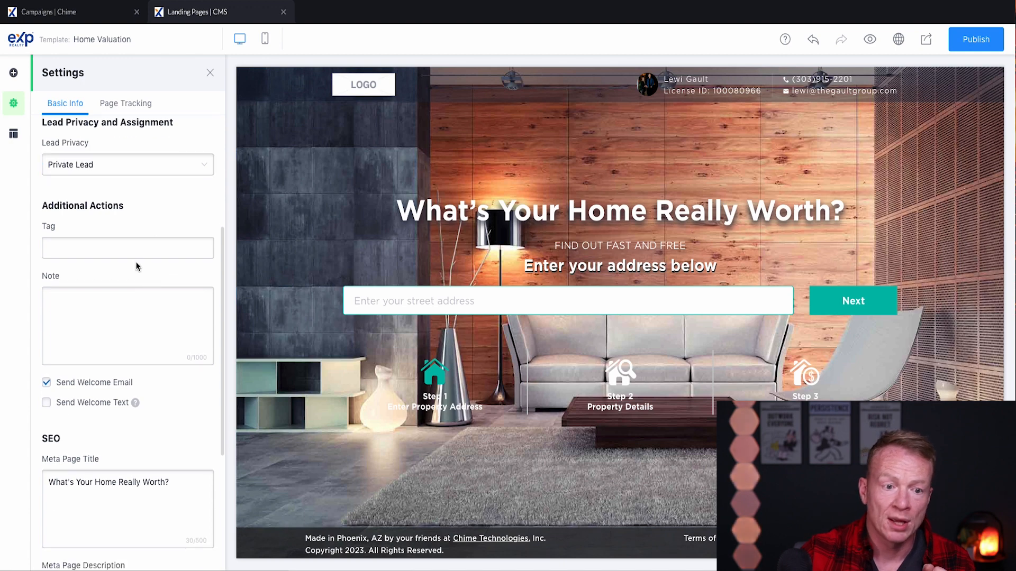
left_click(122, 253)
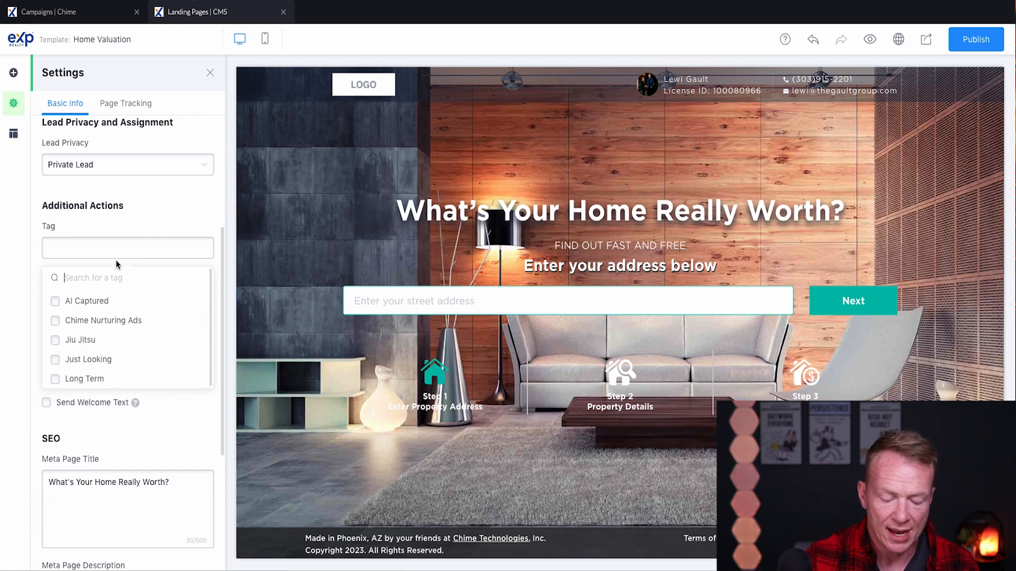
type("Central Park ")
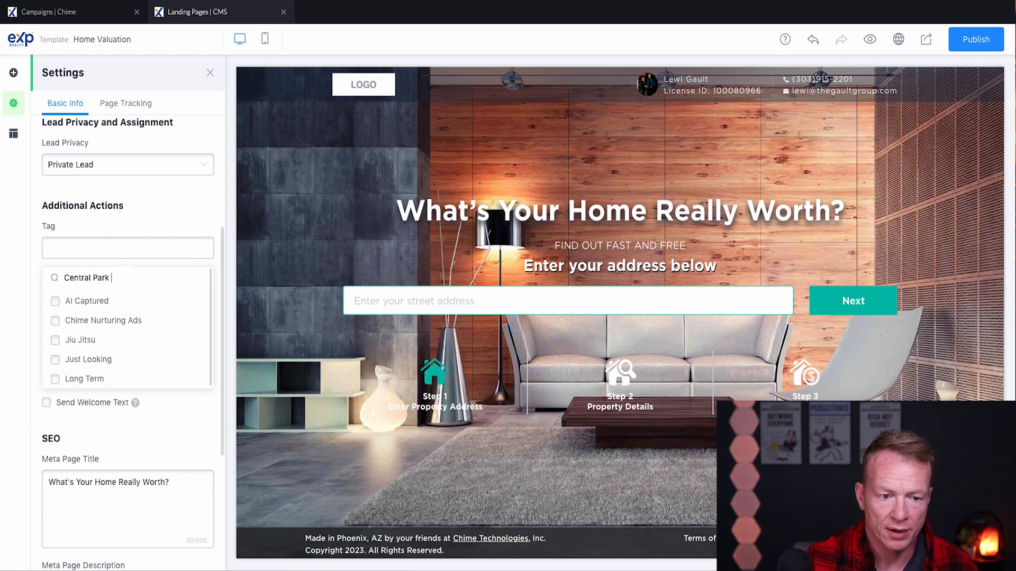
type("FB Group")
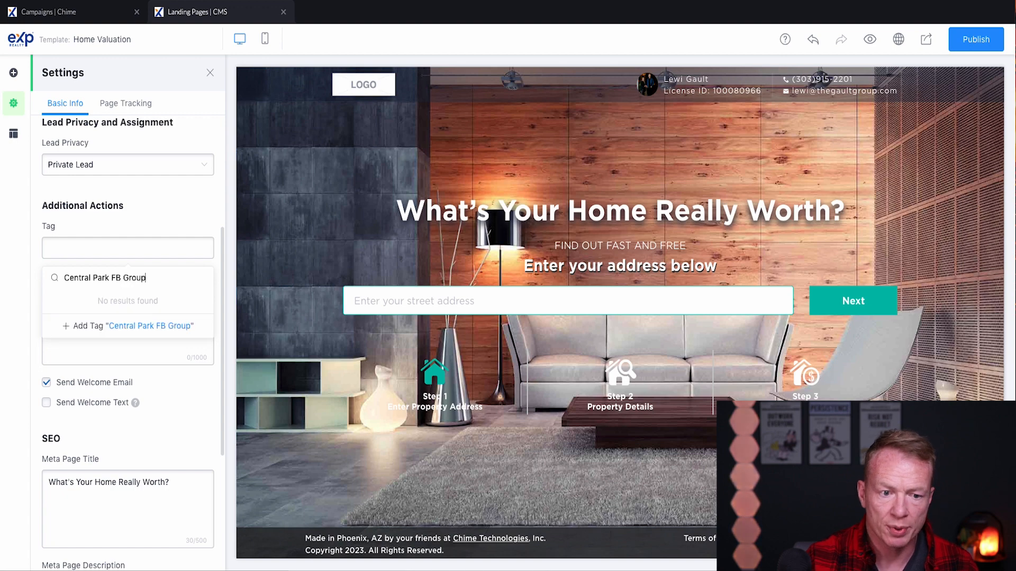
left_click(131, 218)
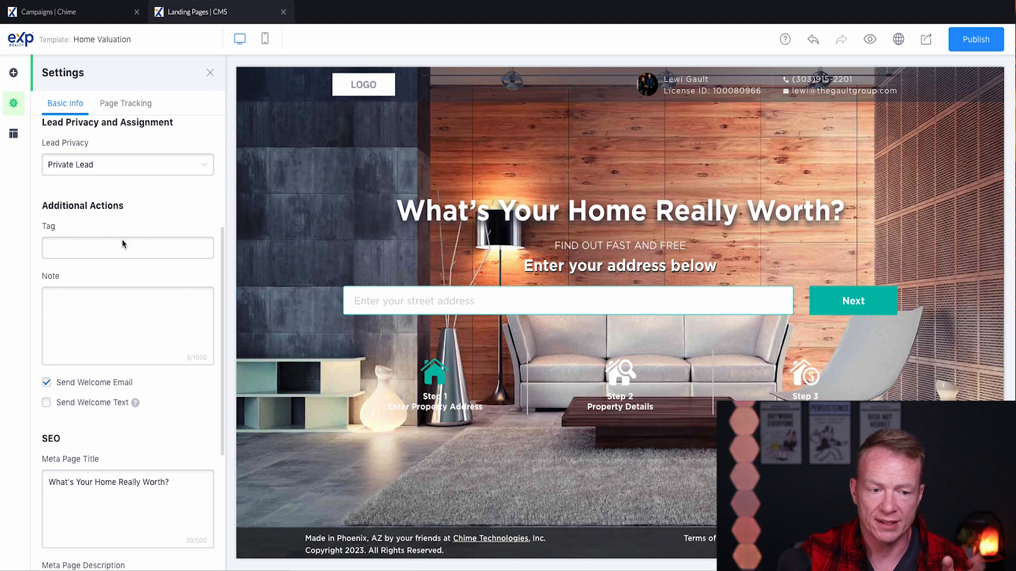
Switch the Send Welcome Email option off and back on.
scroll(105, 297, "down", 3)
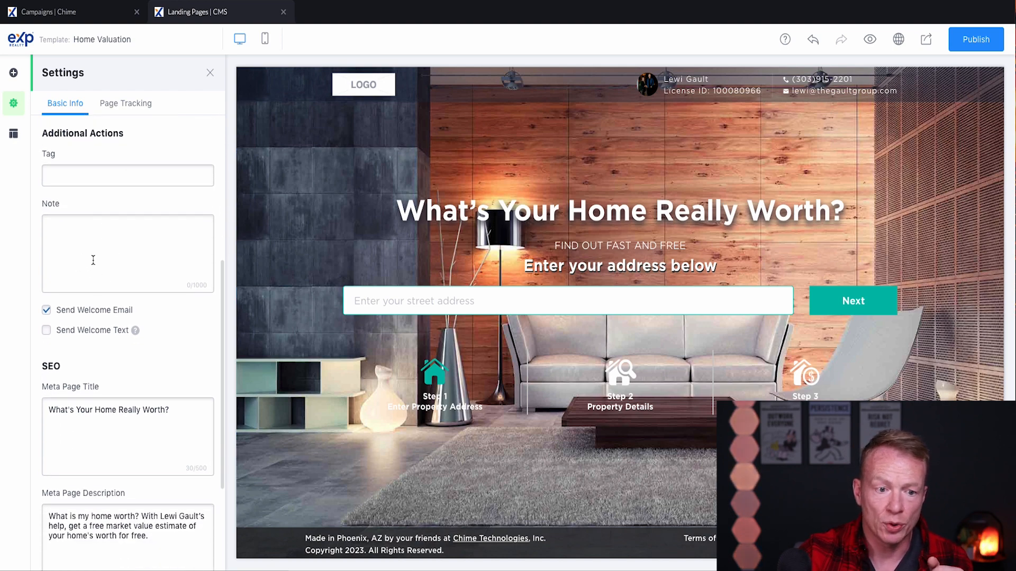
scroll(93, 260, "down", 3)
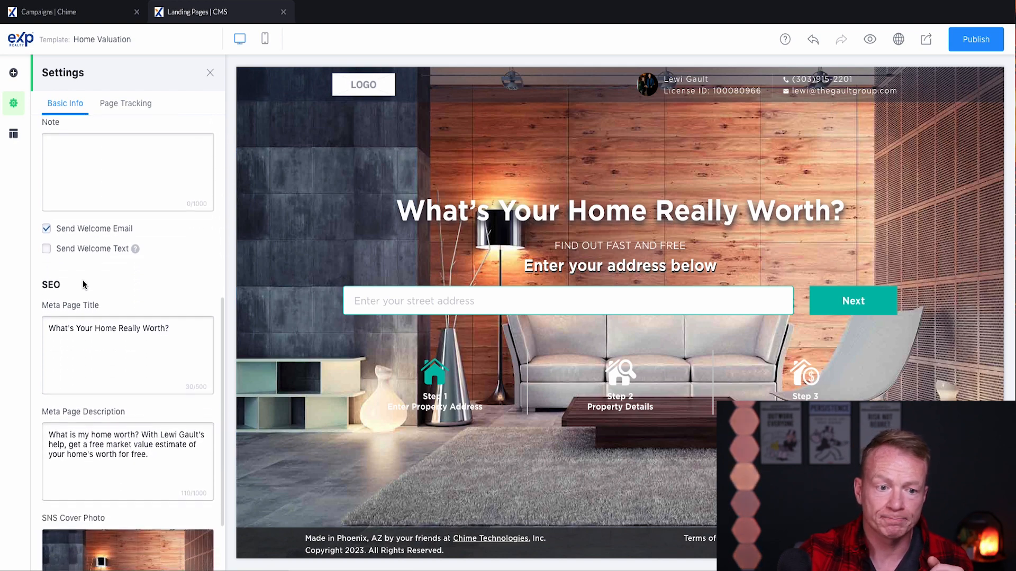
left_click(46, 249)
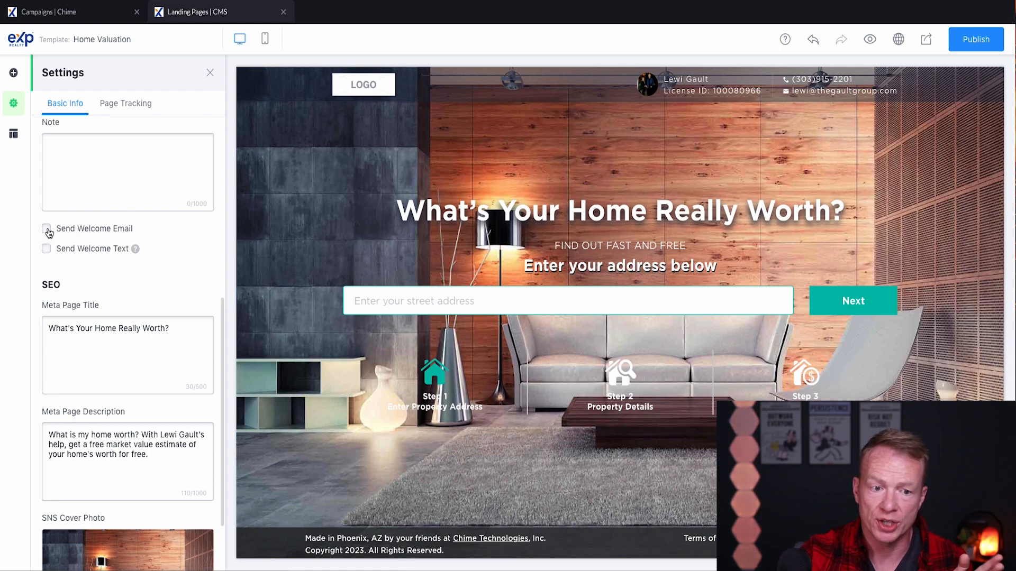
left_click(47, 231)
Review the SEO meta page title, the meta page description text and the SNS cover photo.
scroll(88, 273, "down", 3)
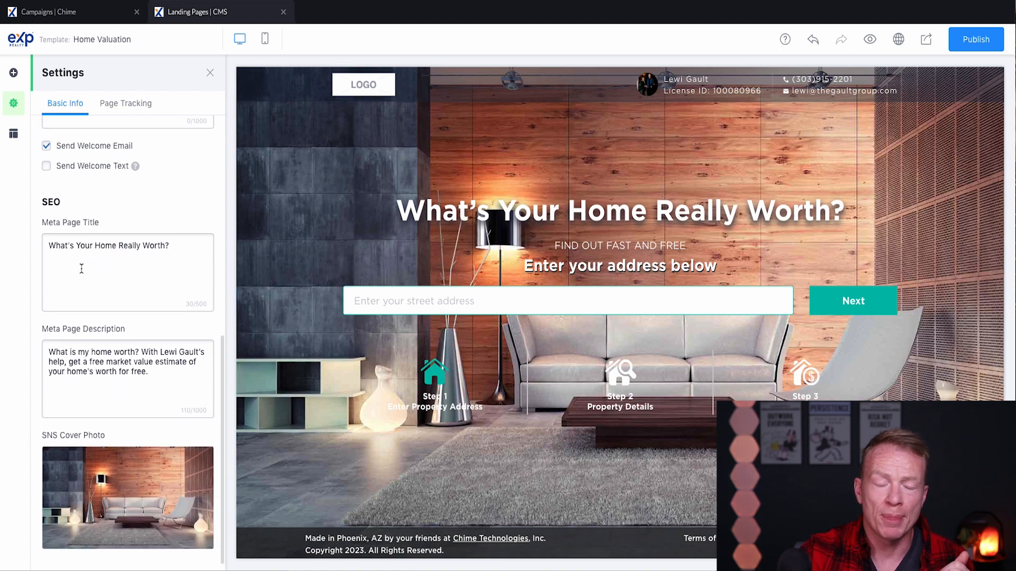
scroll(82, 269, "down", 1)
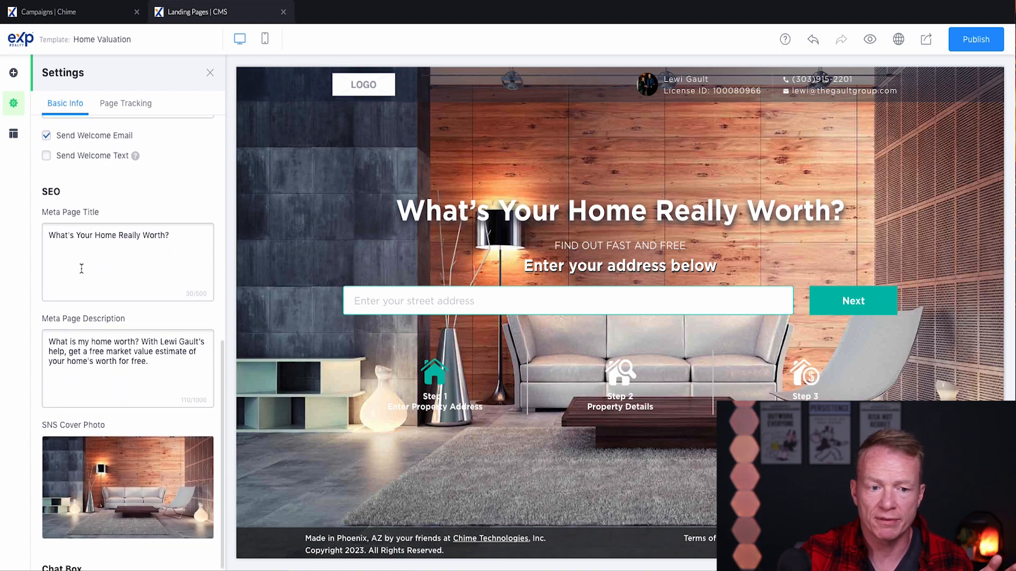
scroll(81, 269, "down", 1)
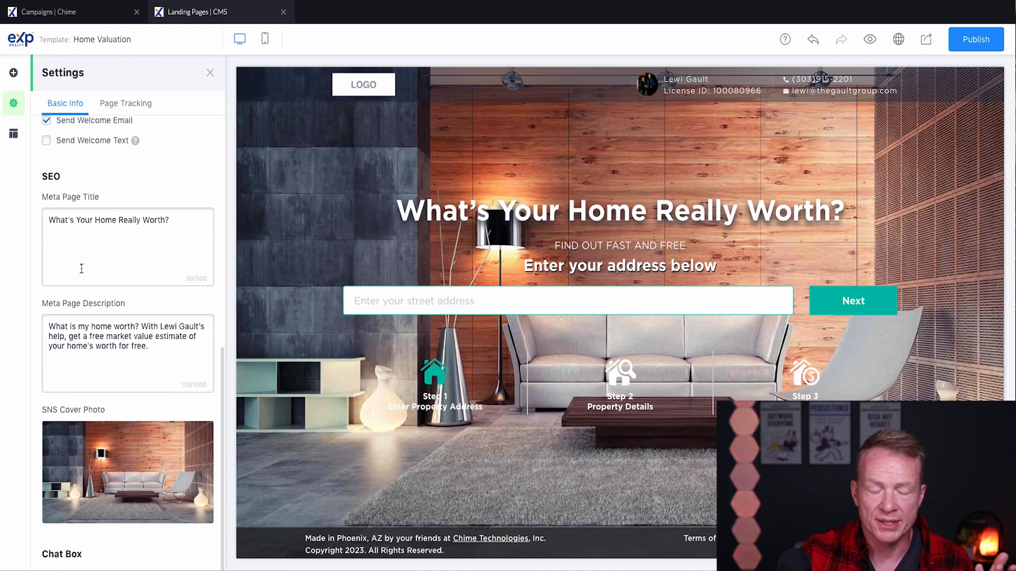
scroll(82, 269, "down", 1)
scroll(84, 329, "down", 1)
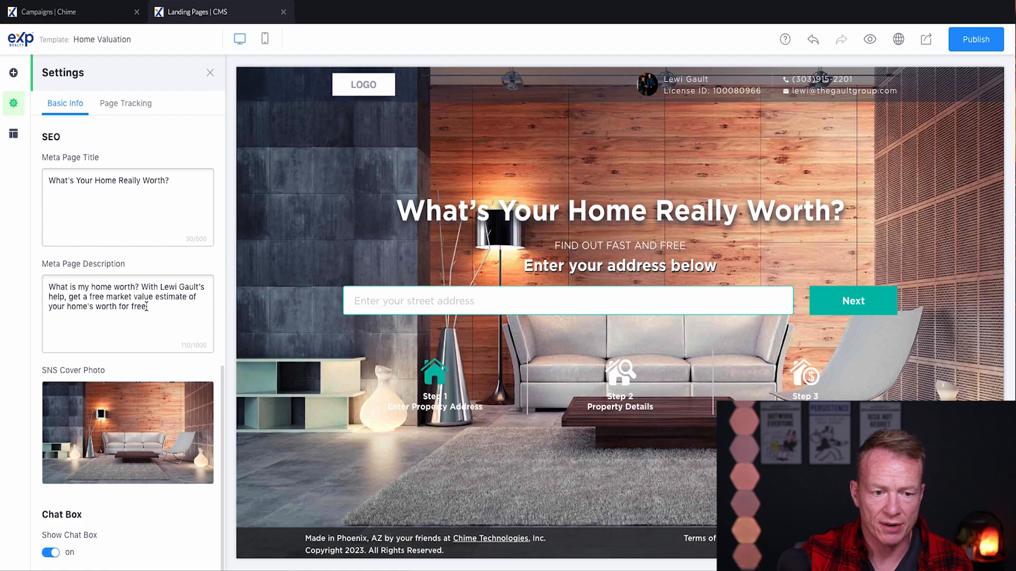
left_click_drag(148, 307, 47, 289)
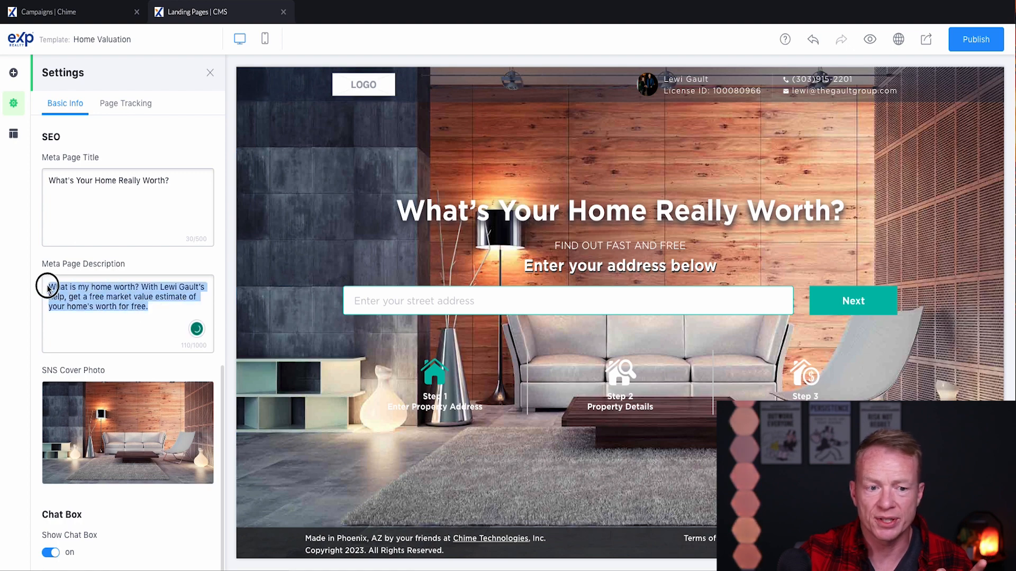
left_click(134, 312)
left_click_drag(145, 313, 19, 284)
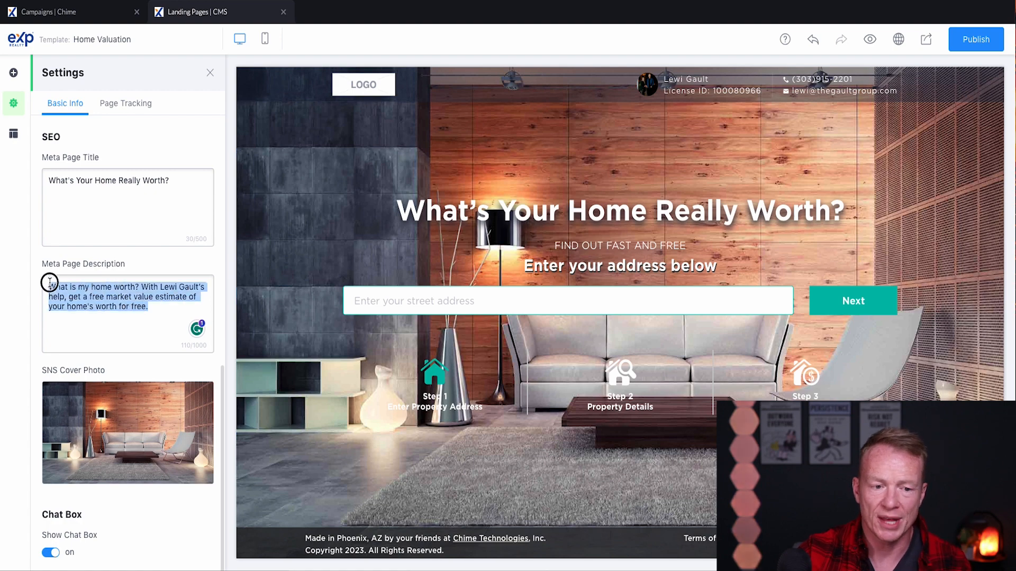
left_click(160, 311)
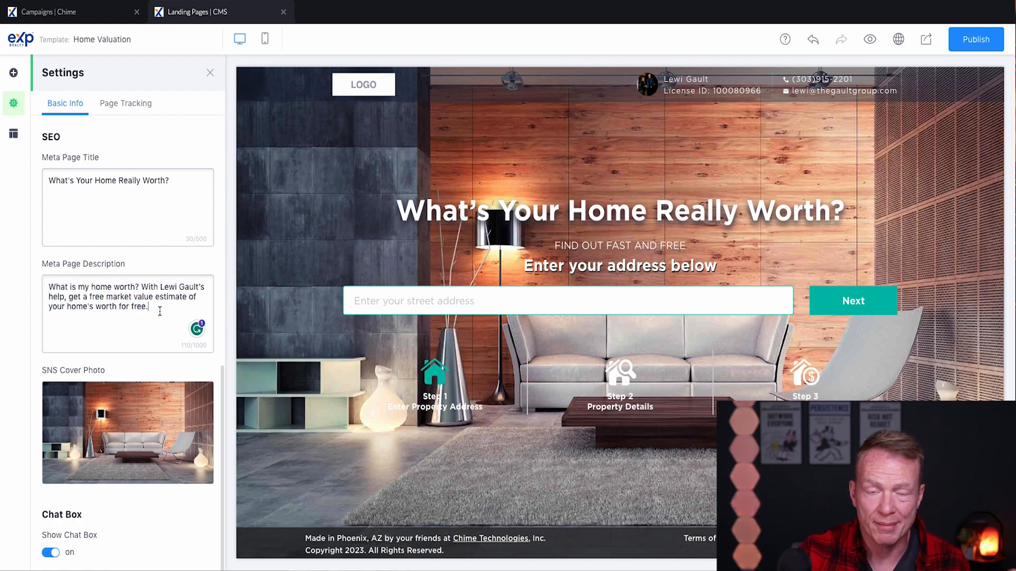
mouse_move(108, 442)
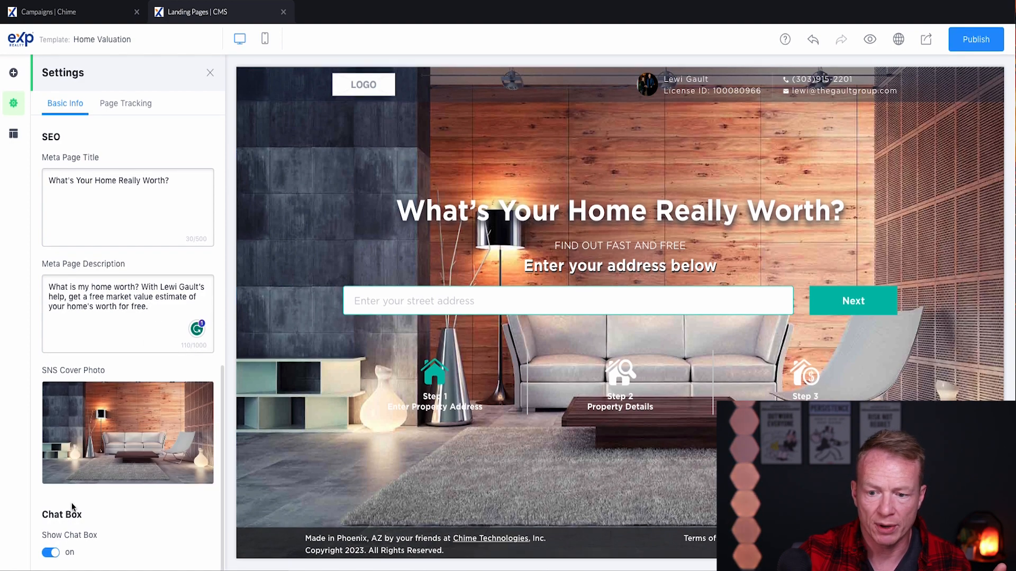
Turn off the chat box on the landing page.
left_click(50, 554)
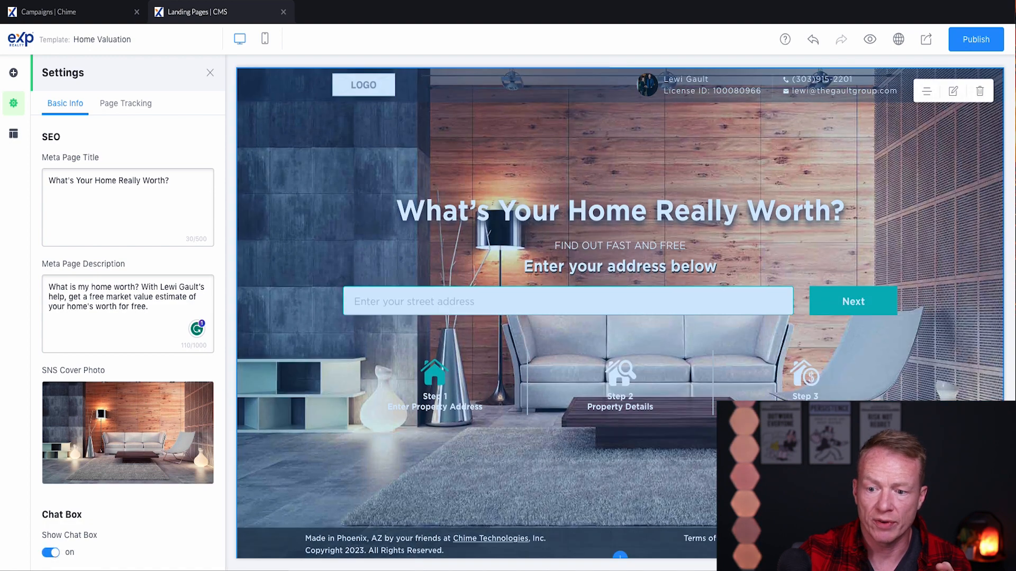
left_click(50, 554)
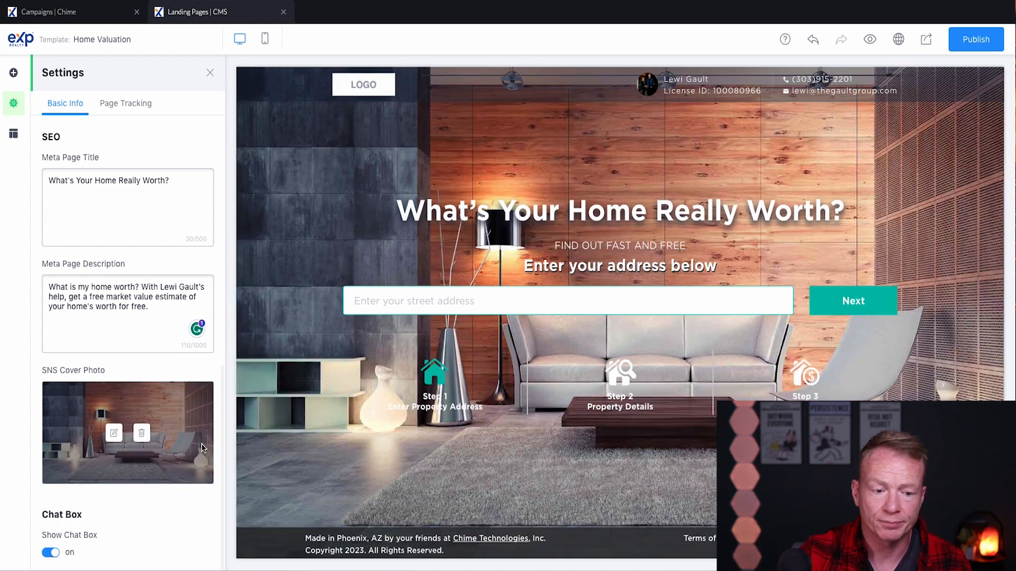
left_click(51, 555)
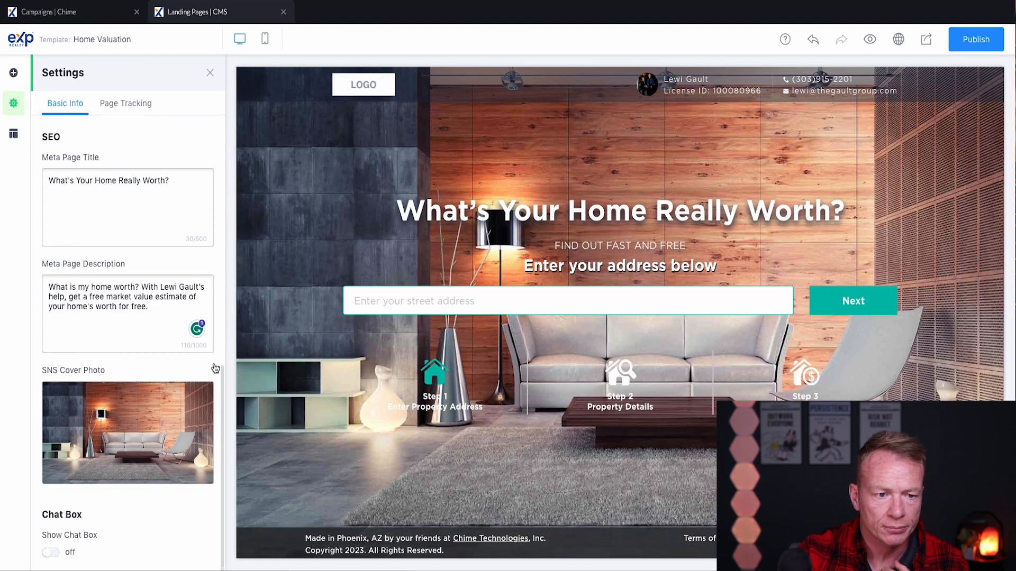
Set the page theme's primary color to light green, rgba(119, 219, 121, 1).
left_click(13, 133)
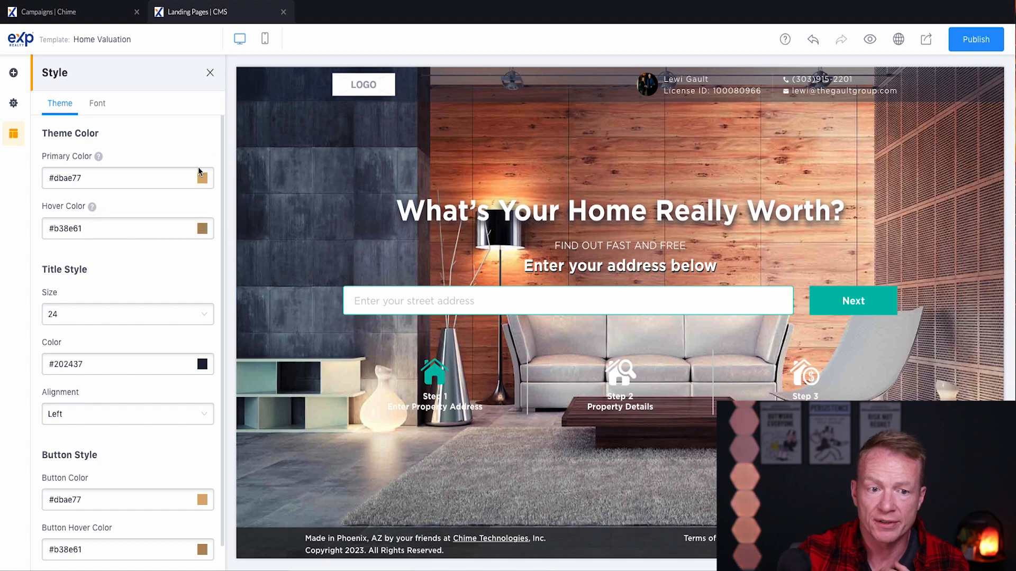
left_click(203, 185)
mouse_move(205, 231)
left_mouse_down()
mouse_move(207, 252)
mouse_move(210, 231)
left_mouse_up()
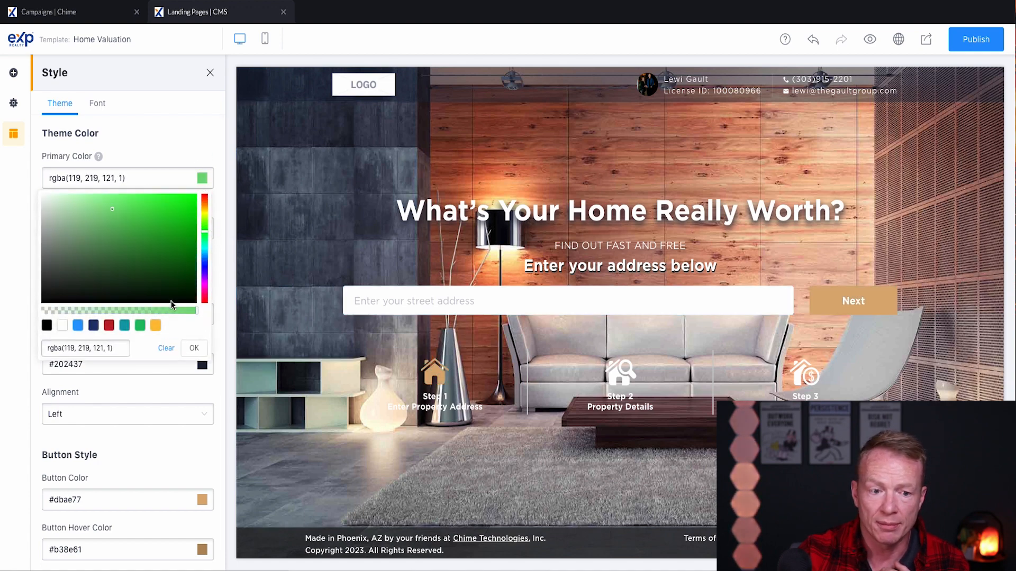
left_click(211, 116)
Set the page theme's hover color to dark red, rgba(128, 37, 42, 1).
left_click(204, 230)
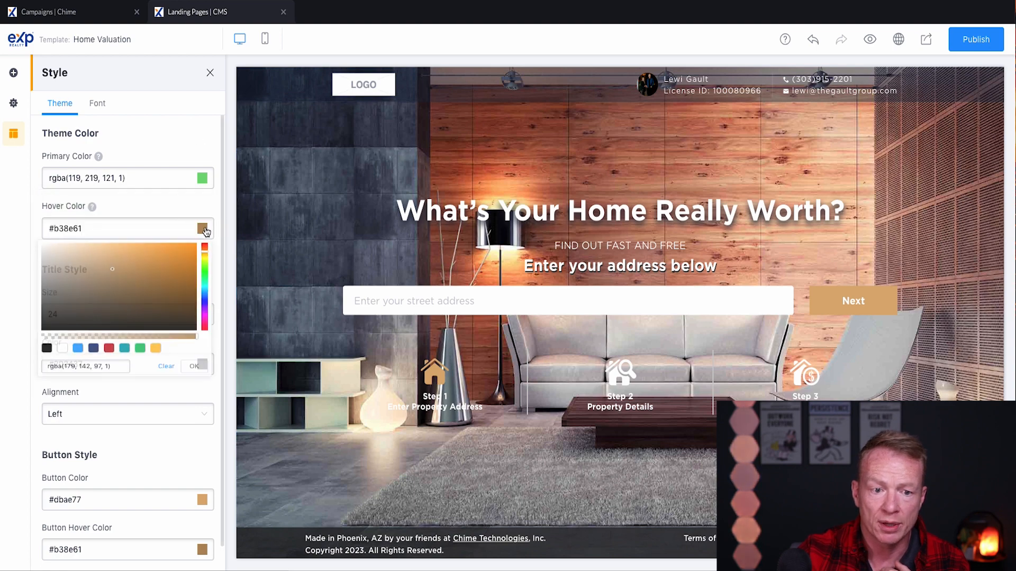
left_click_drag(150, 301, 86, 337)
left_click(108, 376)
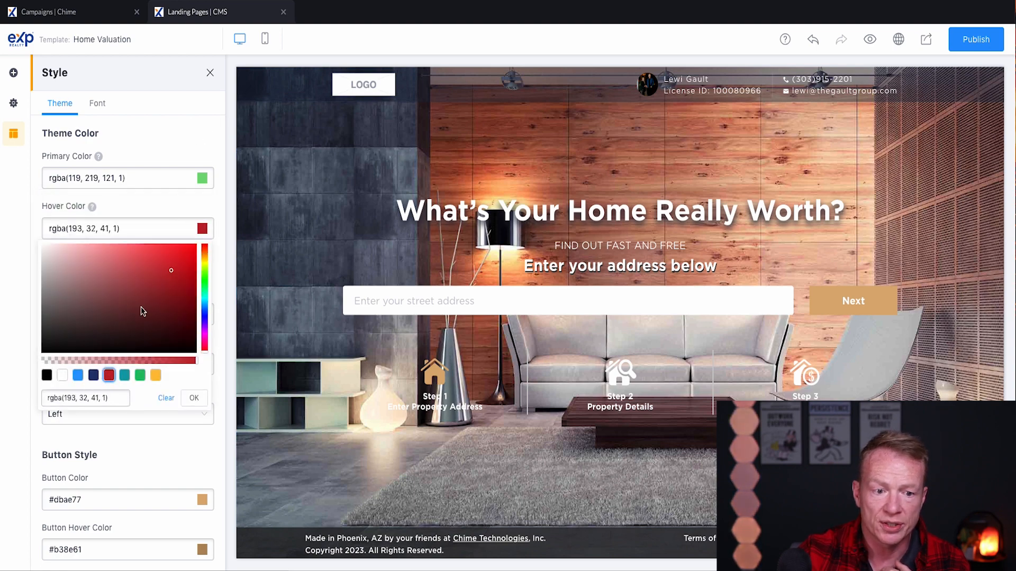
left_click(151, 298)
left_click(210, 138)
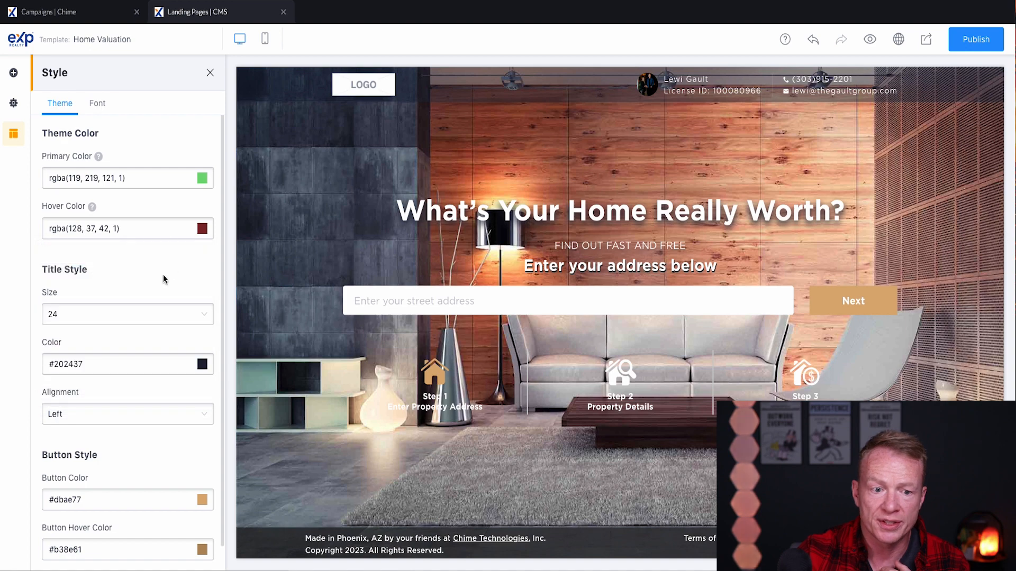
Set the page theme's button color to magenta, rgba(221, 30, 186, 1).
left_click(202, 500)
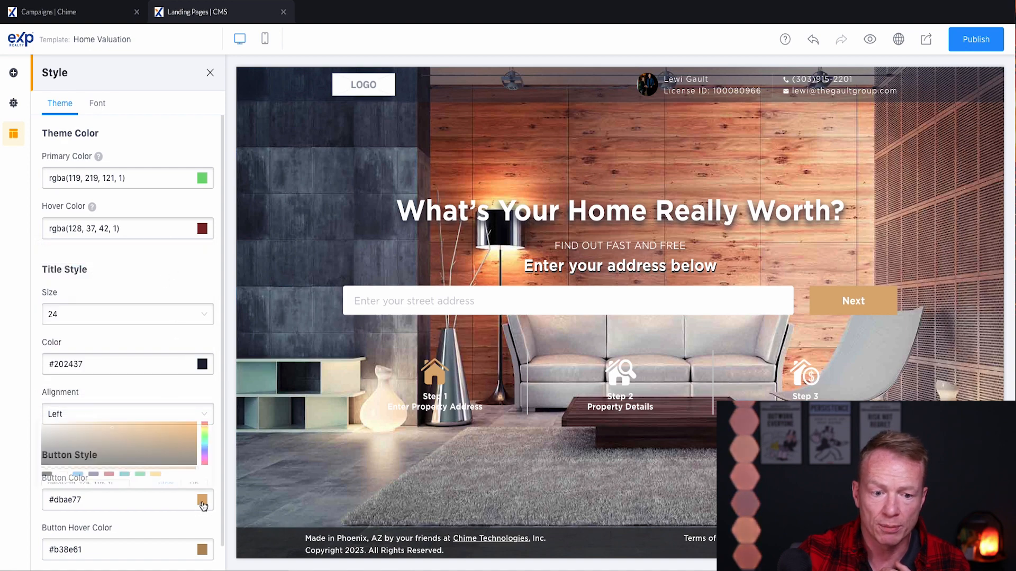
left_click_drag(202, 398, 204, 418)
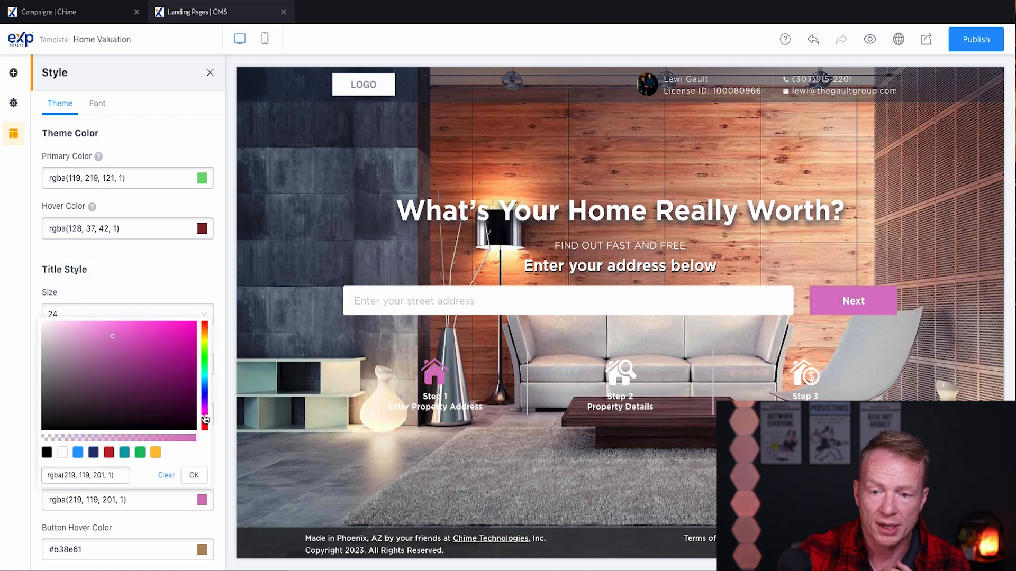
mouse_move(132, 336)
left_mouse_down()
mouse_move(175, 339)
mouse_move(188, 281)
left_mouse_up()
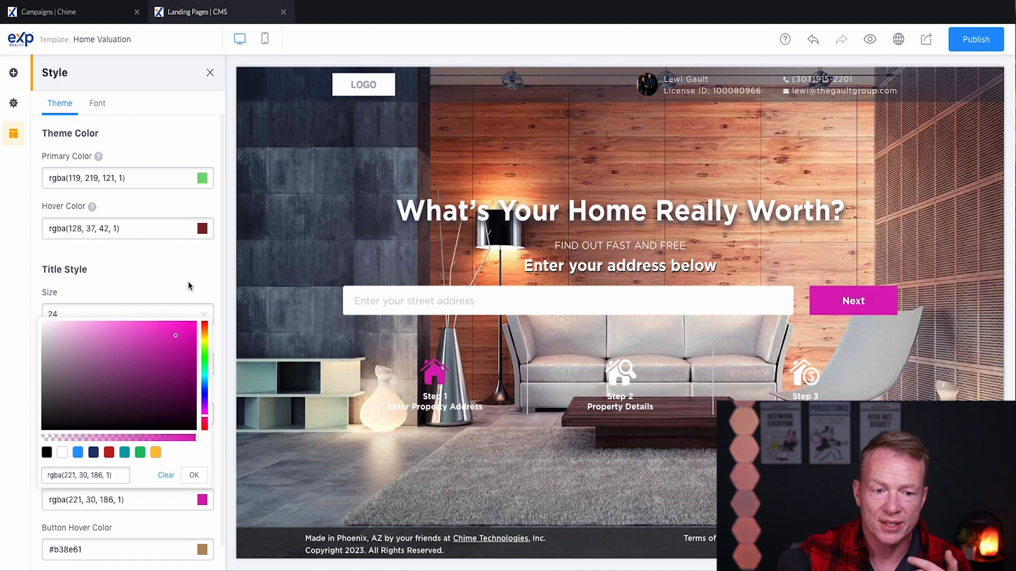
left_click(189, 280)
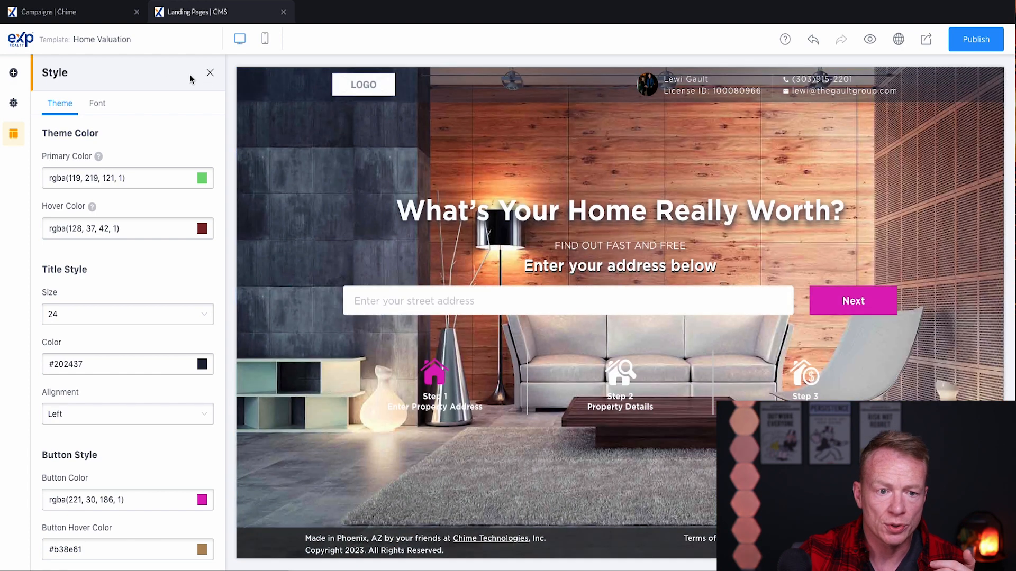
Review the site font style options for title, paragraph and button text, and close the style settings.
left_click(97, 103)
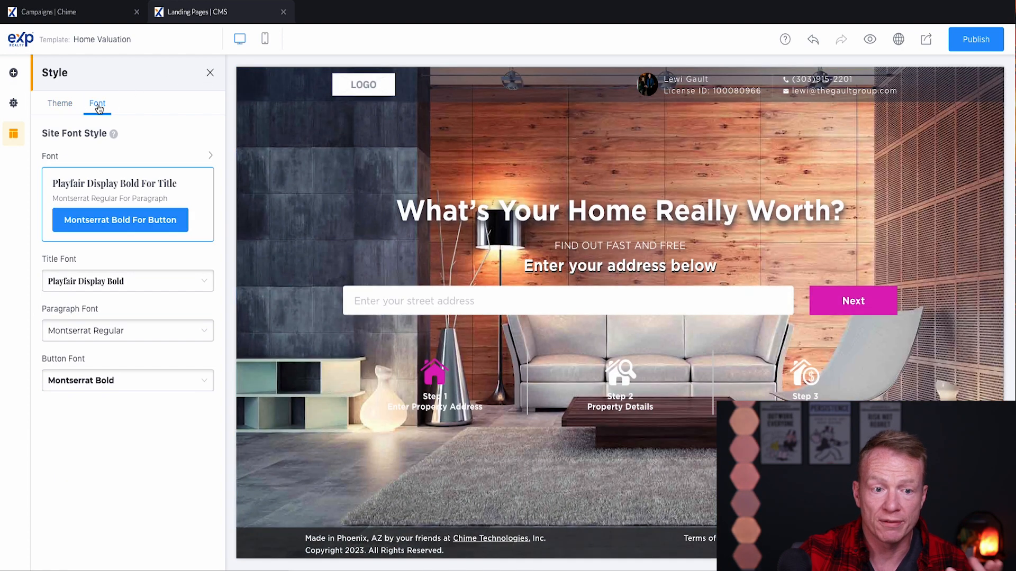
left_click(189, 185)
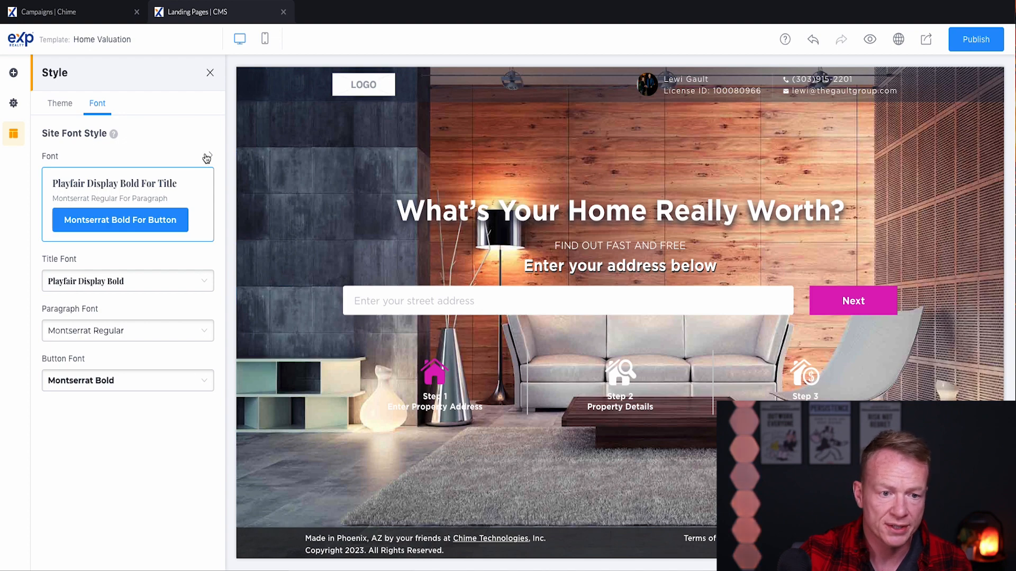
left_click(70, 104)
left_click(210, 73)
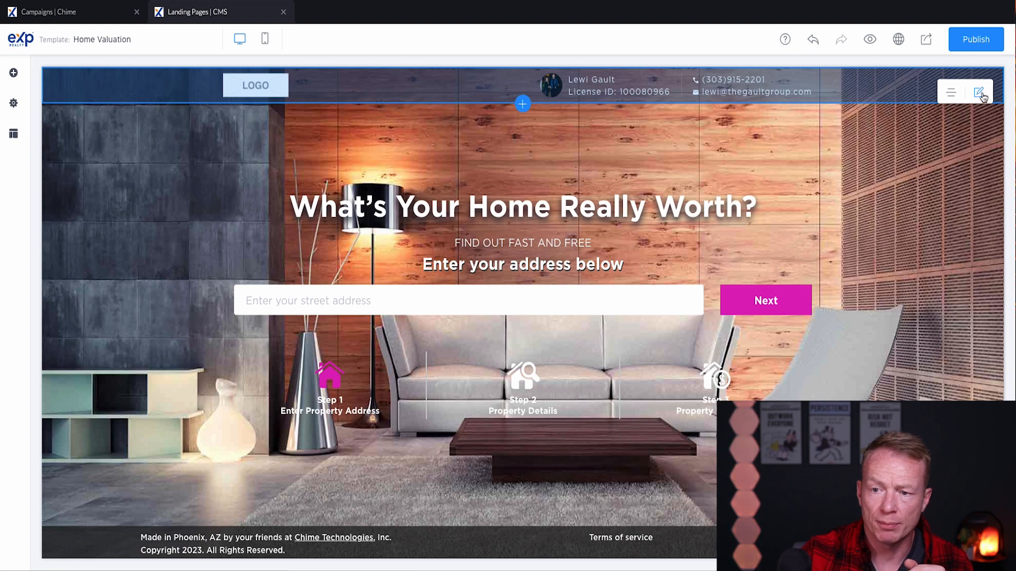
Set the Simple Header's background color to translucent blue, rgba(42, 94, 174, 0.4).
left_click(980, 95)
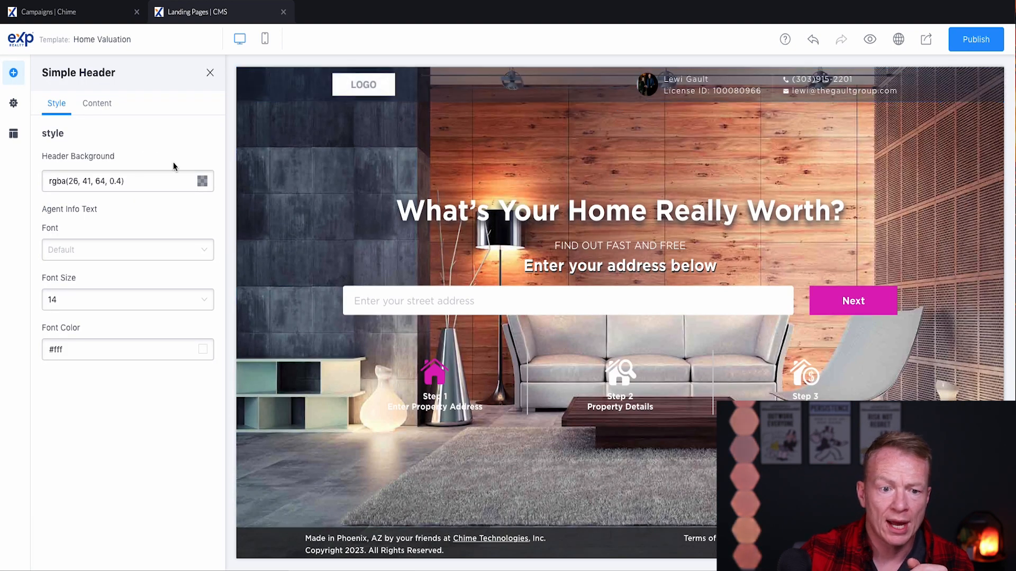
left_click(202, 181)
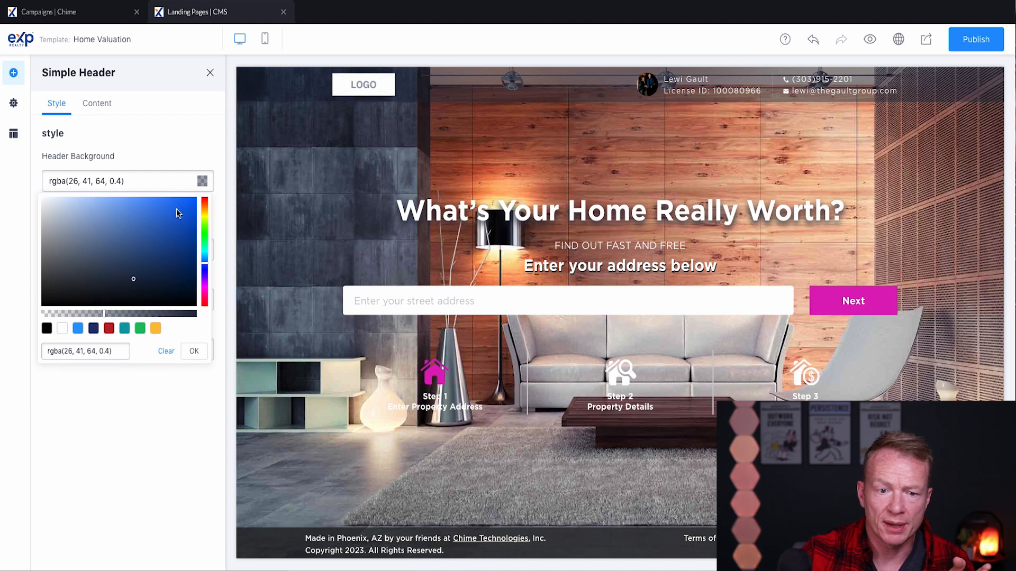
mouse_move(150, 250)
left_mouse_down()
mouse_move(120, 225)
mouse_move(154, 227)
mouse_move(147, 238)
mouse_move(159, 231)
left_mouse_up()
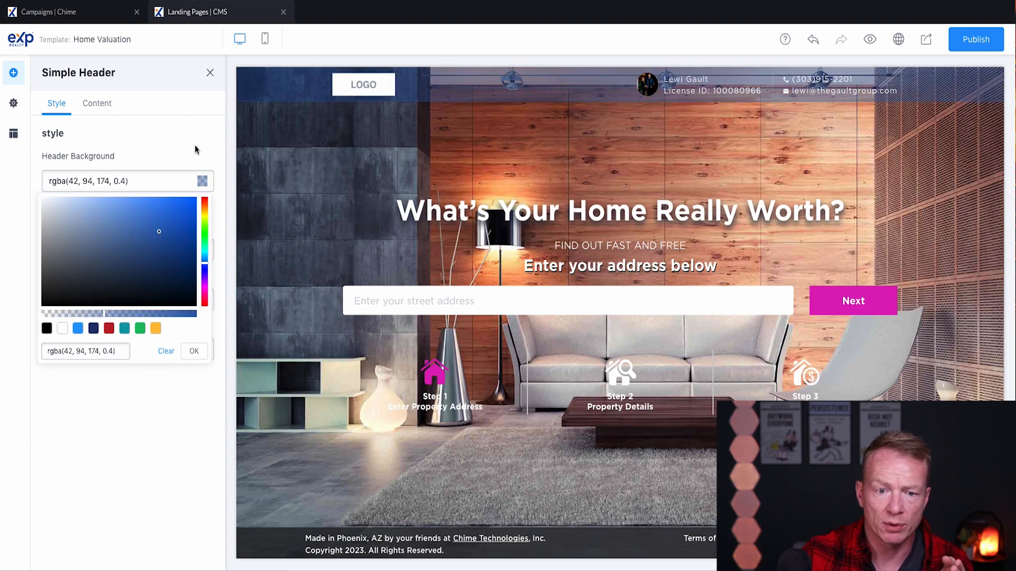
left_click(194, 149)
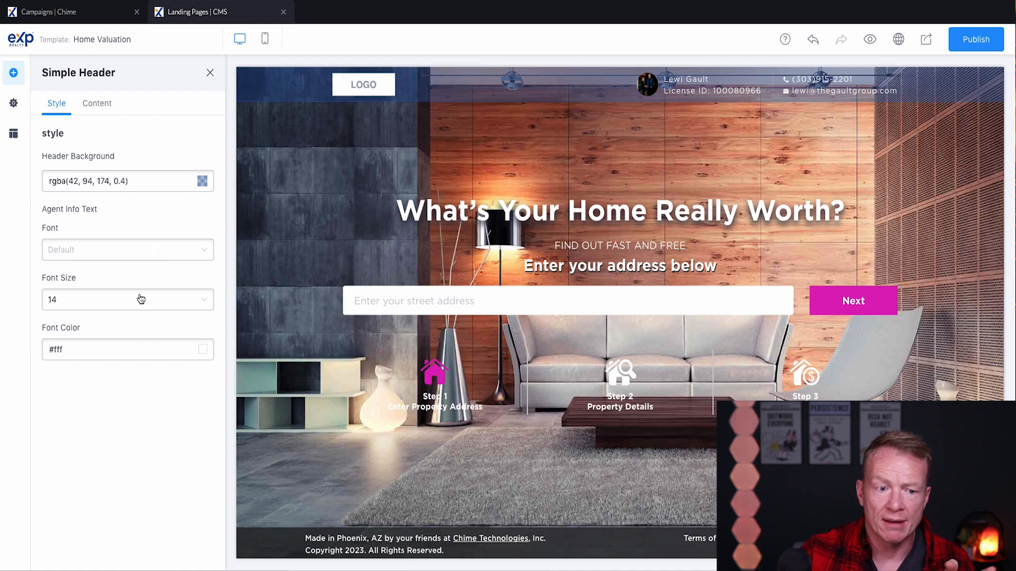
Replace the header's Logo1 placeholder with the Gault Group Real Estate logo from the Logo folder, accepting the default crop.
left_click(104, 109)
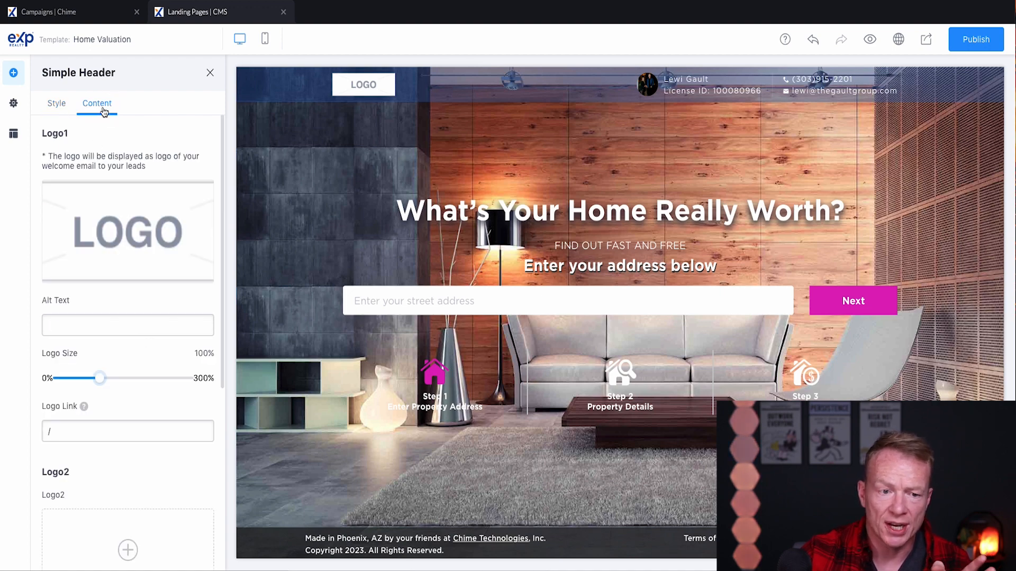
mouse_move(139, 222)
left_click(113, 233)
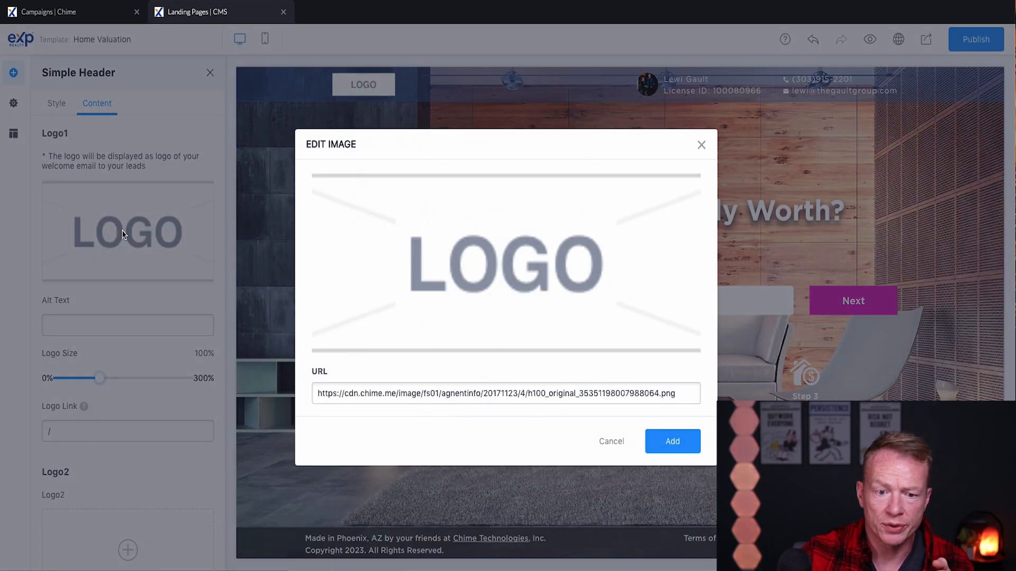
mouse_move(571, 275)
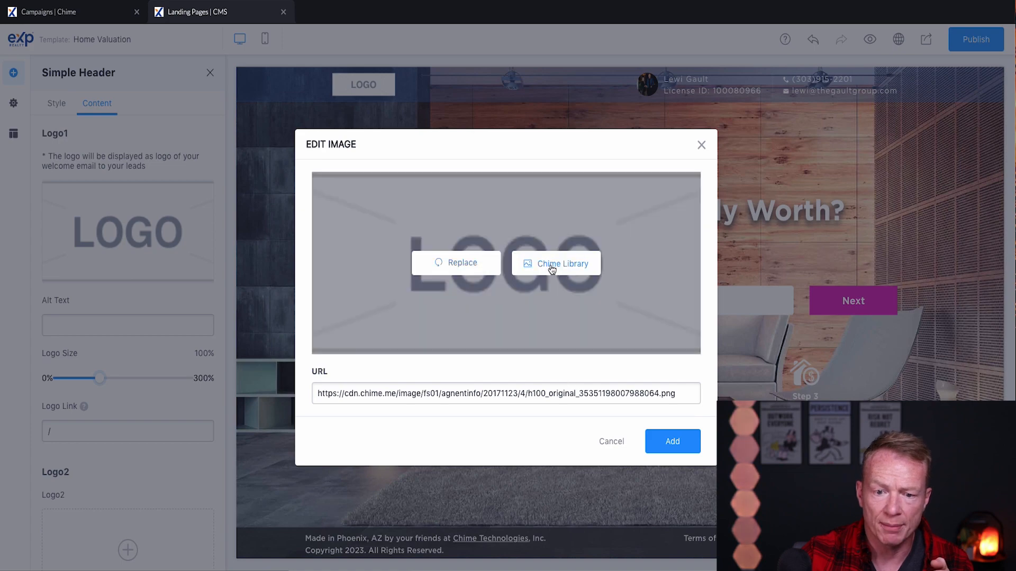
left_click(468, 269)
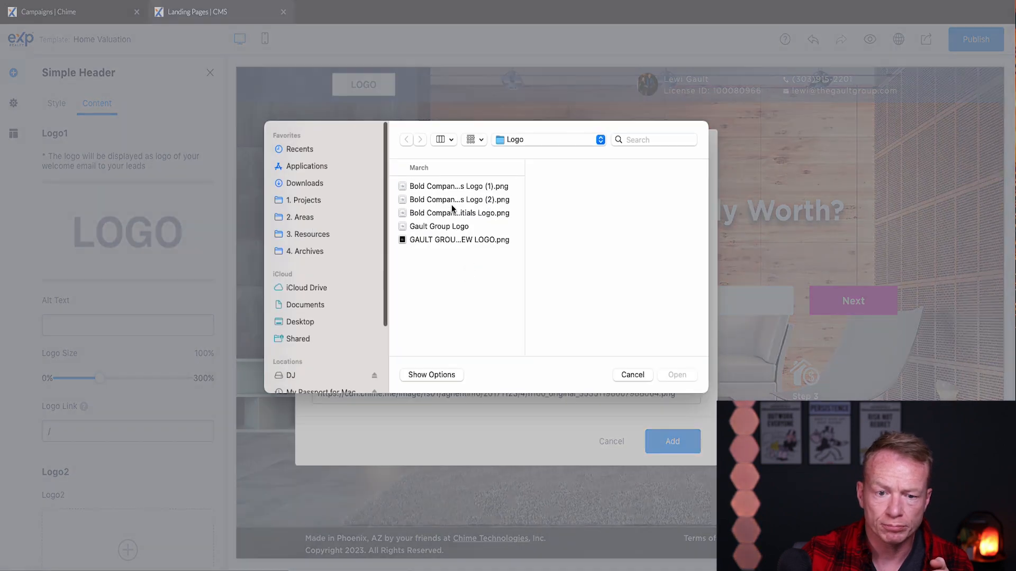
left_click(458, 189)
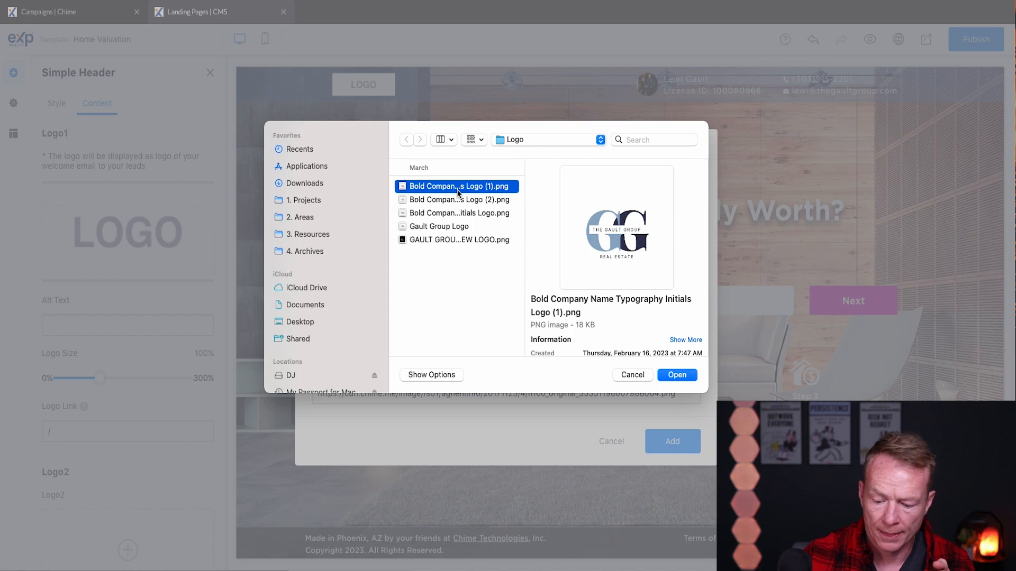
key("Down")
key("Return")
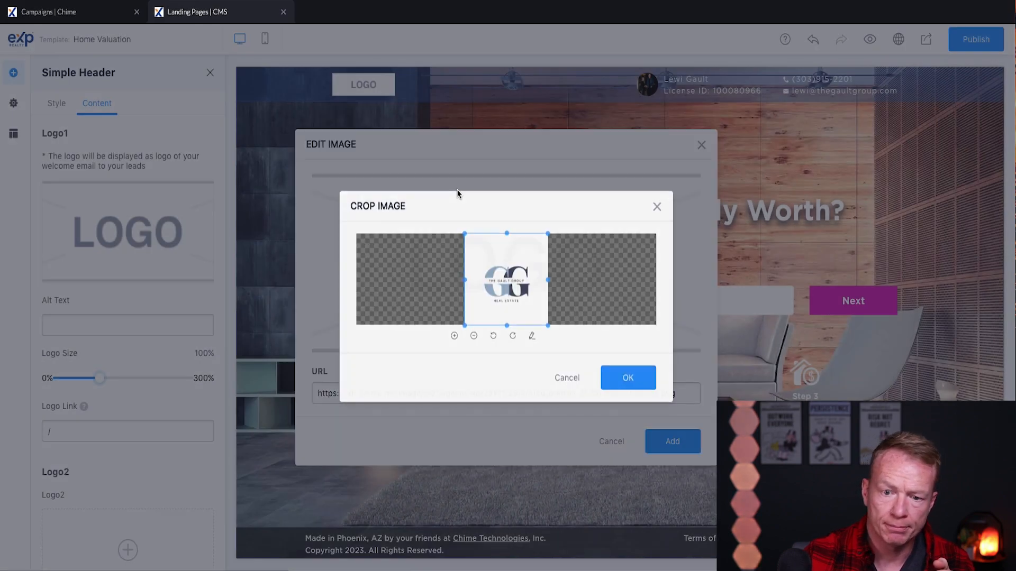
left_click(634, 380)
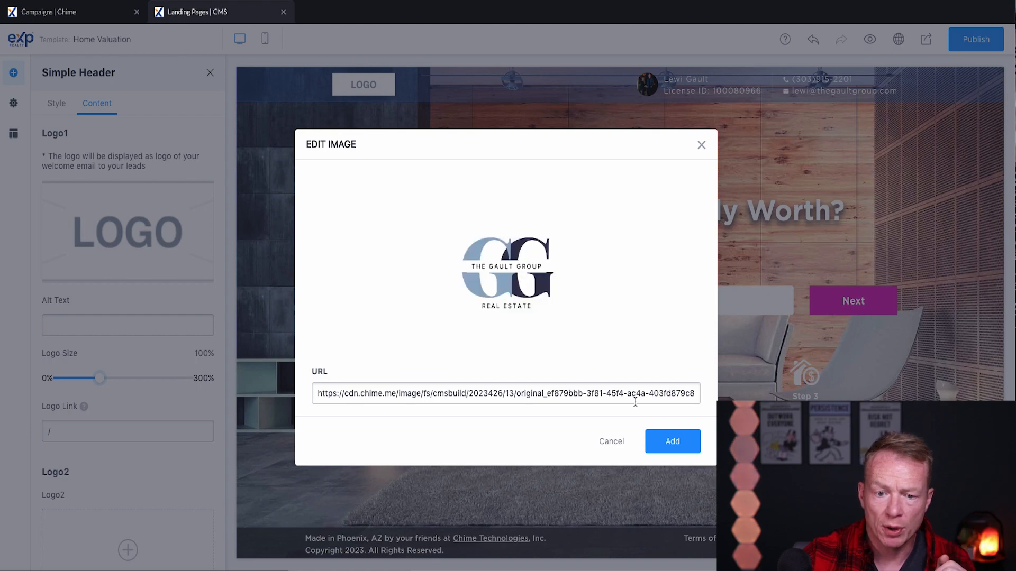
left_click(672, 442)
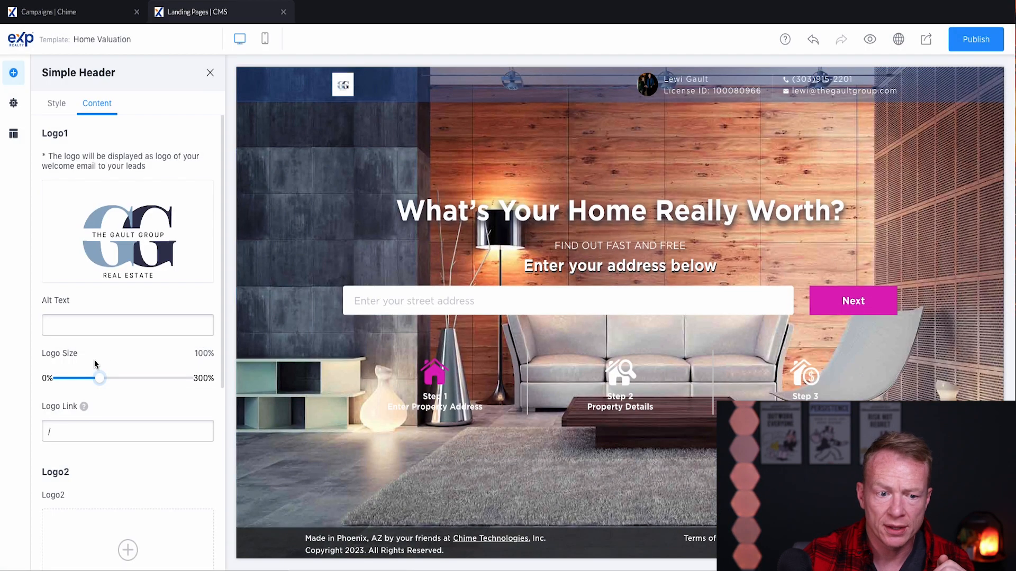
Enlarge the header's Logo1 to 252% and review the remaining header content and style settings before closing them.
left_click_drag(99, 376, 170, 375)
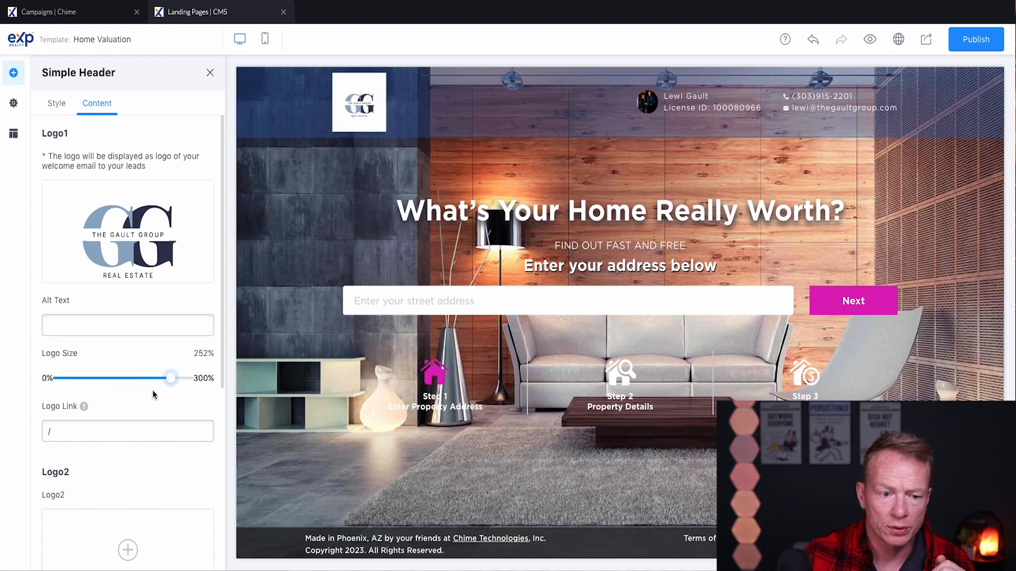
scroll(149, 403, "down", 4)
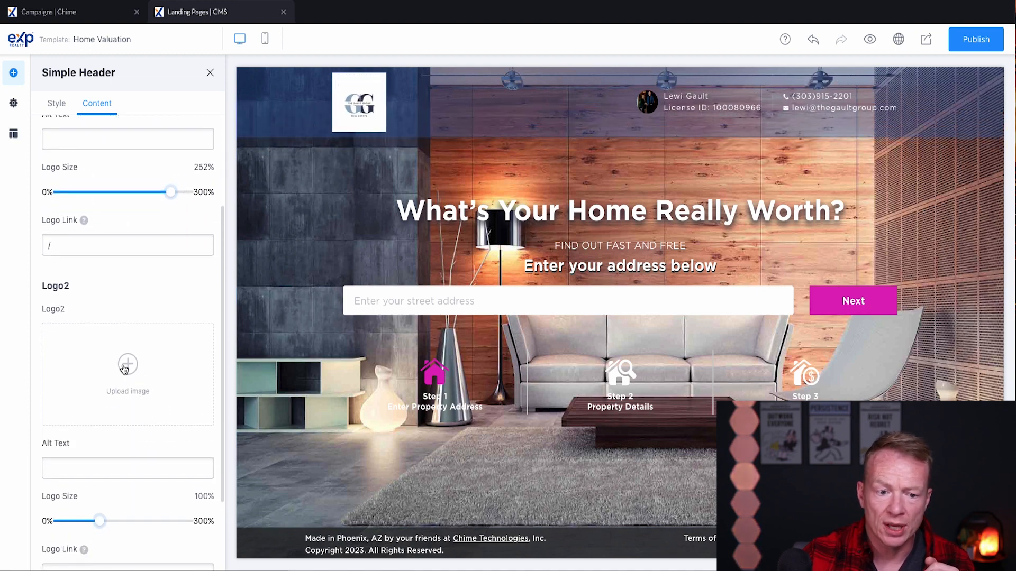
scroll(147, 393, "down", 3)
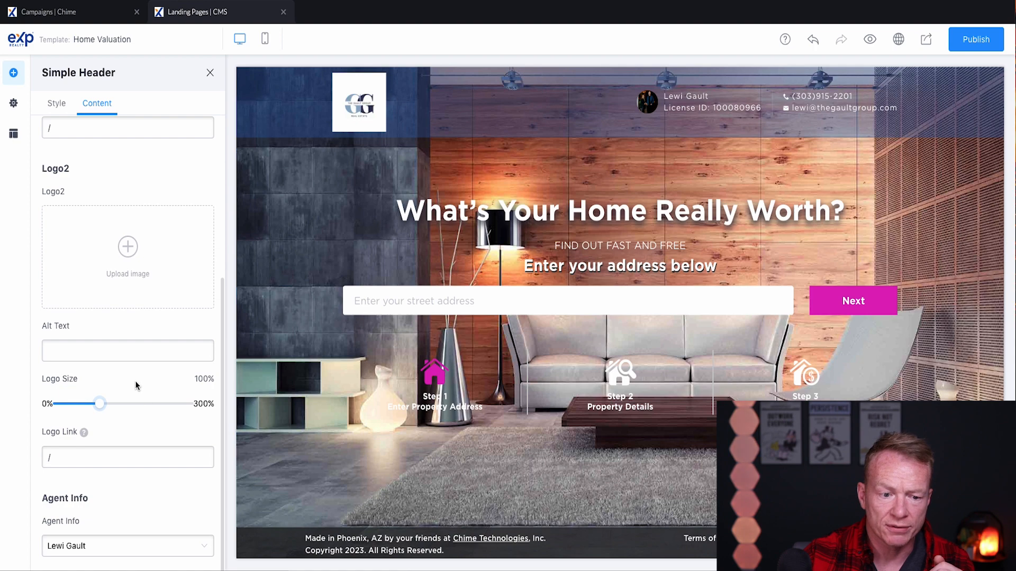
scroll(138, 468, "up", 6)
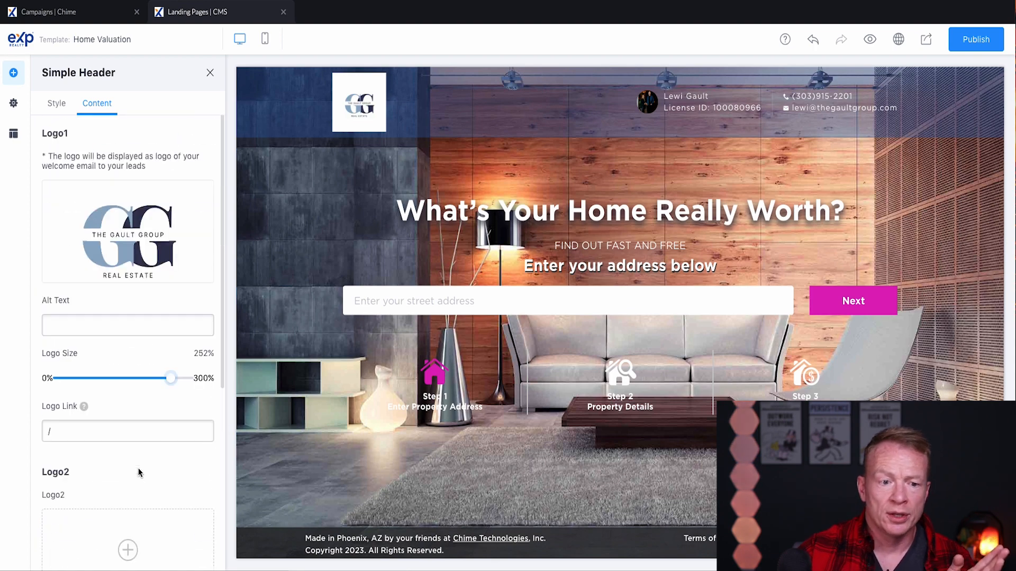
left_click(65, 109)
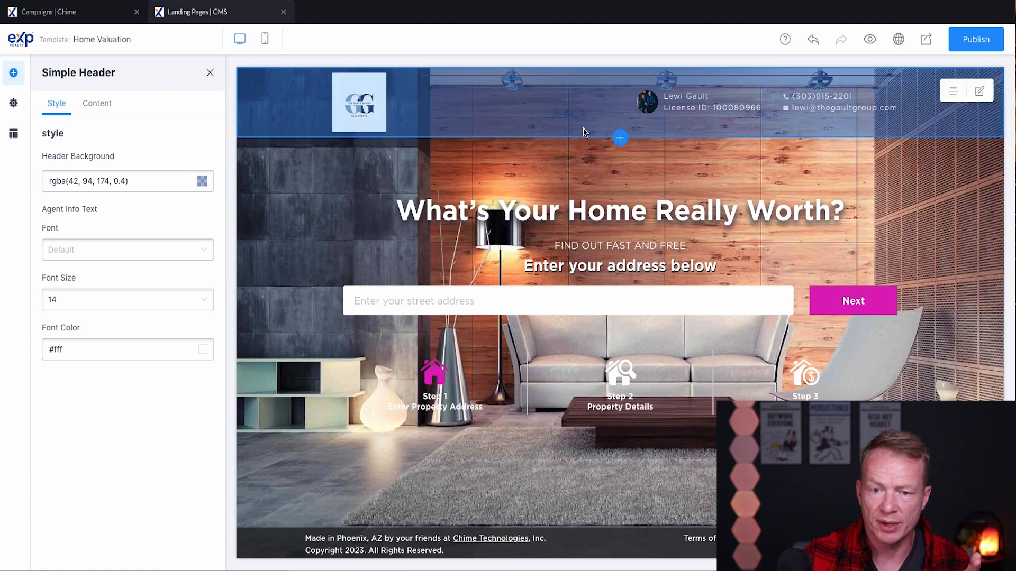
left_click(210, 73)
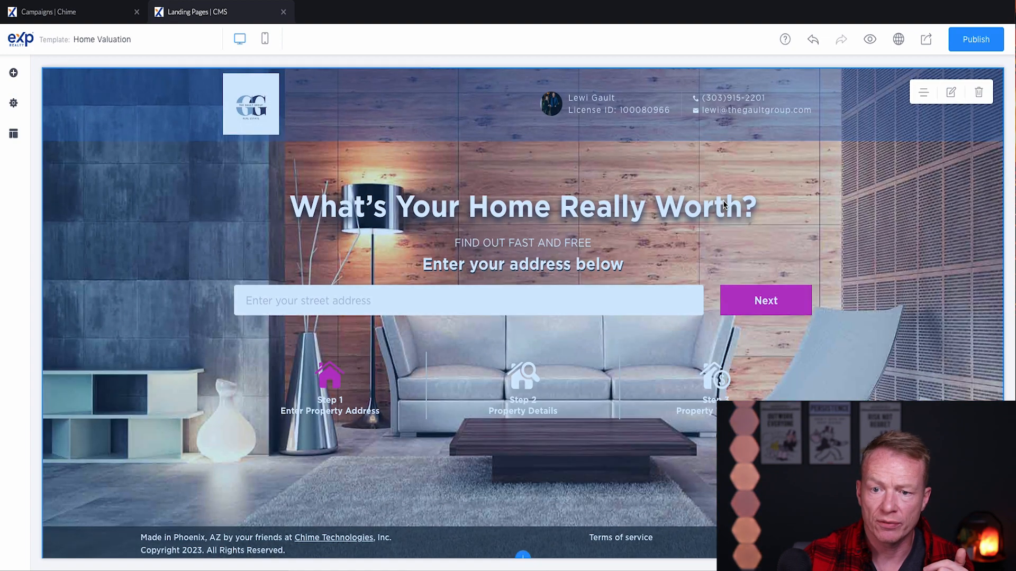
Examine the Home Valuation block's Step 1 title, description, instruction text, icon color, spacing and background settings.
left_click(951, 93)
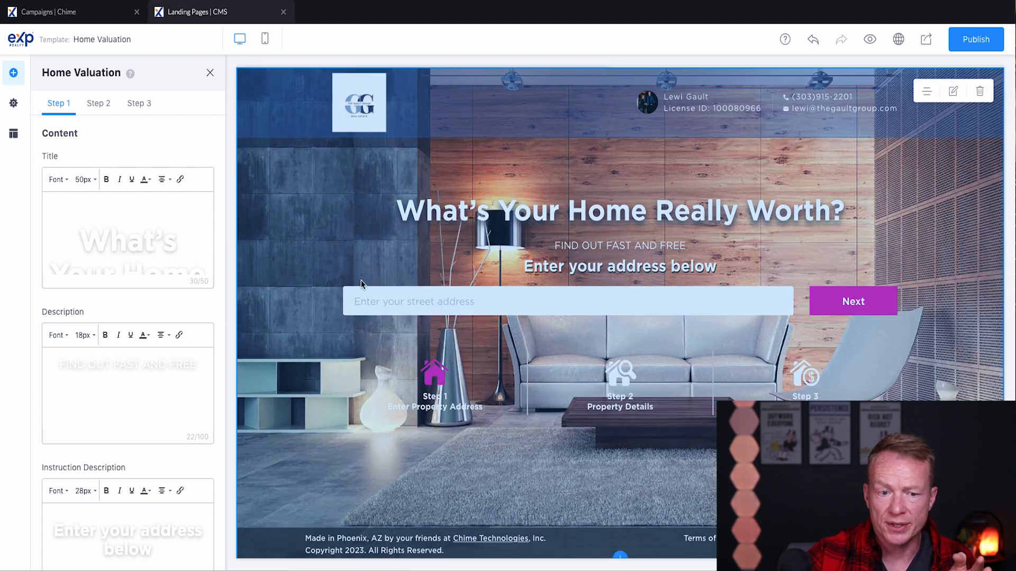
scroll(104, 226, "down", 3)
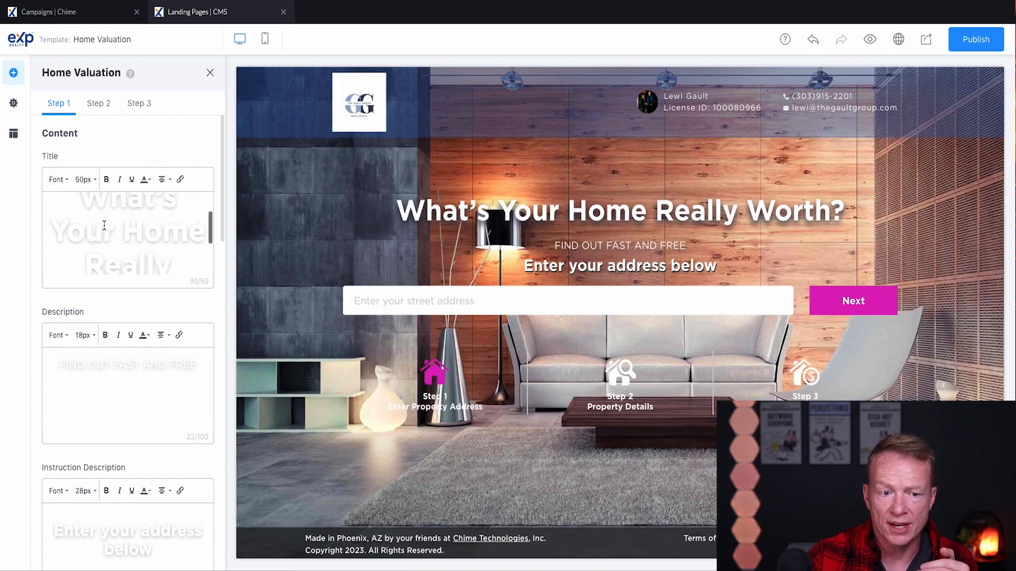
scroll(104, 225, "down", 3)
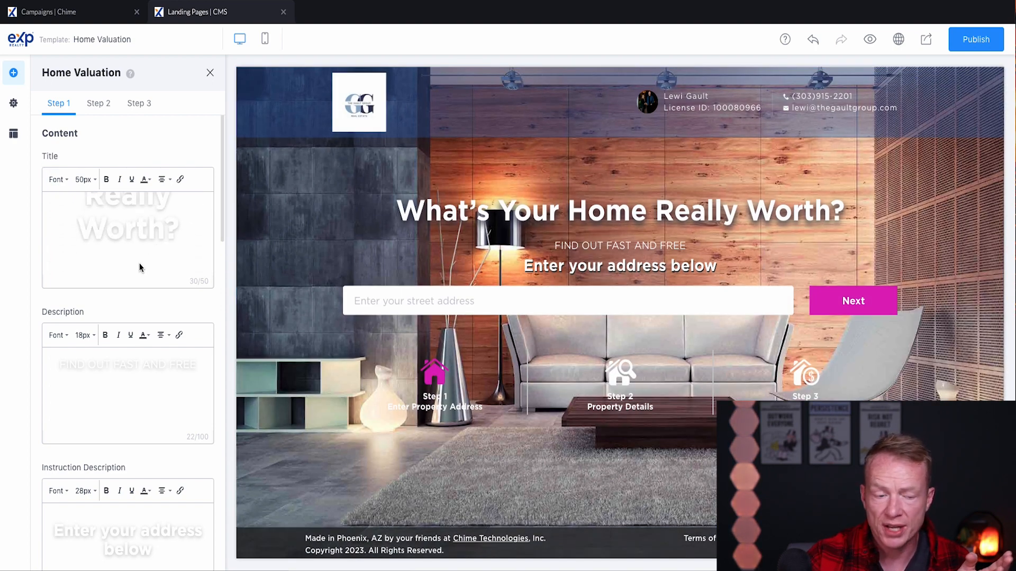
scroll(80, 325, "down", 1)
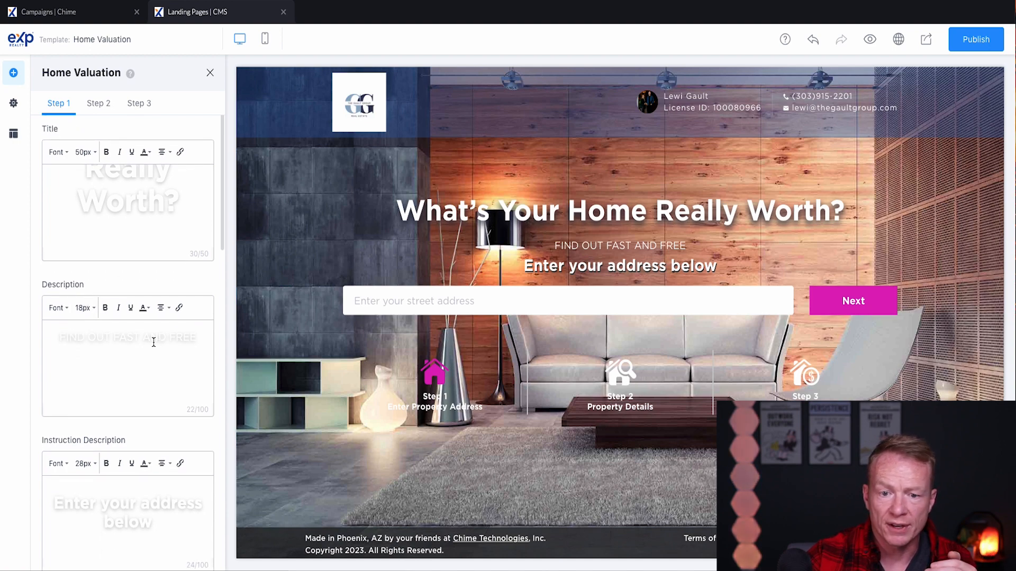
scroll(122, 381, "down", 4)
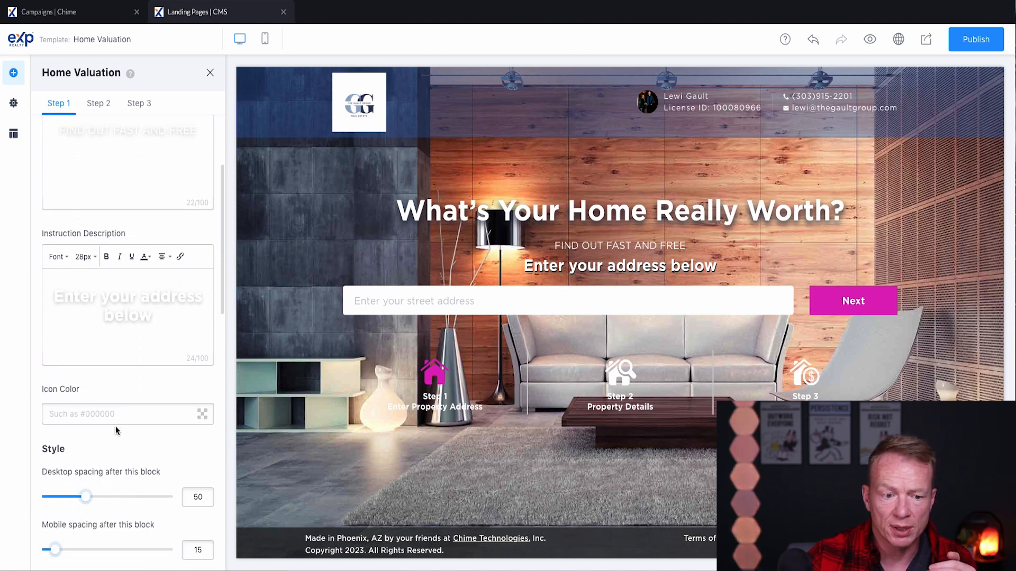
scroll(110, 451, "down", 2)
scroll(112, 455, "down", 3)
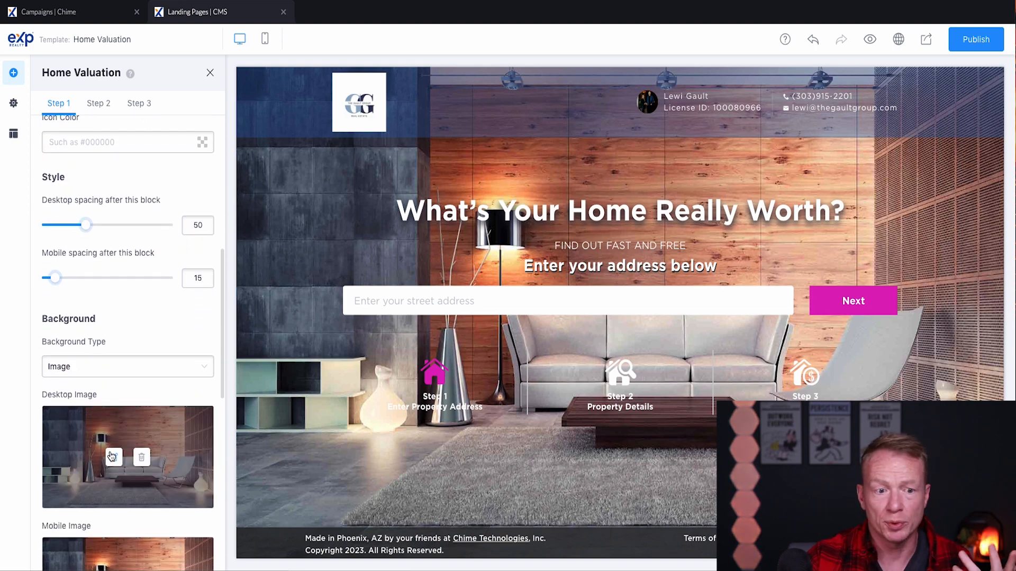
Set the Home Valuation block's desktop spacing to 79 and mobile spacing to 65, checking the mobile layout.
scroll(111, 455, "up", 1)
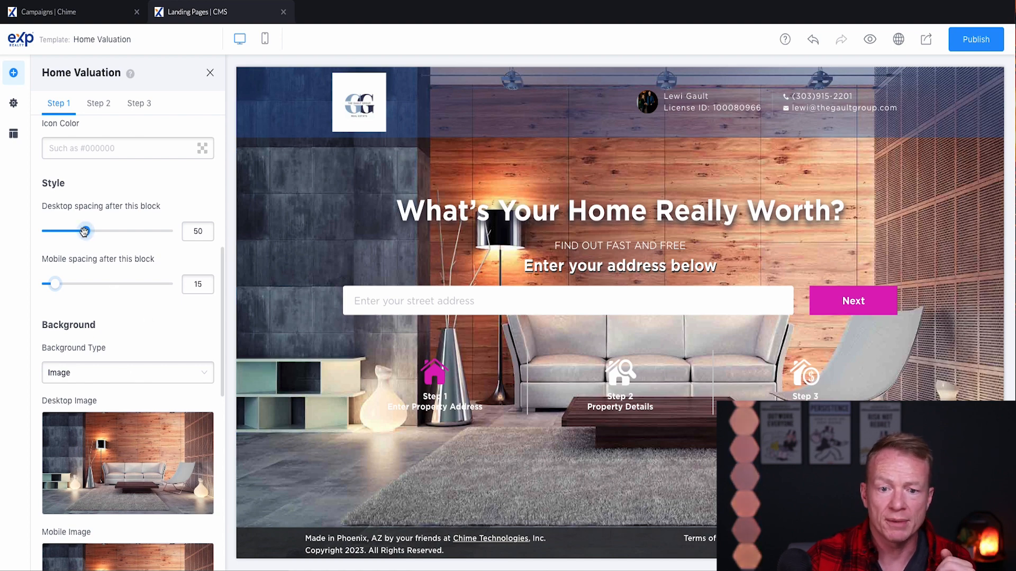
left_click_drag(84, 231, 107, 235)
left_click_drag(56, 284, 71, 284)
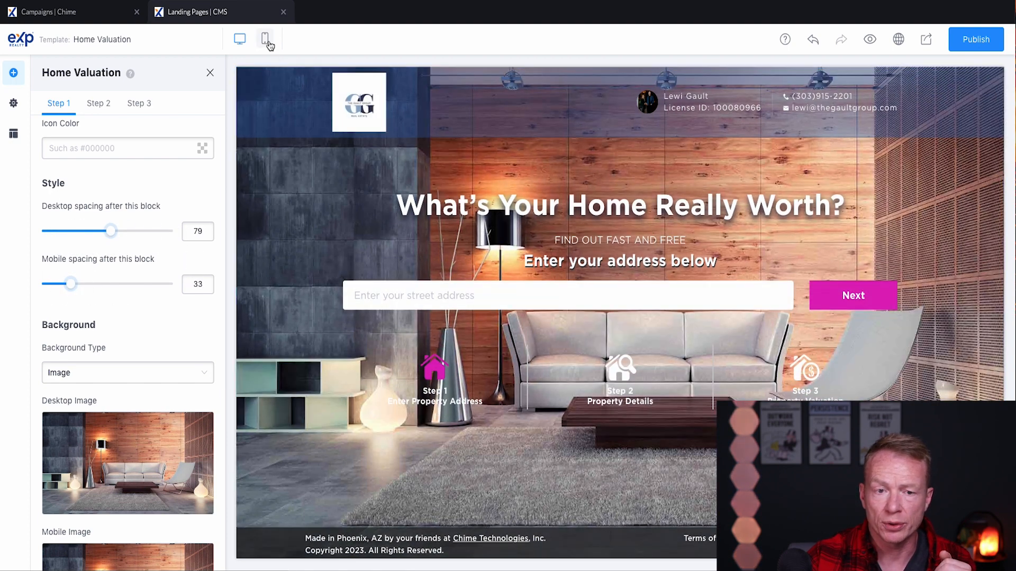
left_click(265, 39)
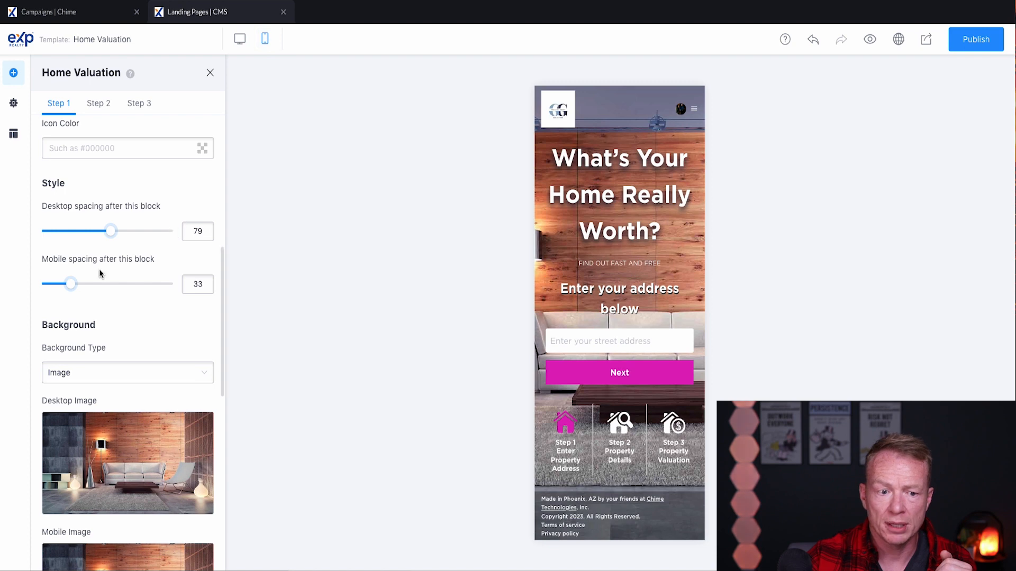
left_click_drag(71, 284, 100, 281)
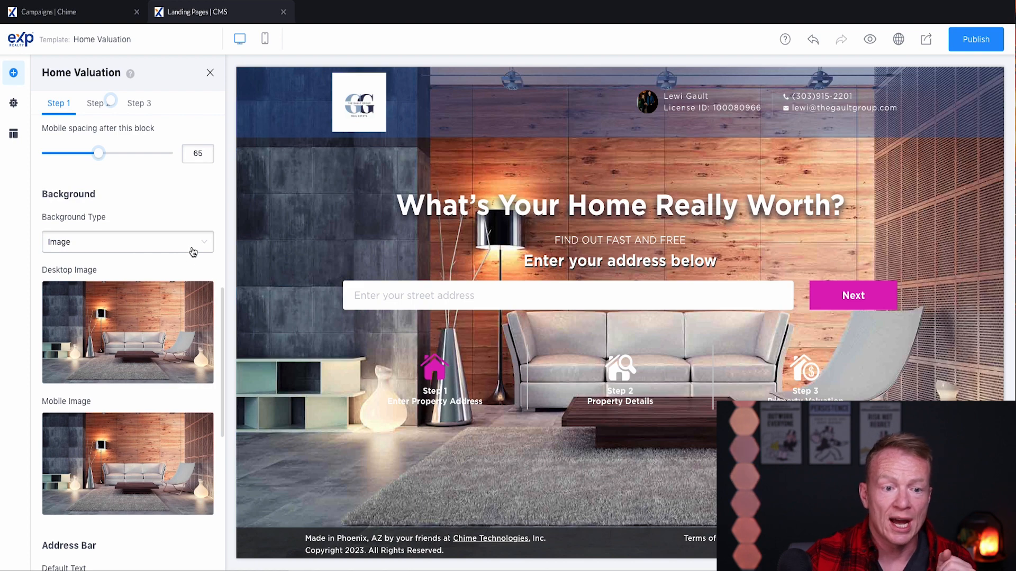
Examine the Home Valuation block's Step 1 background type options, desktop and mobile images, and address bar settings.
mouse_move(160, 332)
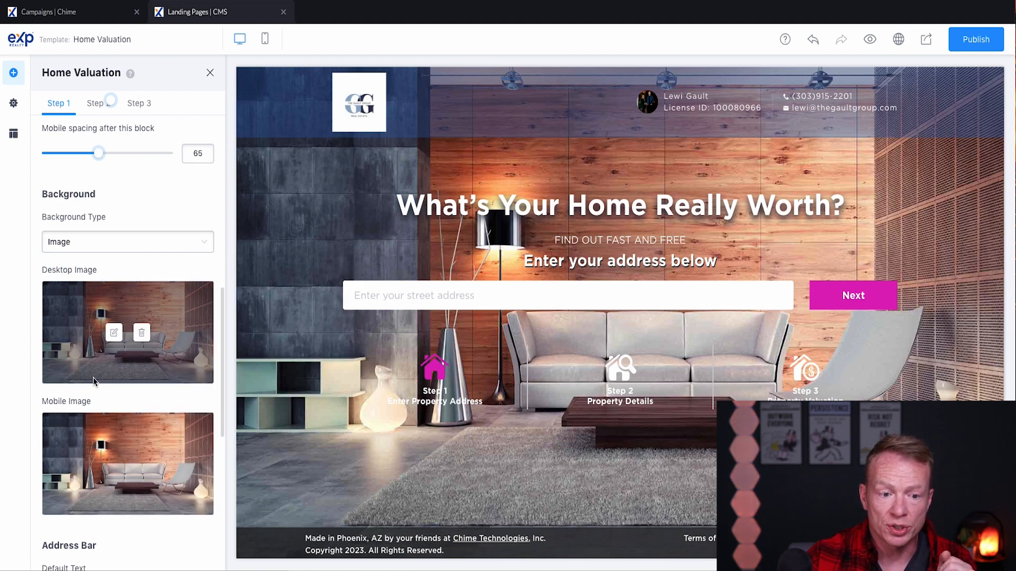
left_click(196, 244)
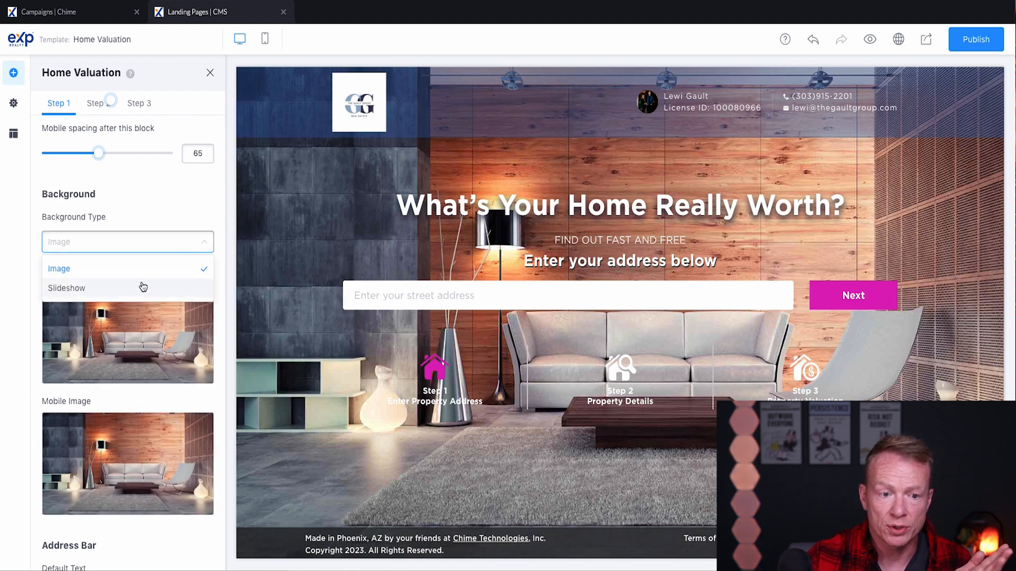
left_click(169, 215)
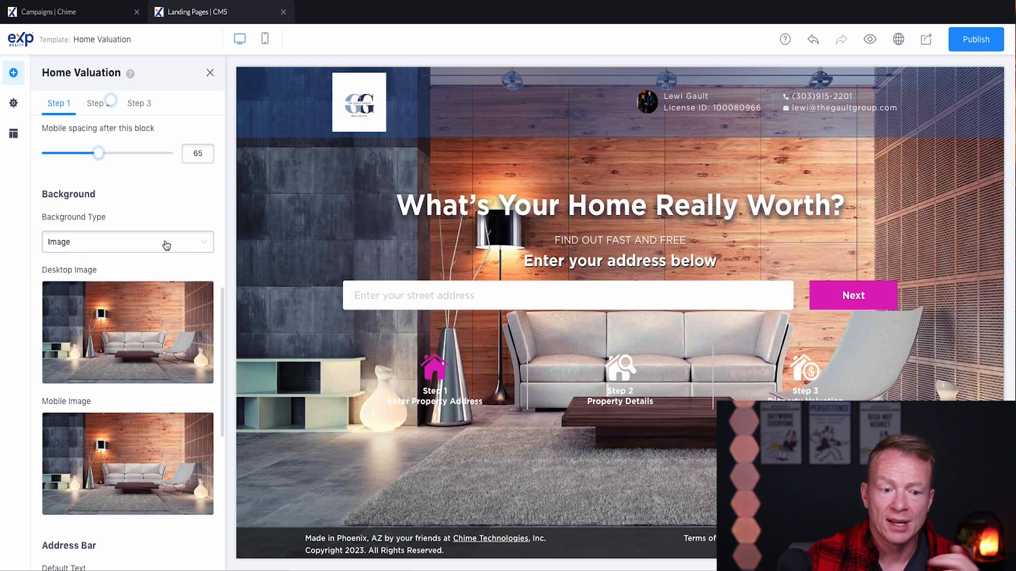
scroll(151, 255, "down", 4)
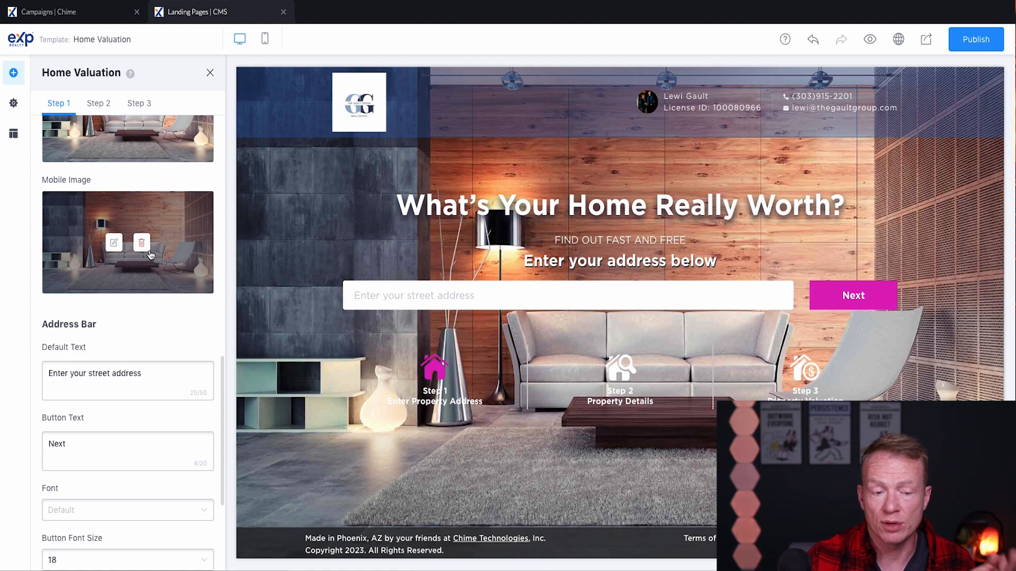
scroll(158, 316, "down", 1)
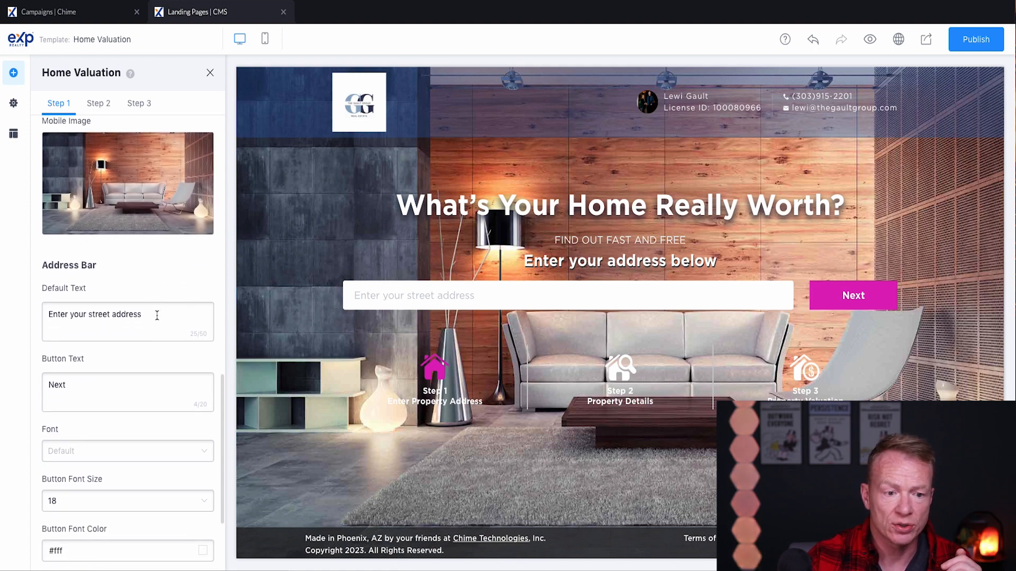
scroll(158, 315, "down", 4)
scroll(157, 315, "up", 12)
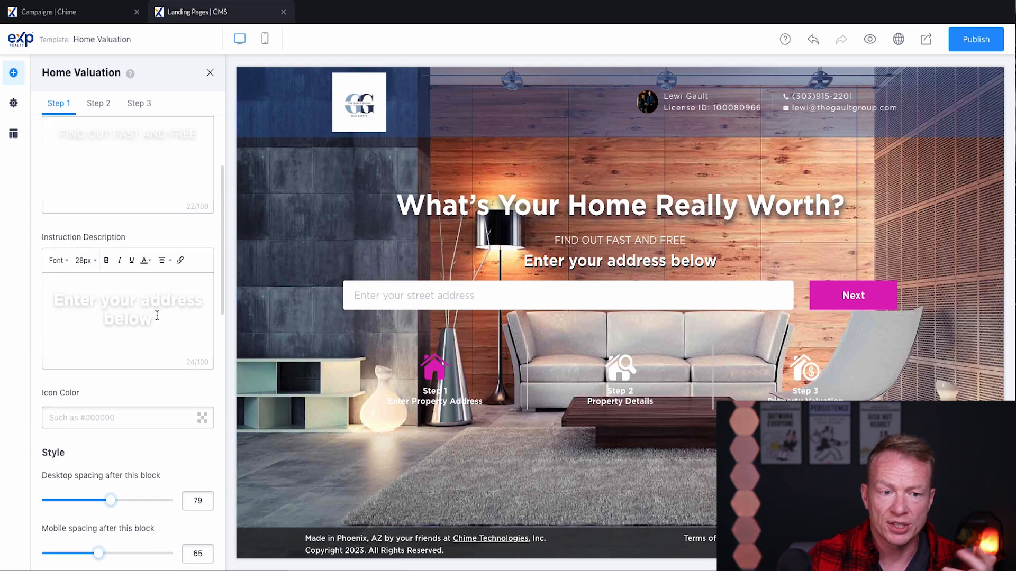
scroll(157, 315, "up", 4)
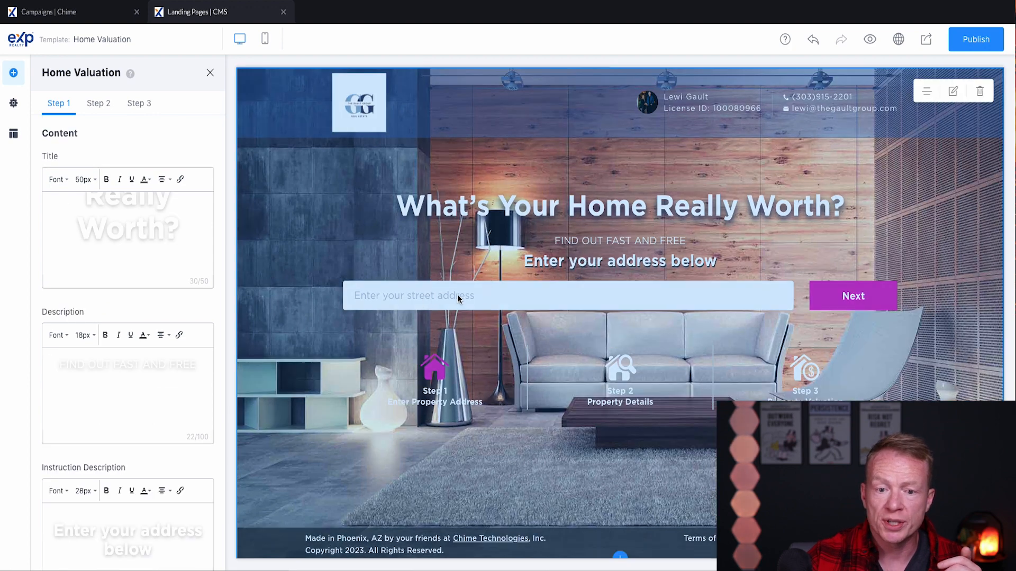
Configure the Home Valuation block's Step 2 form with an optional phone, a required name and the First and Last Name format.
left_click(98, 106)
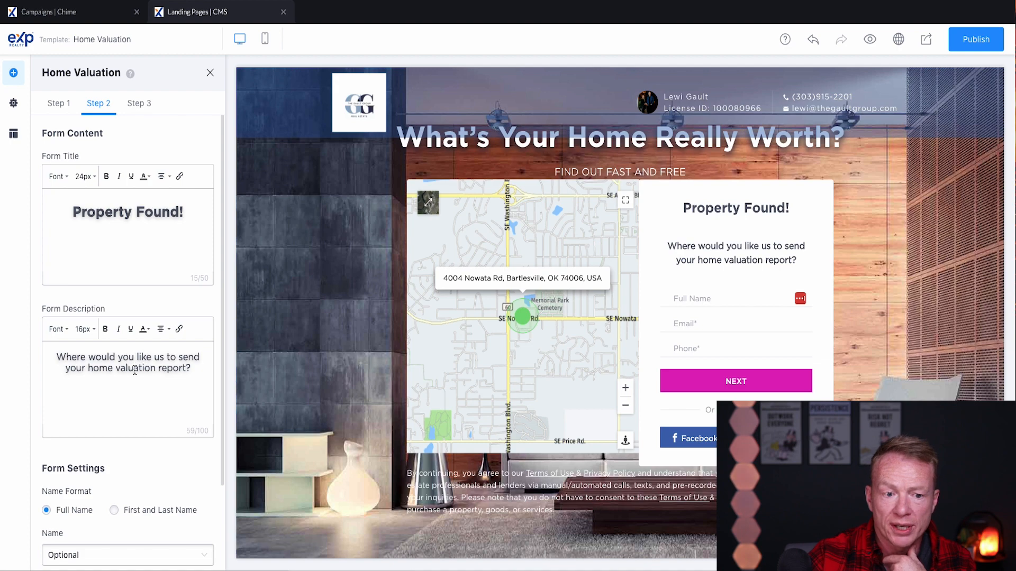
scroll(142, 348, "down", 2)
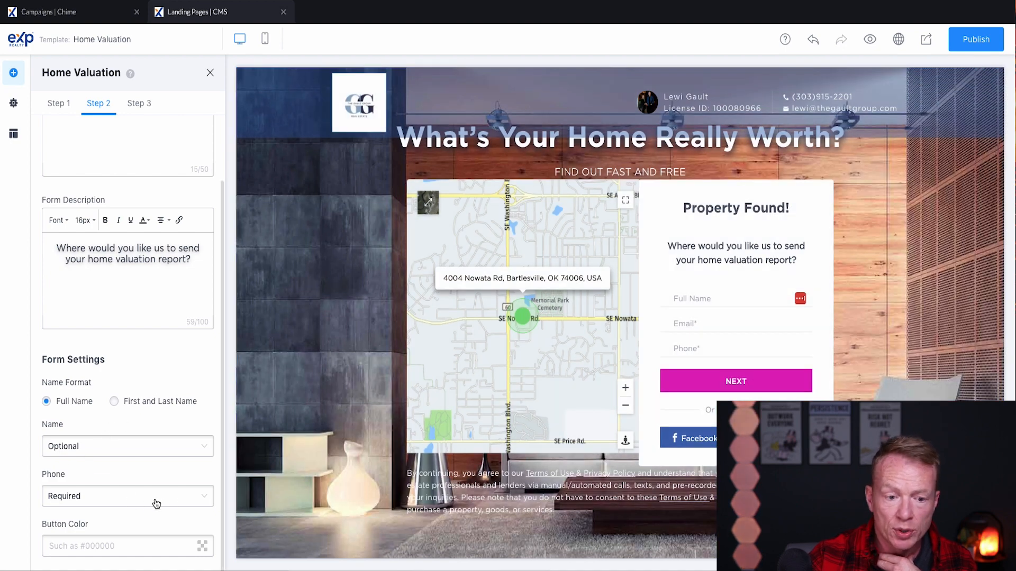
left_click(156, 503)
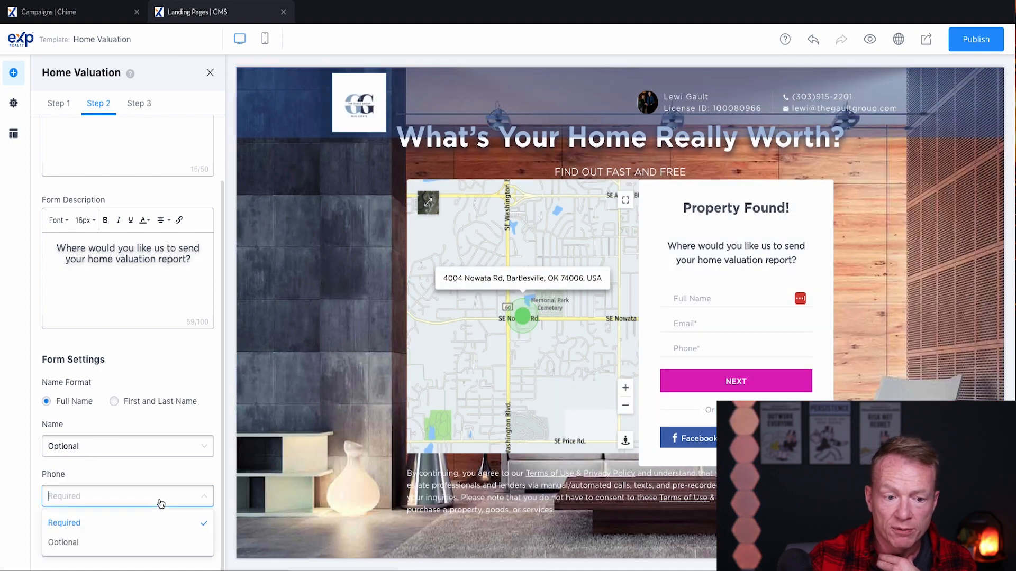
left_click(114, 540)
left_click(122, 446)
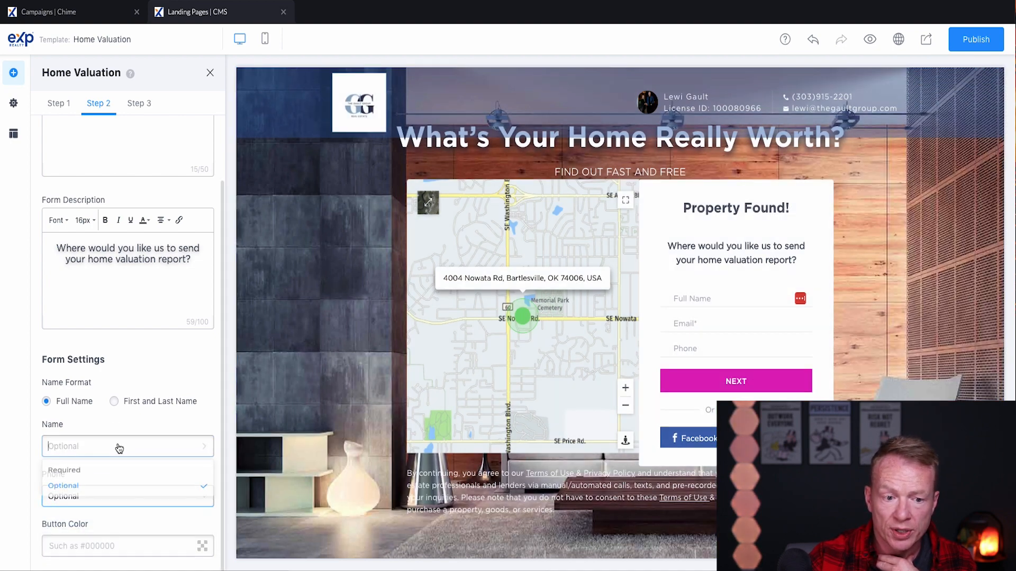
left_click(101, 475)
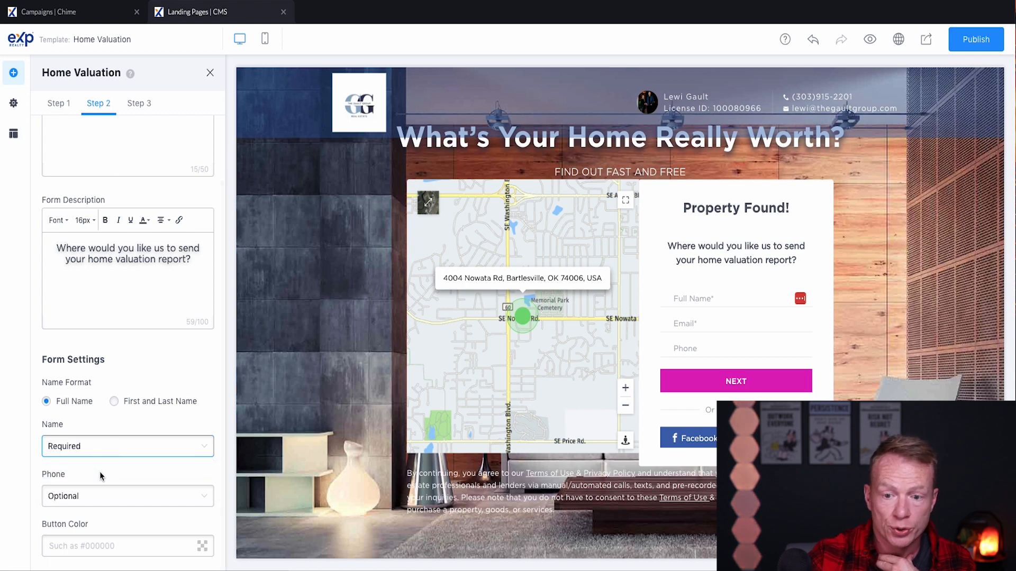
left_click(114, 402)
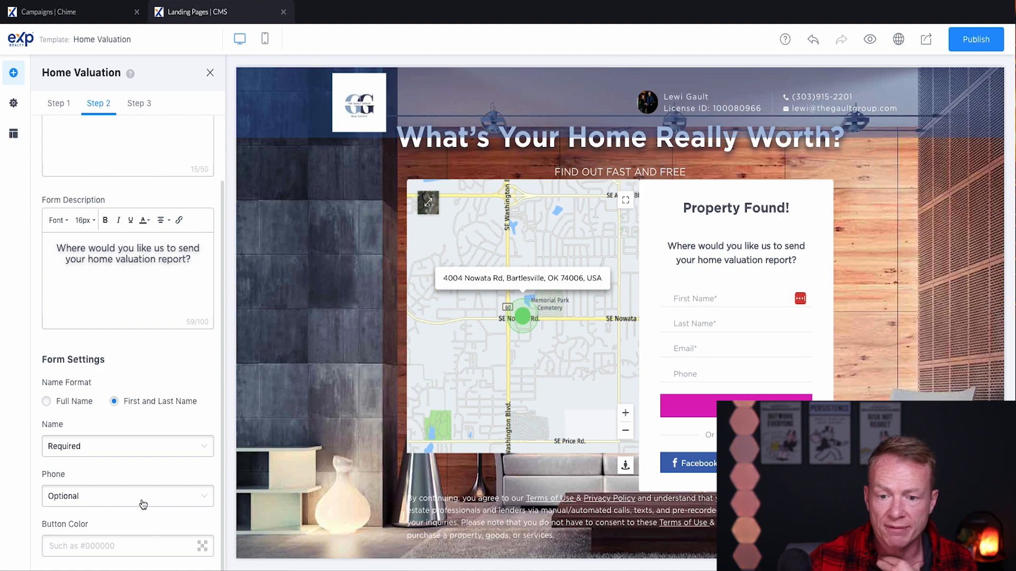
scroll(164, 375, "up", 2)
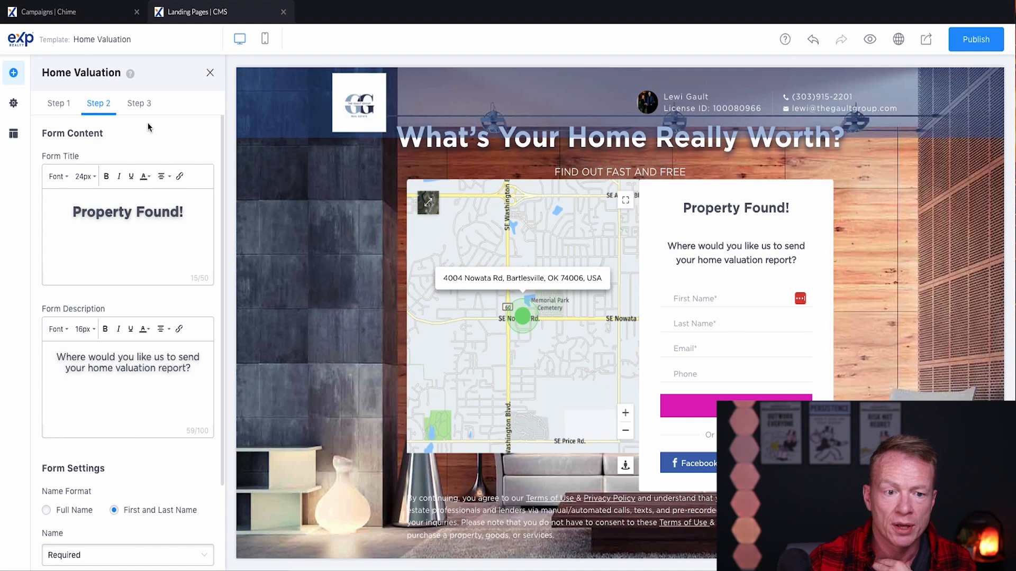
Switch the Home Valuation block's Step 3 Auto Home Valuation to No, compare the preview, and return it to Yes.
left_click(139, 104)
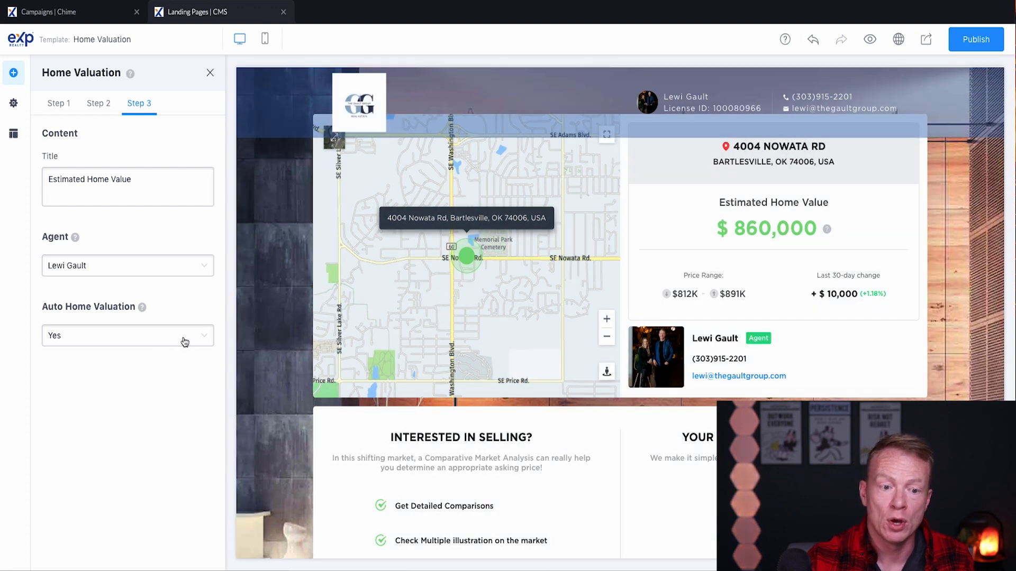
left_click(183, 340)
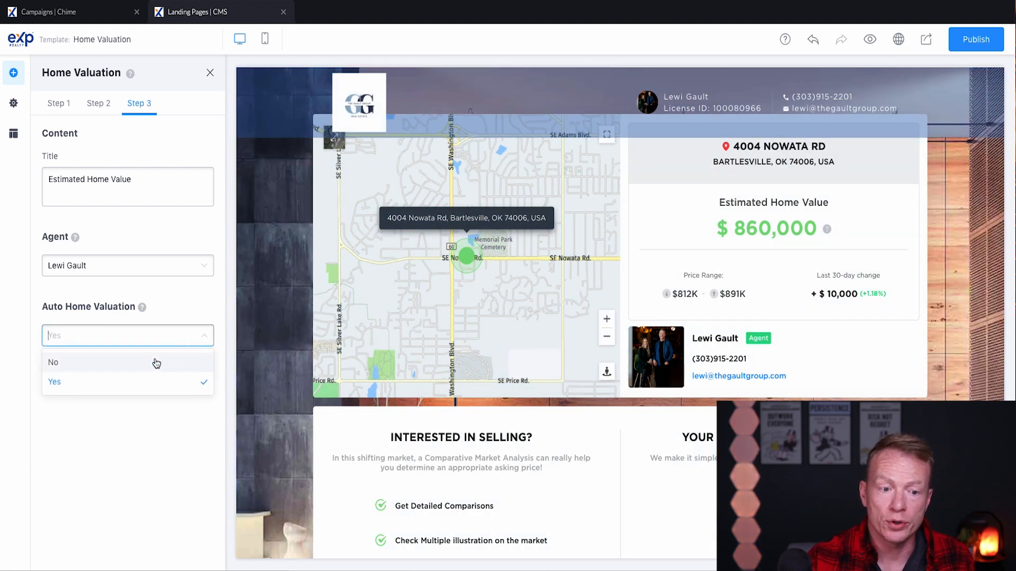
left_click(145, 364)
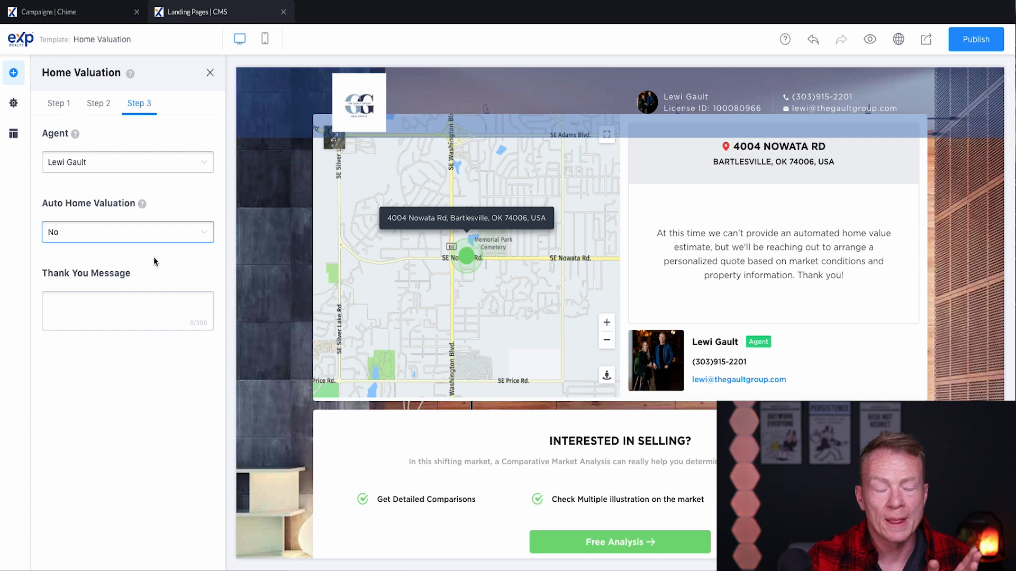
left_click(170, 234)
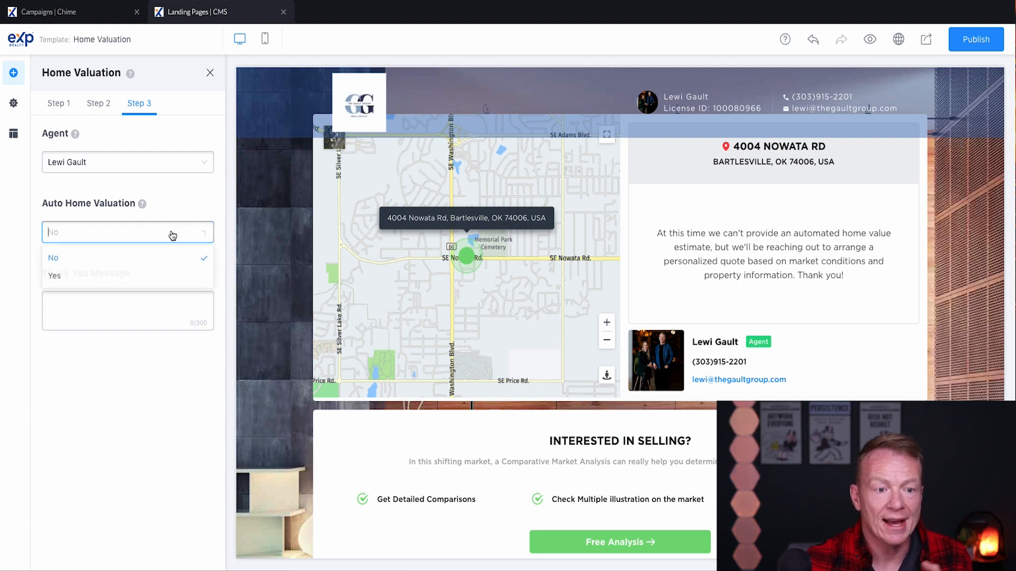
left_click(141, 277)
left_click(136, 451)
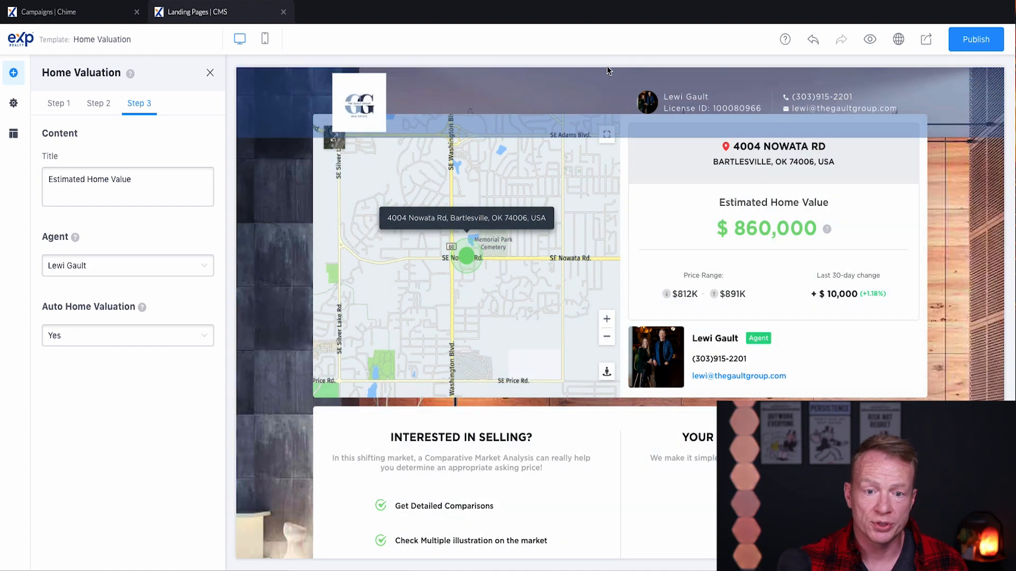
Check the live version of the landing page, publish the edited page and dismiss the social promotion offer.
left_click(898, 40)
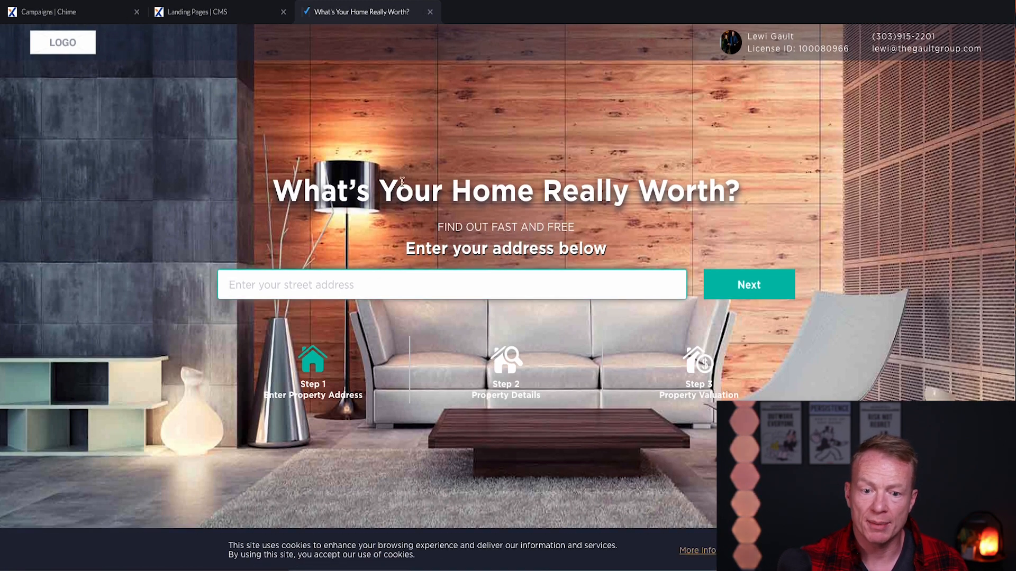
left_click(430, 12)
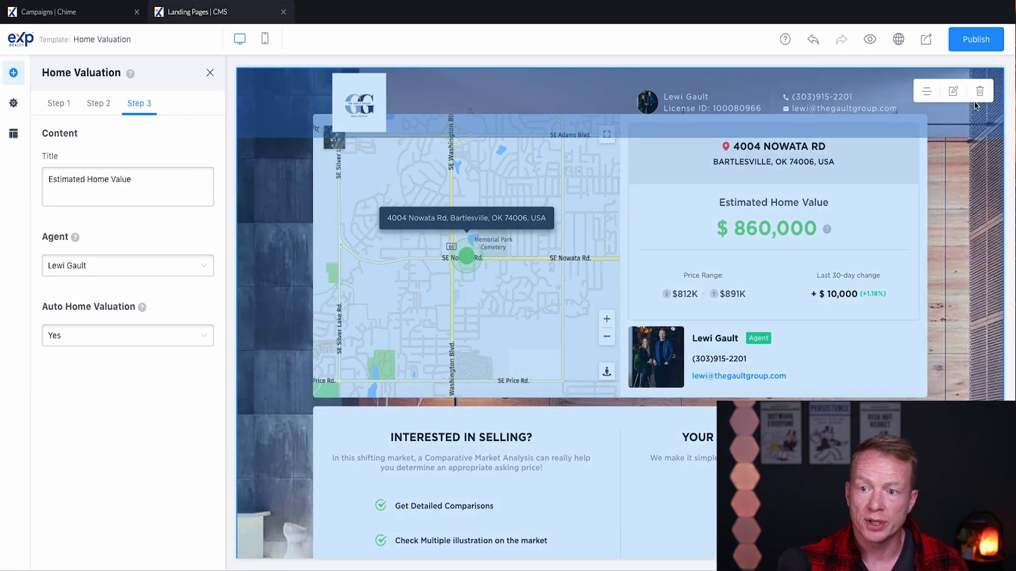
left_click(982, 45)
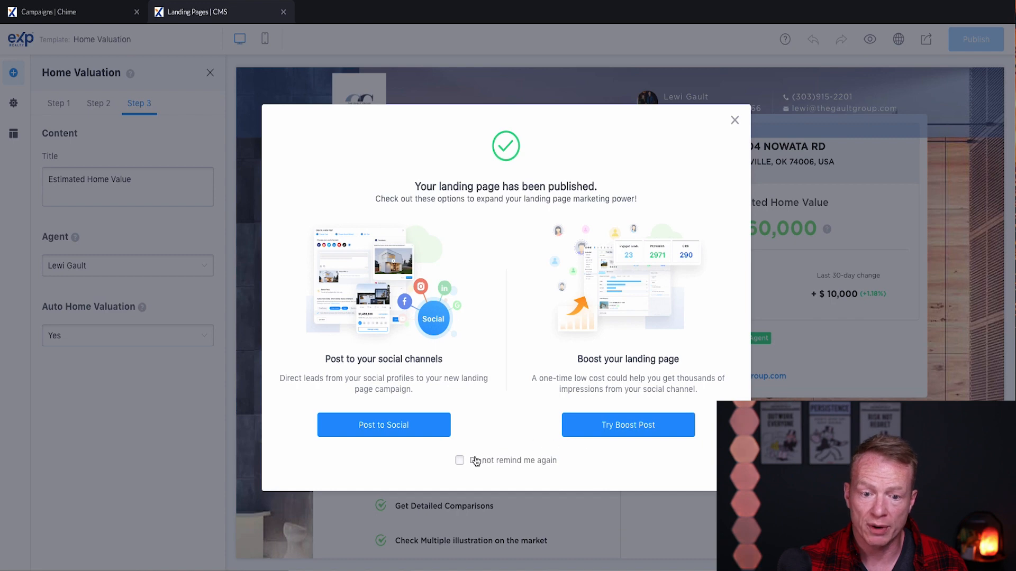
left_click(733, 120)
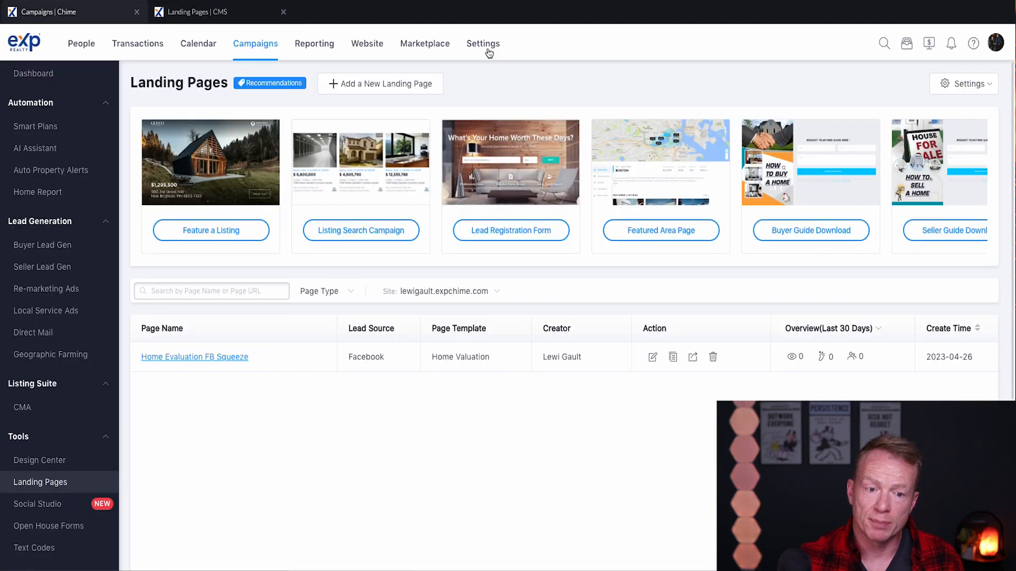
Reload the campaigns' Landing Pages list and view the published Home Evaluation FB Squeeze page, leaving it open.
left_click(256, 43)
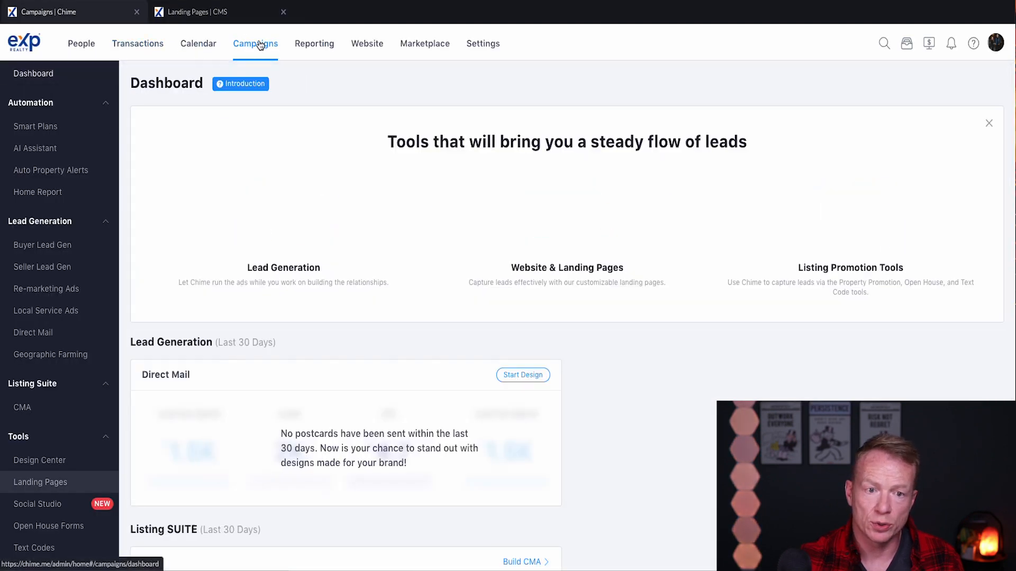
left_click(54, 486)
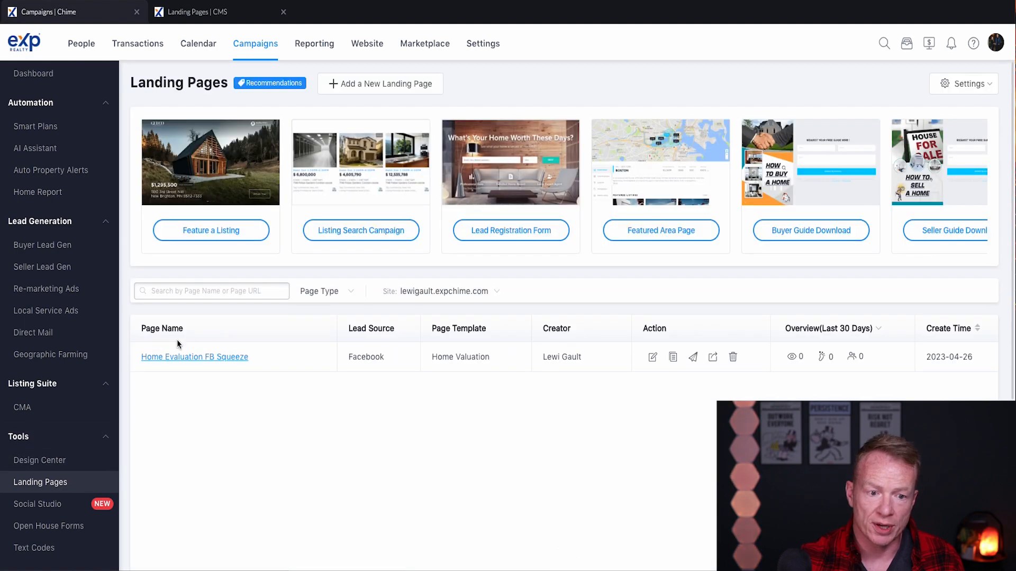
left_click(216, 363)
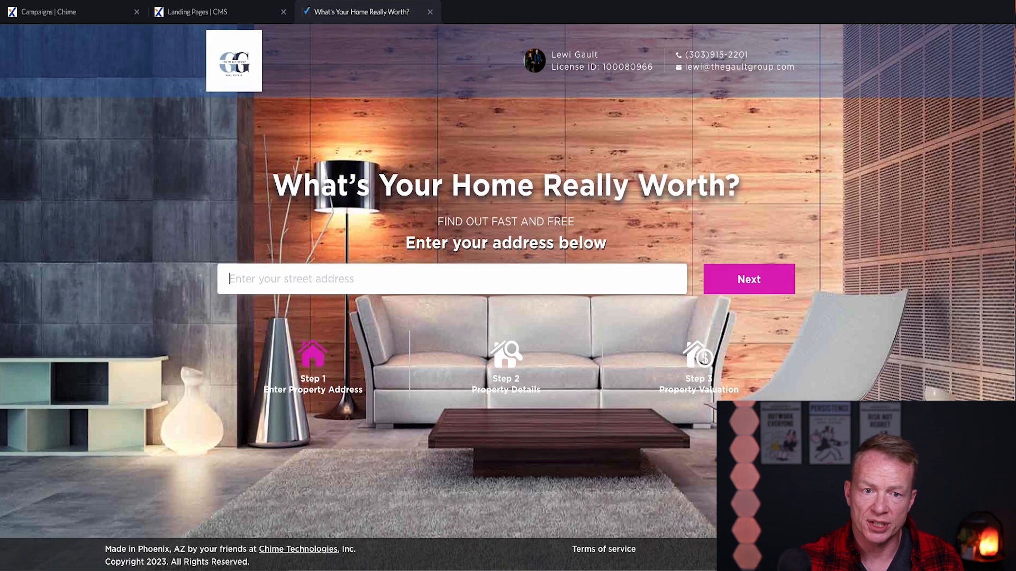
left_click(430, 12)
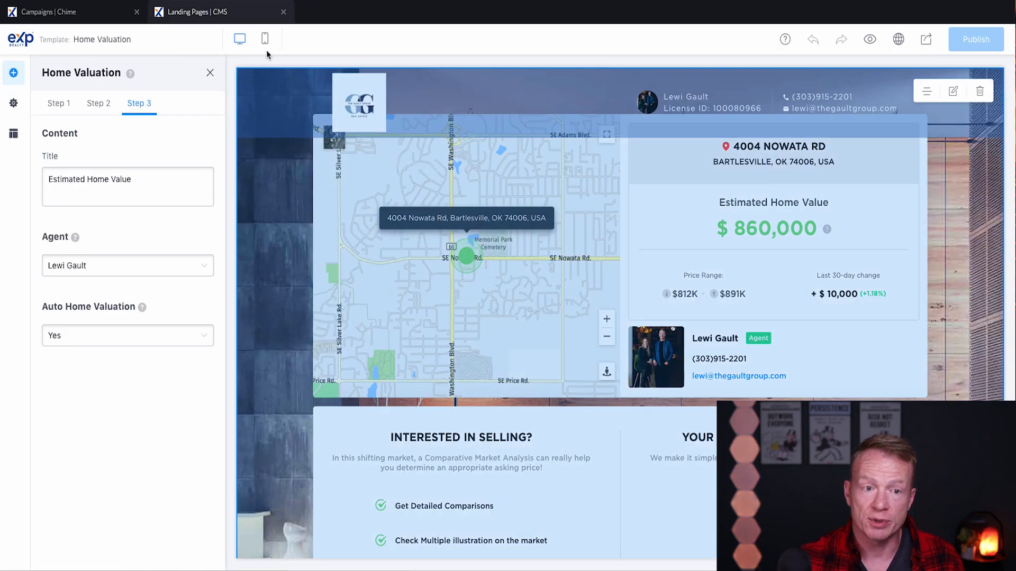
left_click(74, 12)
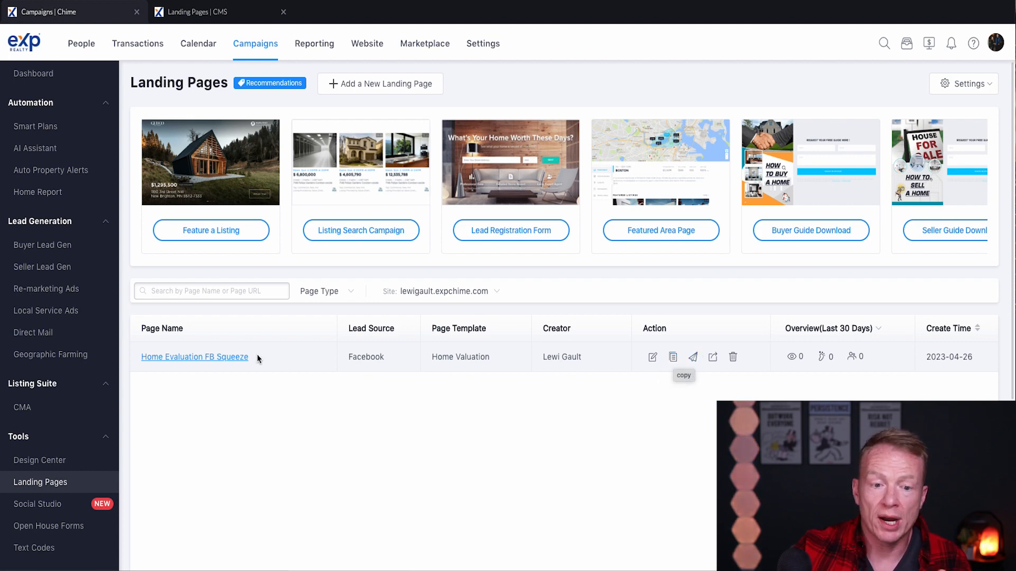
left_click(231, 362)
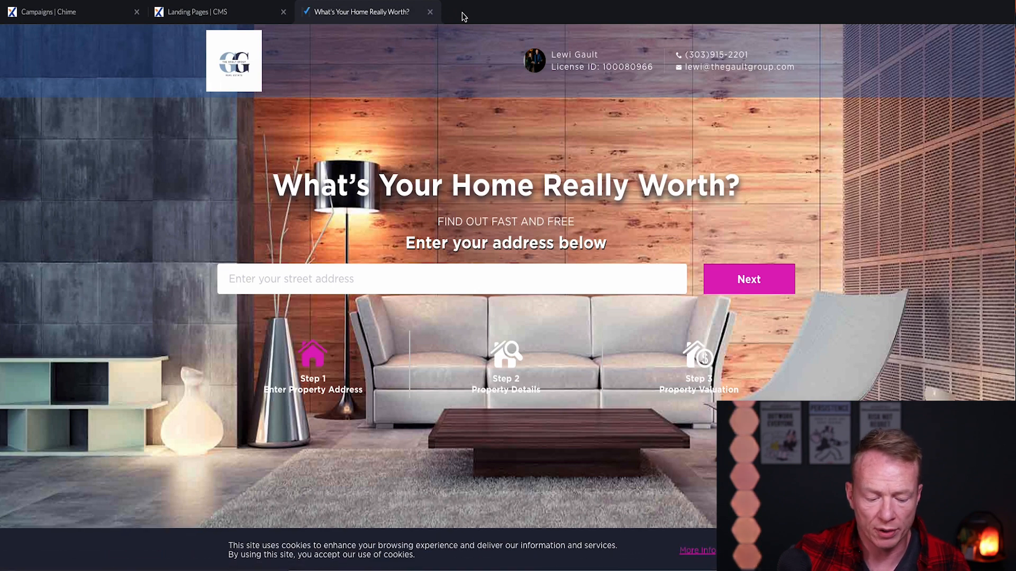
Switch to Facebook in a new browser tab and start a post reading "Wondering What Your Home Is Worth In This Ever Changing Market?".
left_click(462, 16)
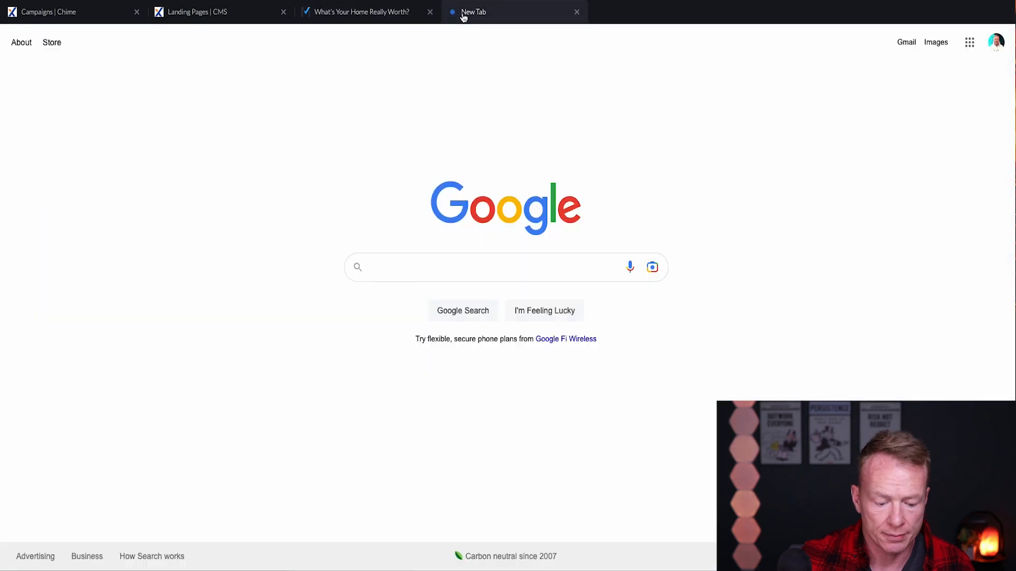
left_click(443, 252)
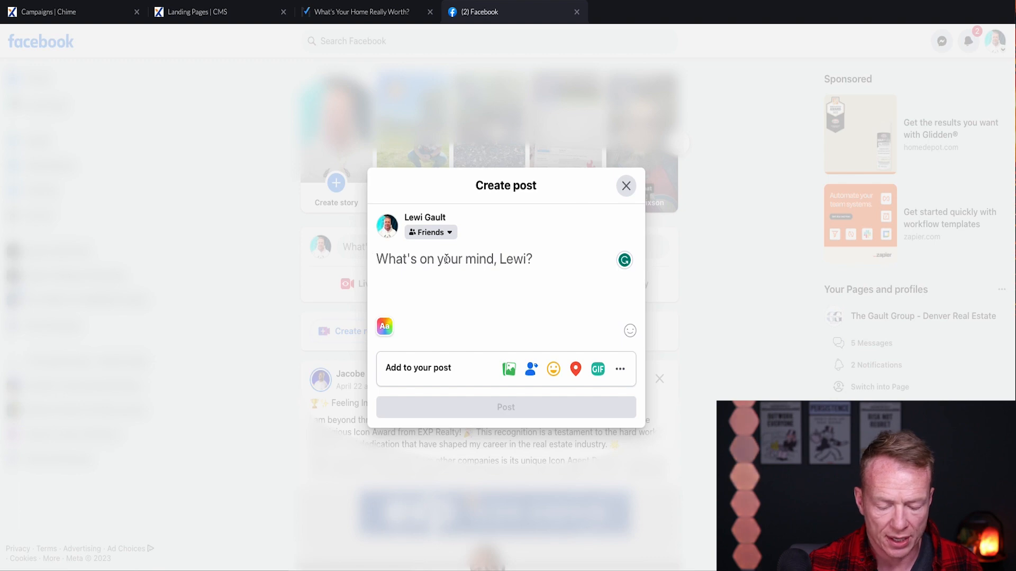
type("Wondering What You")
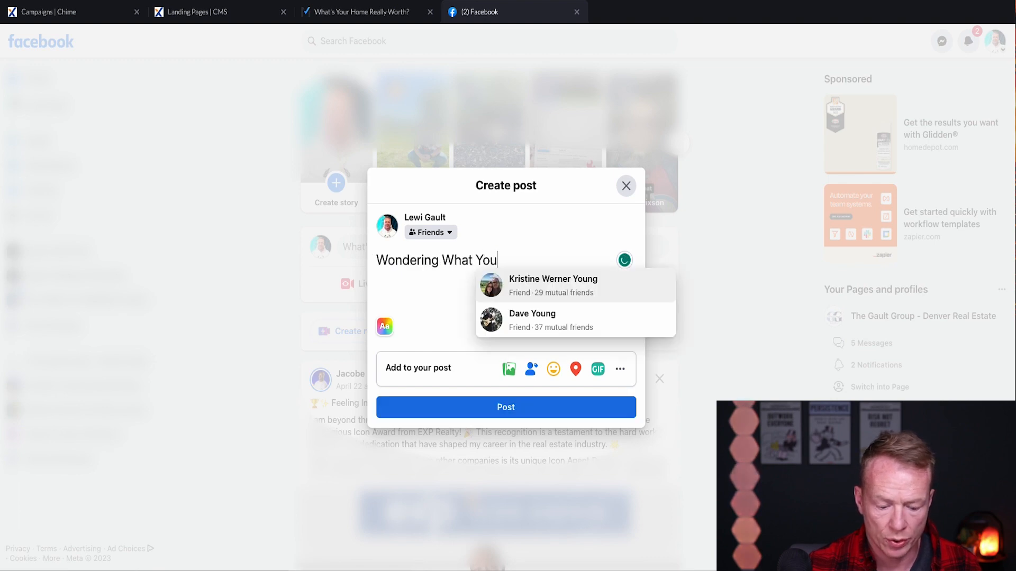
type("r Home Is Wo")
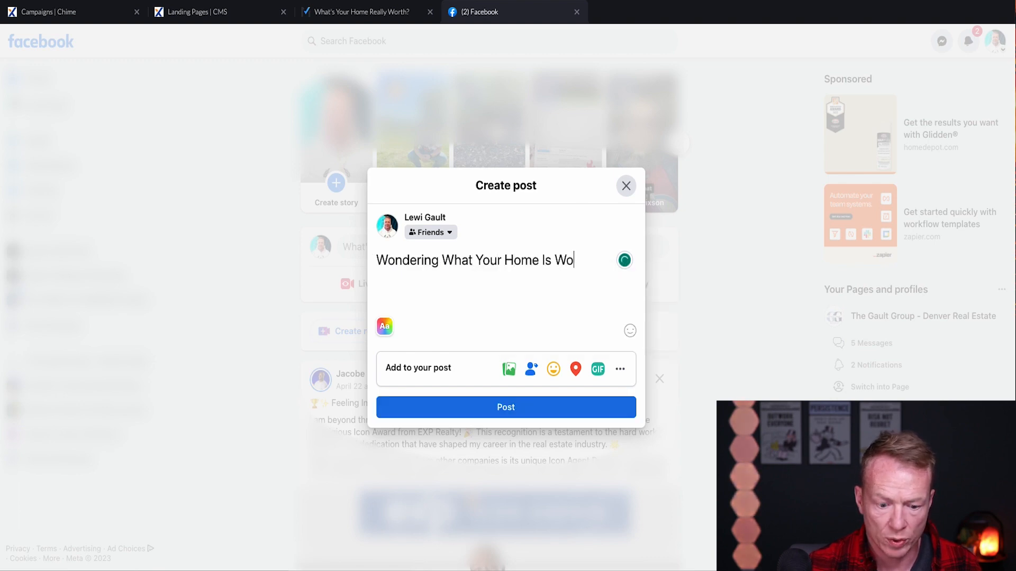
type("rth In T")
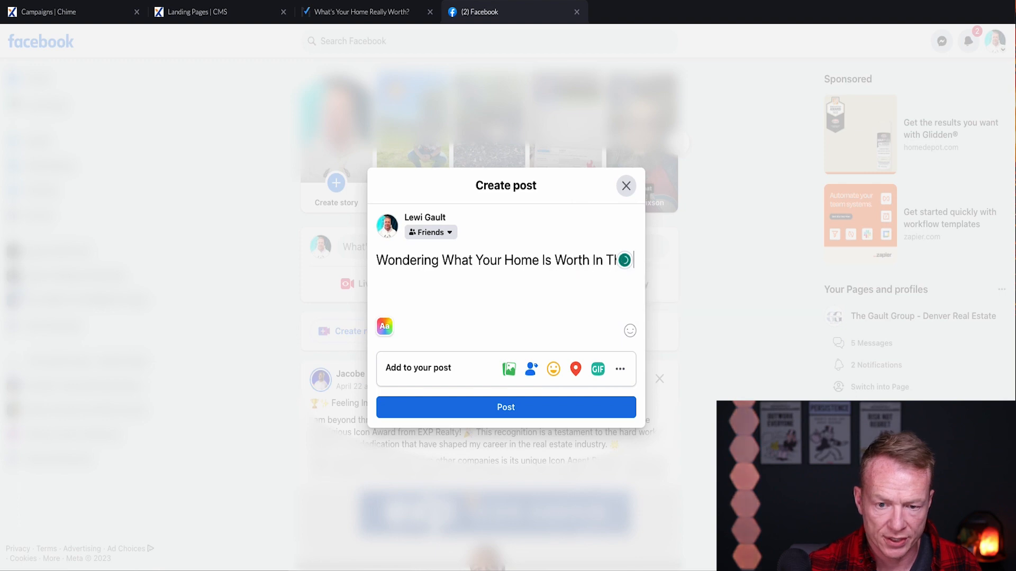
type("h")
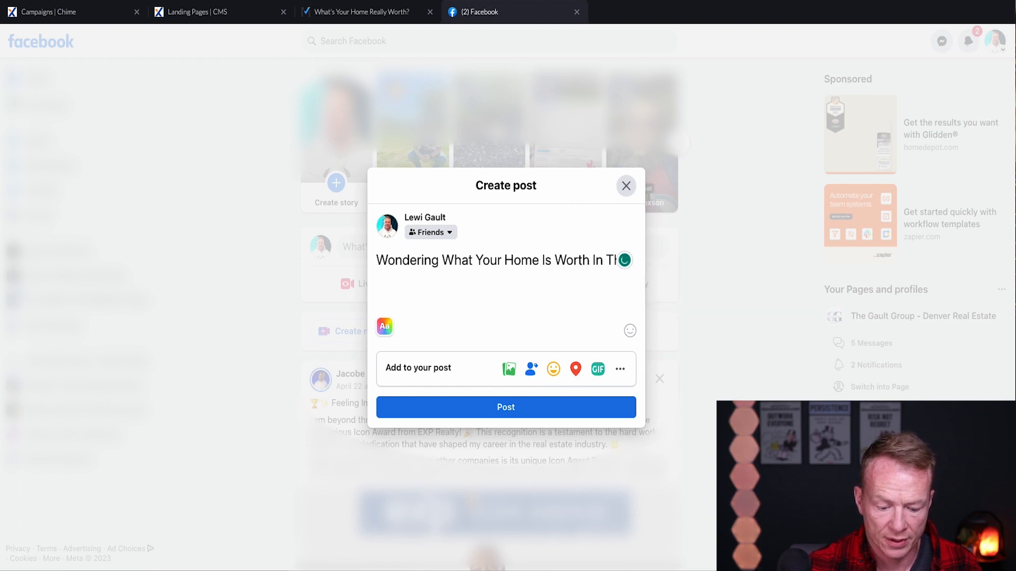
type("is Ever Changing")
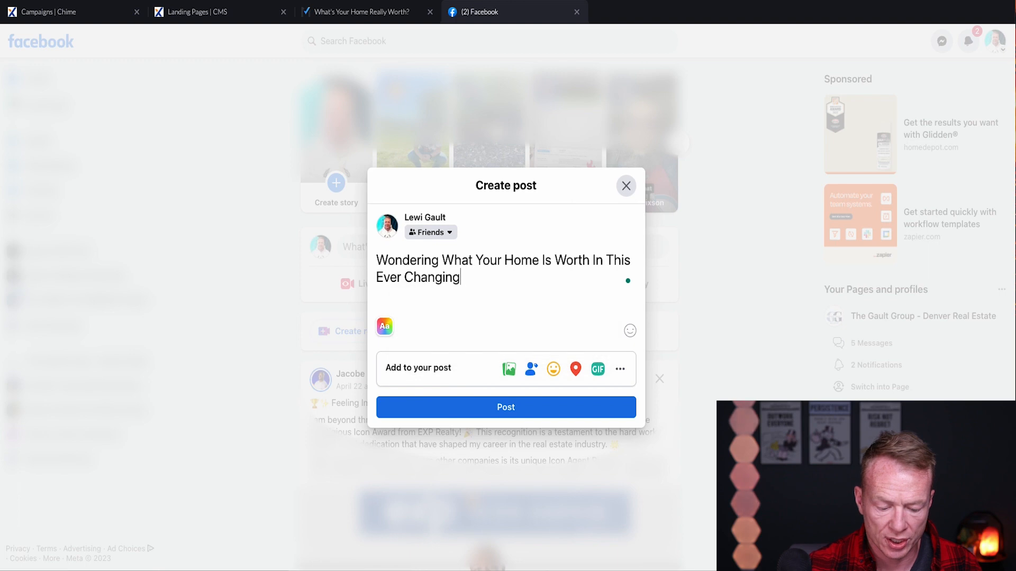
type(" Market?")
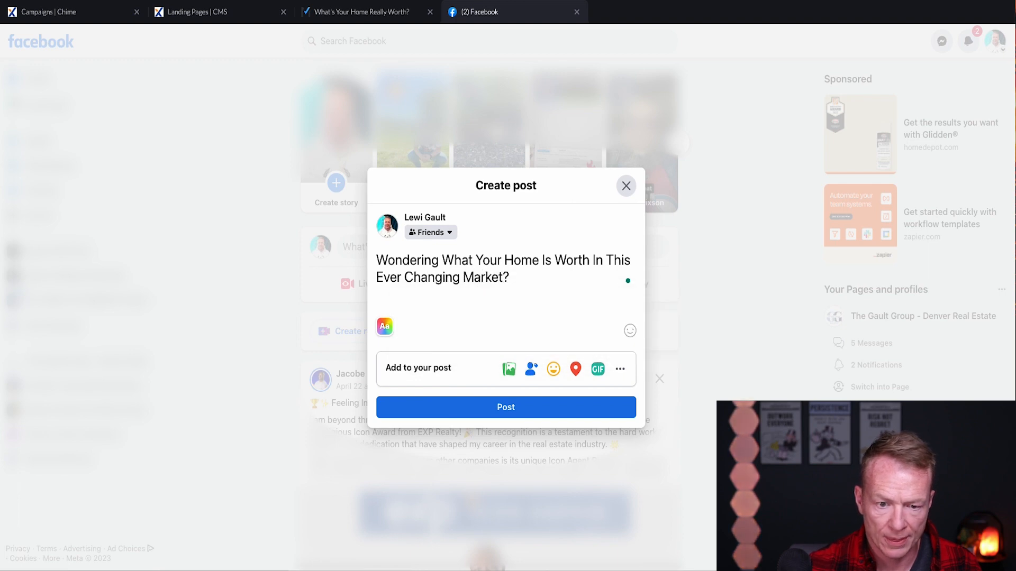
Add a second paragraph to the post: "I built a quick and easy tool for you to get a home evaluation immediately!".
key("Return")
type("I")
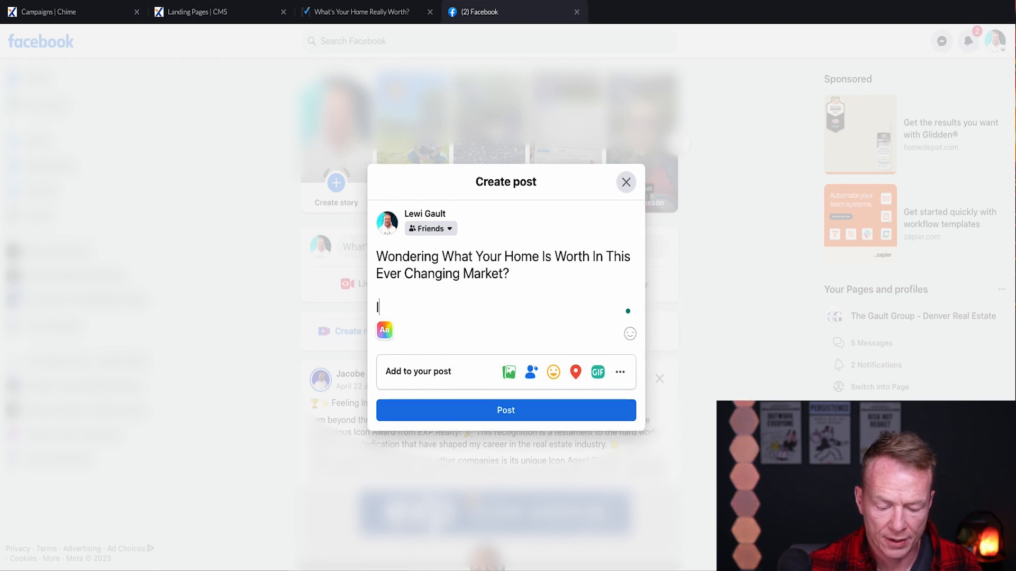
type(" built a ")
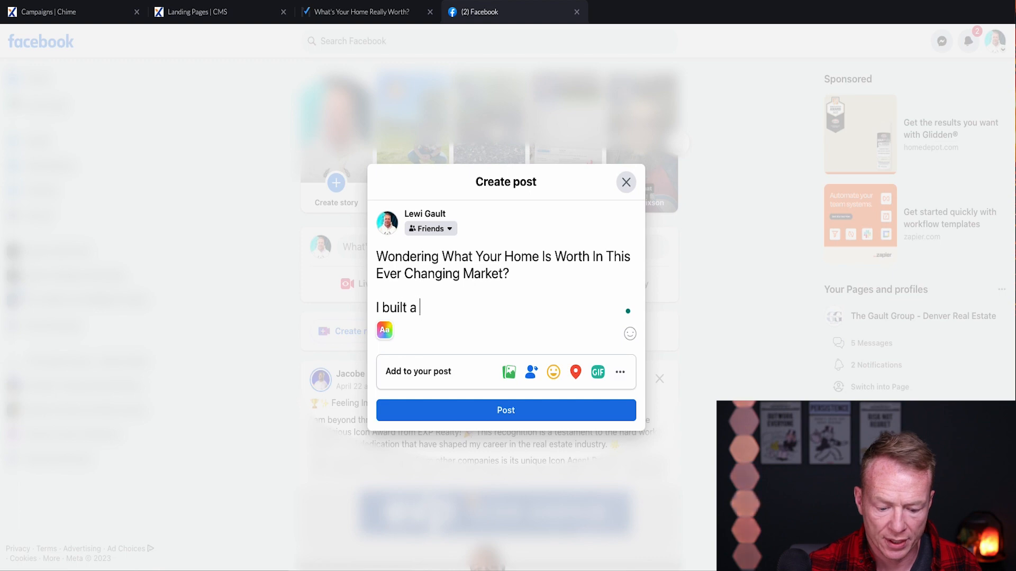
type("quick and easy ")
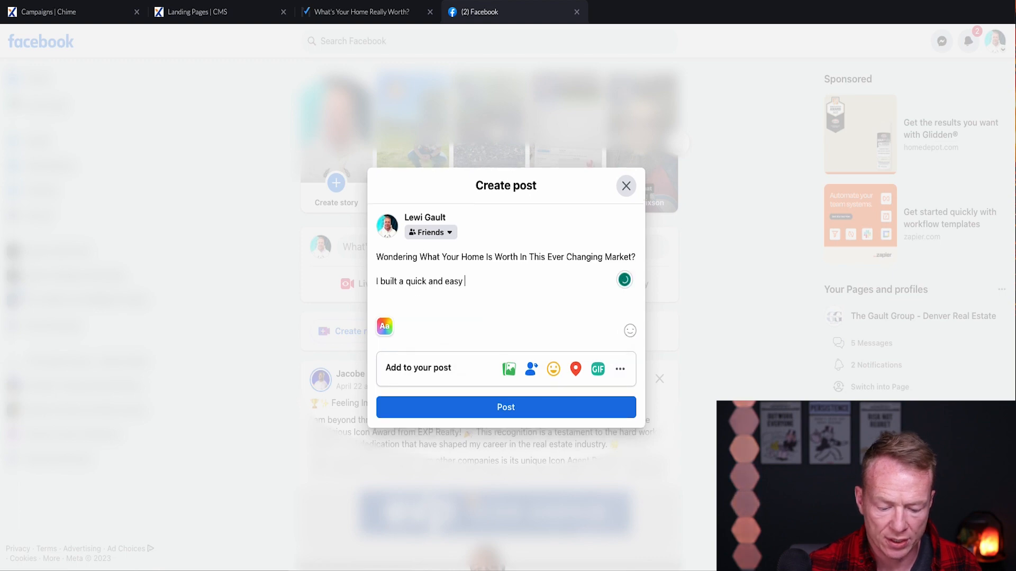
type("tool for you t")
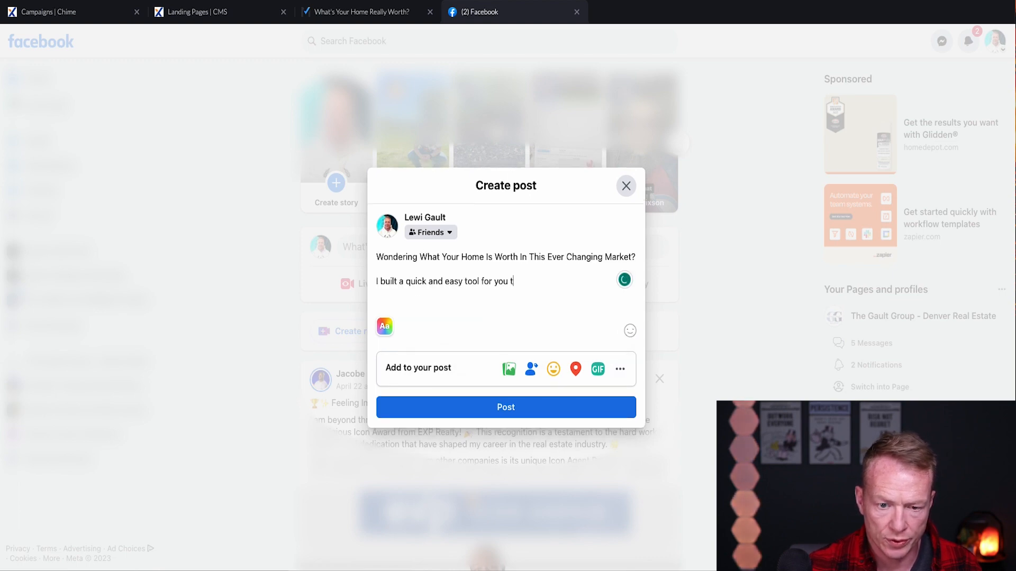
type("o get a home ")
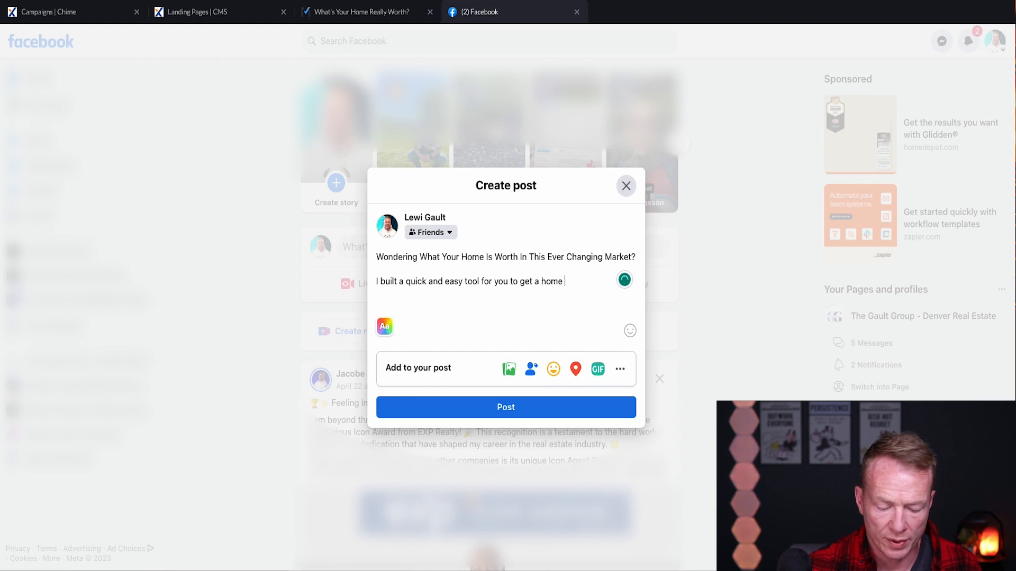
type("evaluation")
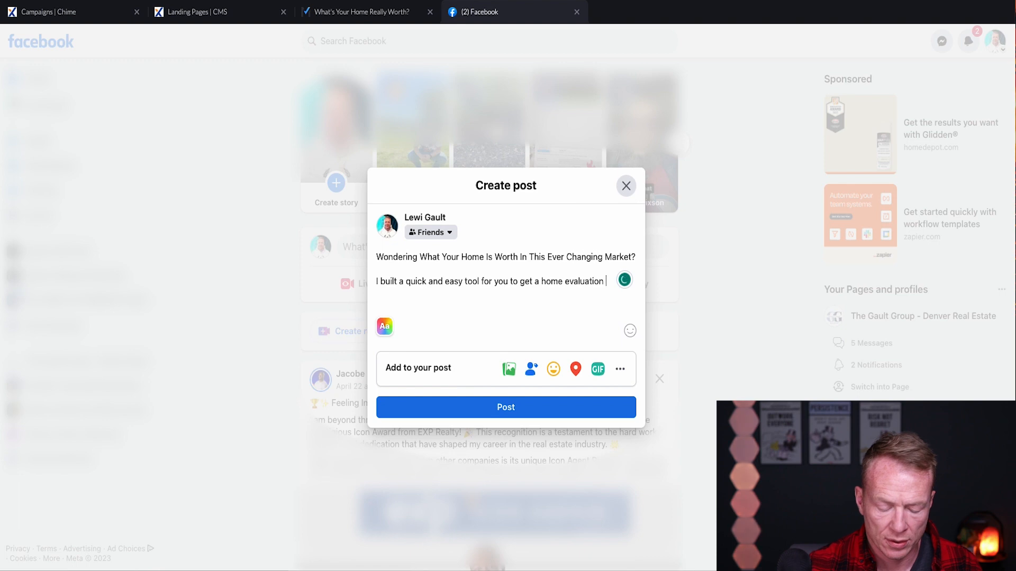
type(" immidi")
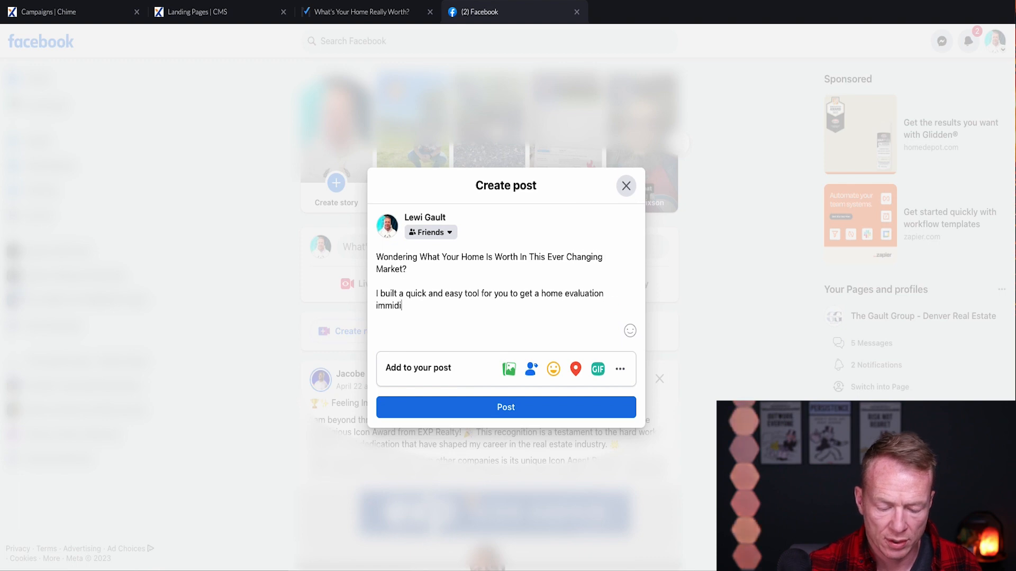
type("atly")
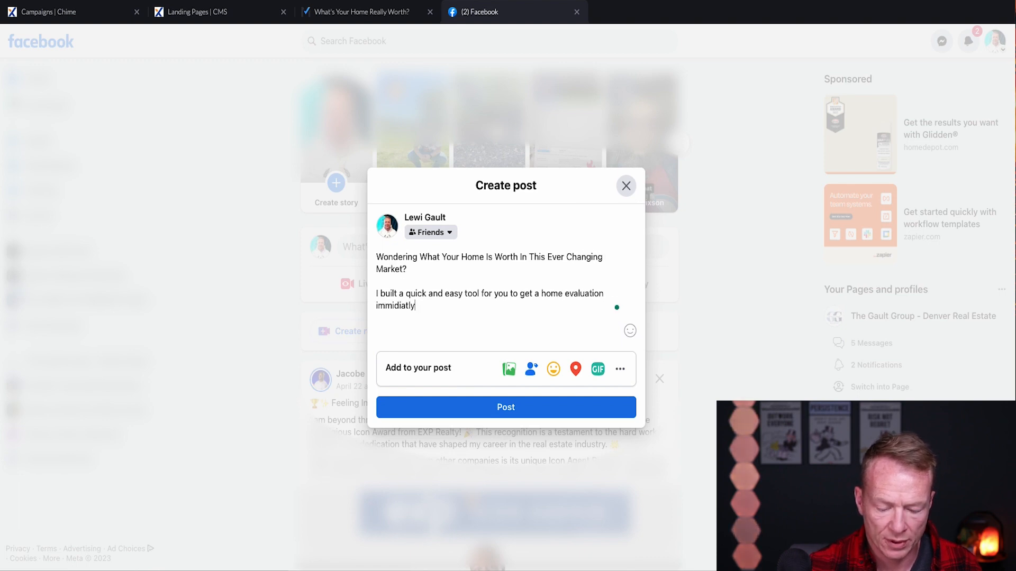
type("!")
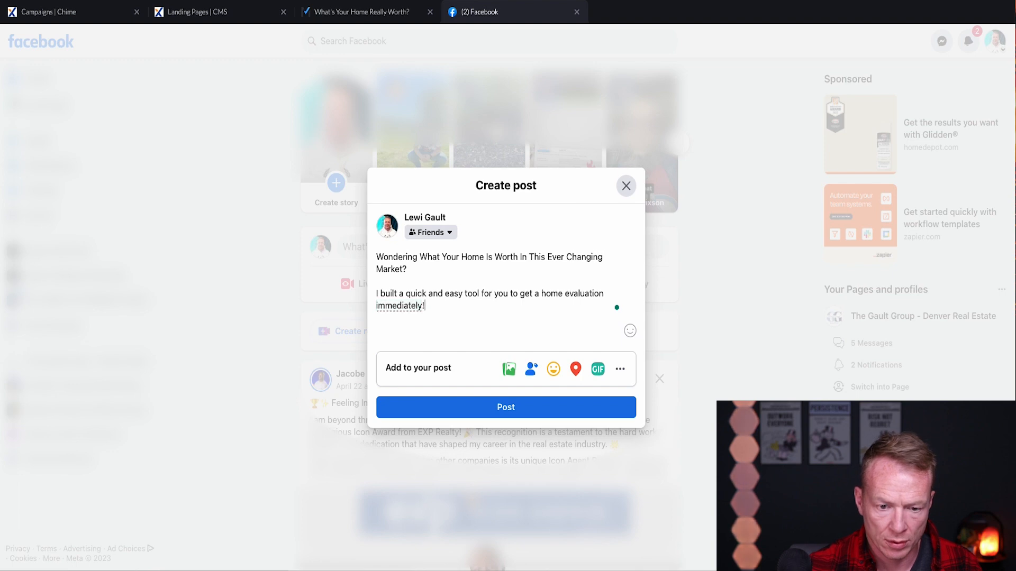
Add a separate call-to-action line reading "Click Below" under the post's second paragraph.
key("Return")
key("Return")
type("Click")
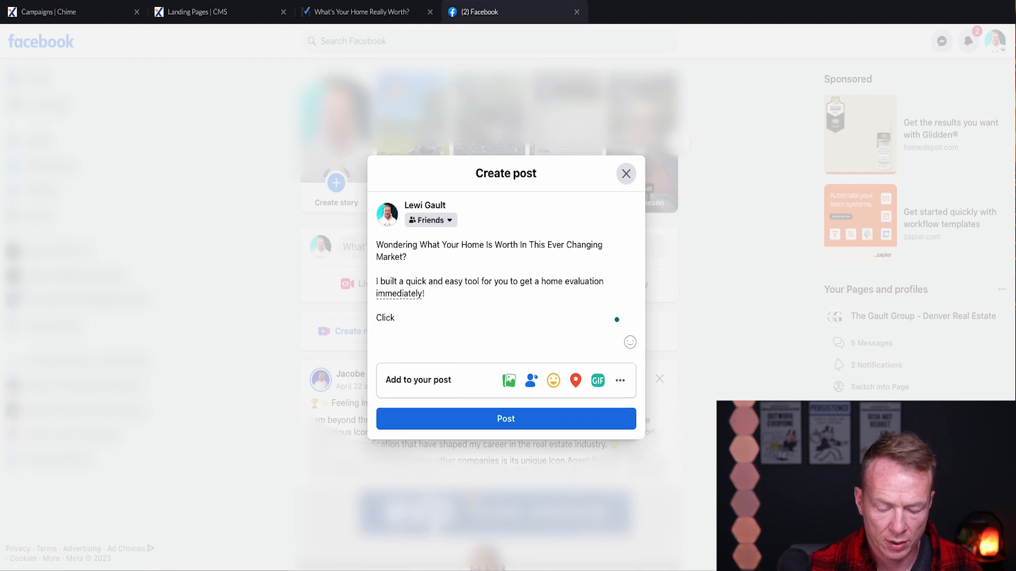
type(" Below")
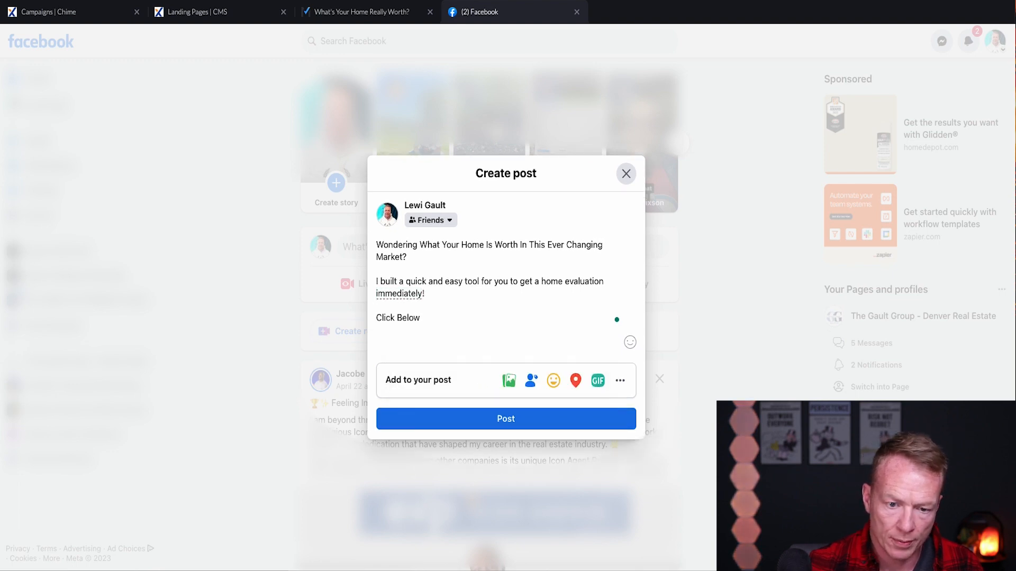
Find the money-mouth face emoji with the search word "money" and insert it before the post's opening question.
left_click(377, 243)
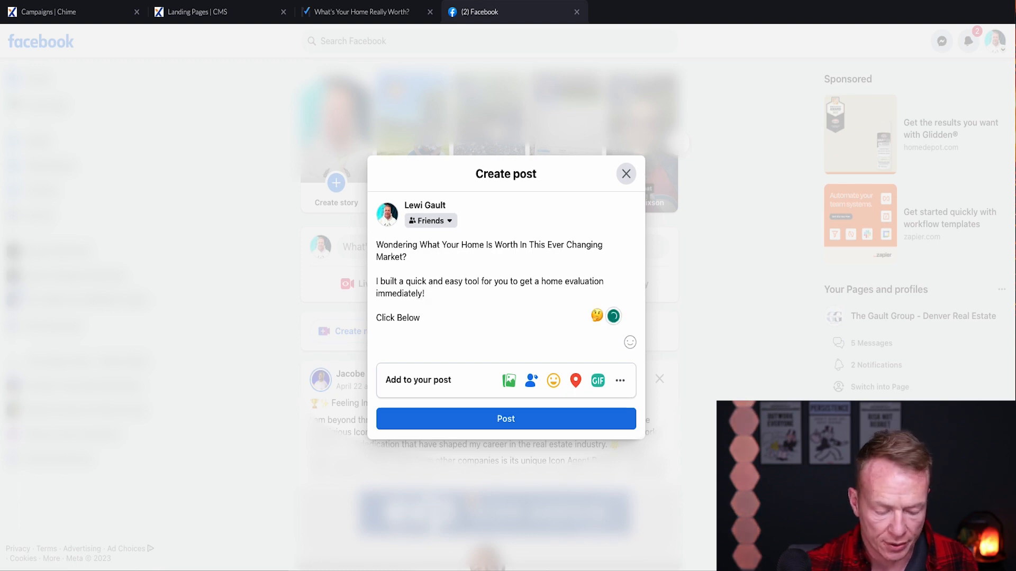
key("ctrl+super+space")
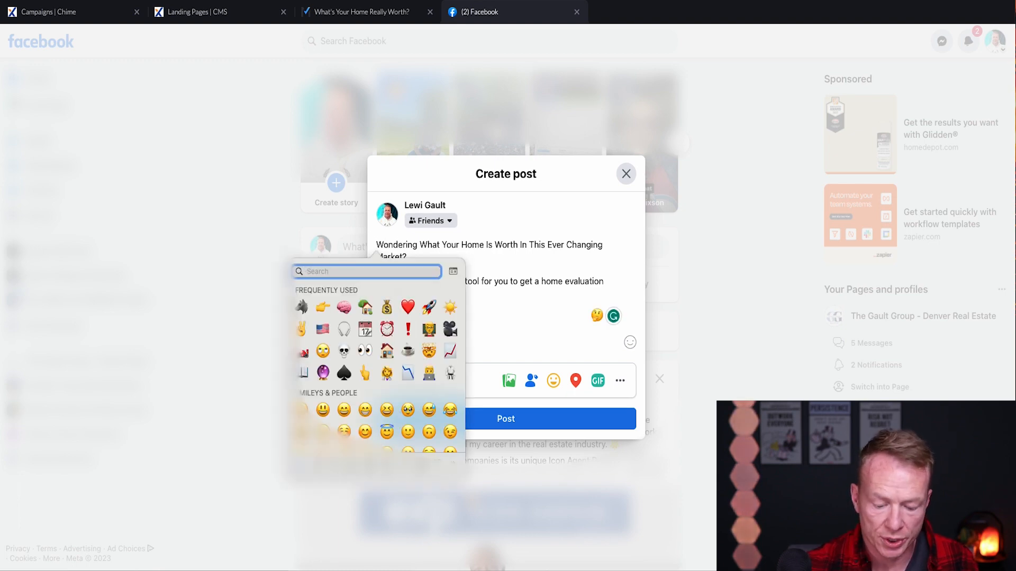
type("money")
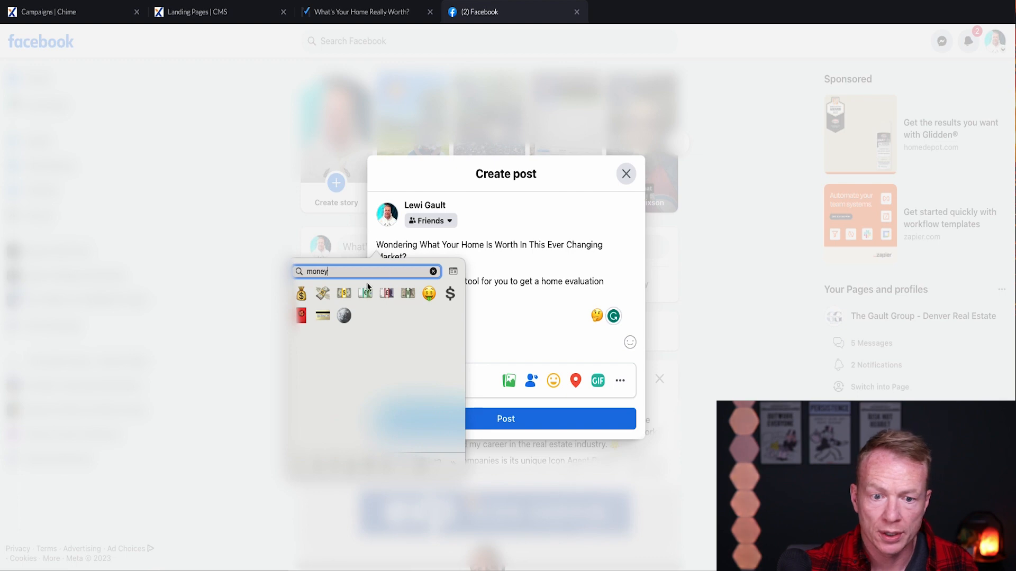
left_click(429, 294)
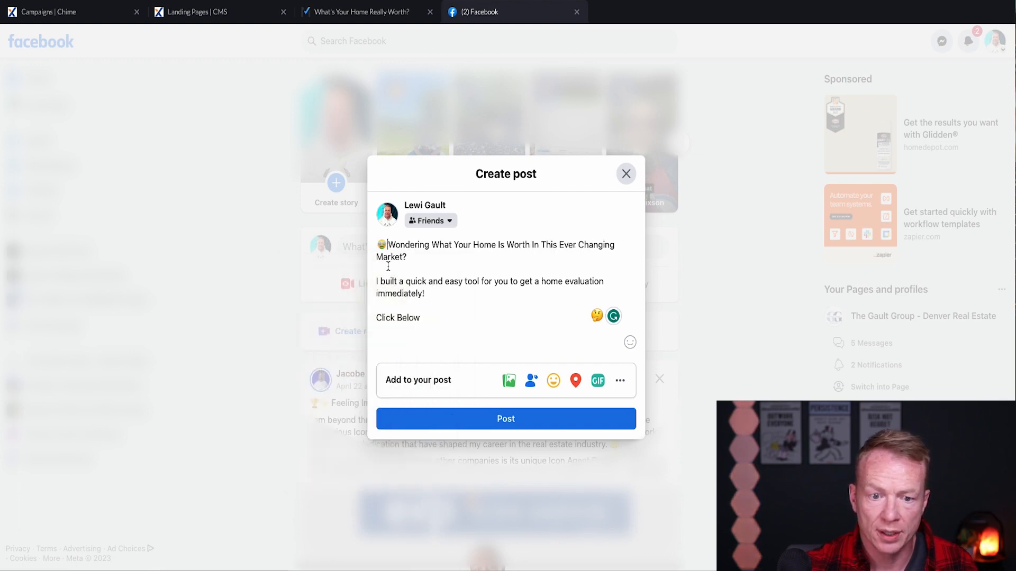
Find the house-with-tree emoji with the search word "home" and insert it before the "I built a quick and easy tool" sentence.
left_click(375, 277)
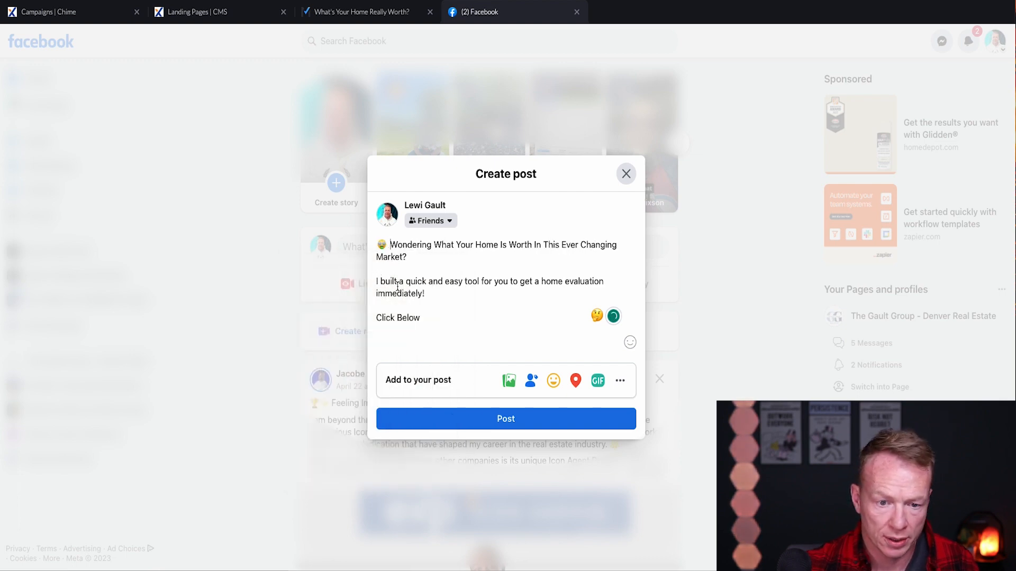
left_click(374, 283)
left_click(378, 282)
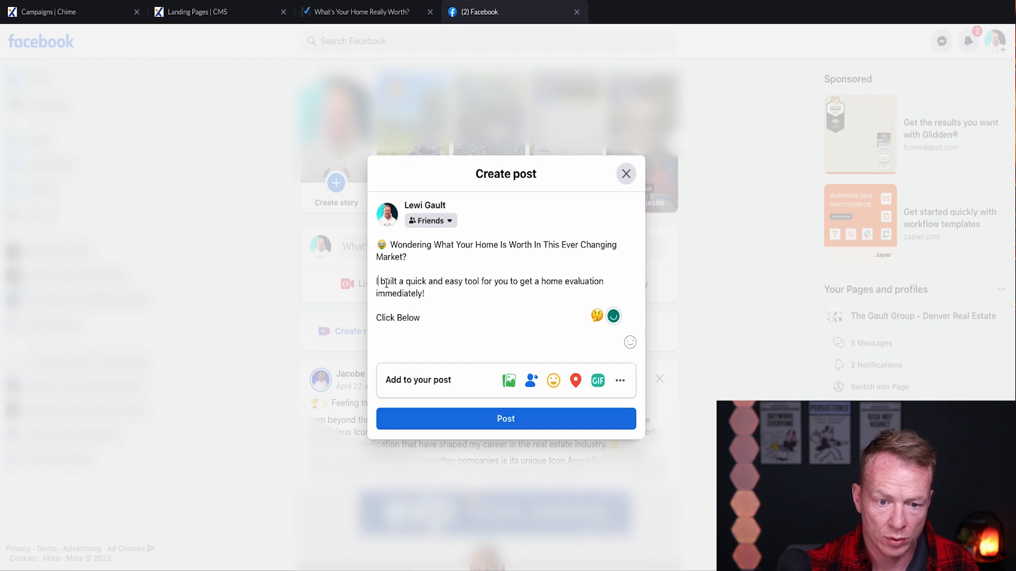
key("ctrl+super+space")
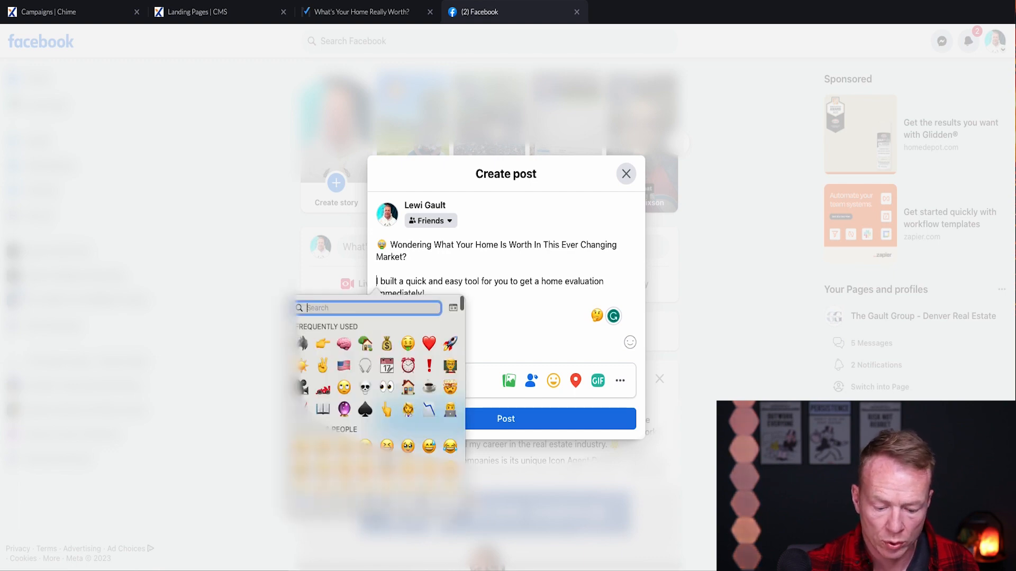
type("home")
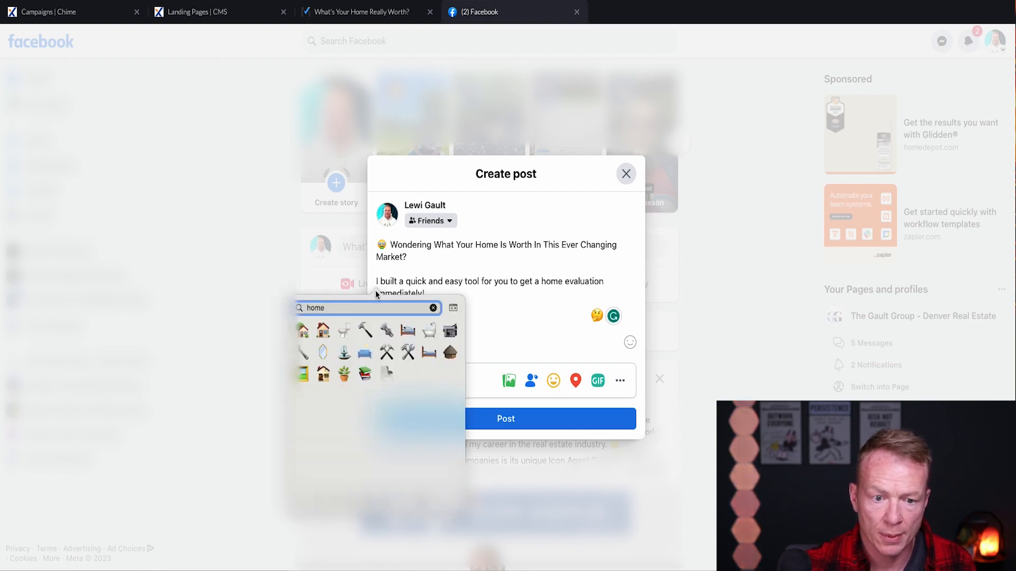
left_click(303, 331)
Insert a pointing-down hand emoji both before and after the "Click Below" text.
left_click(376, 317)
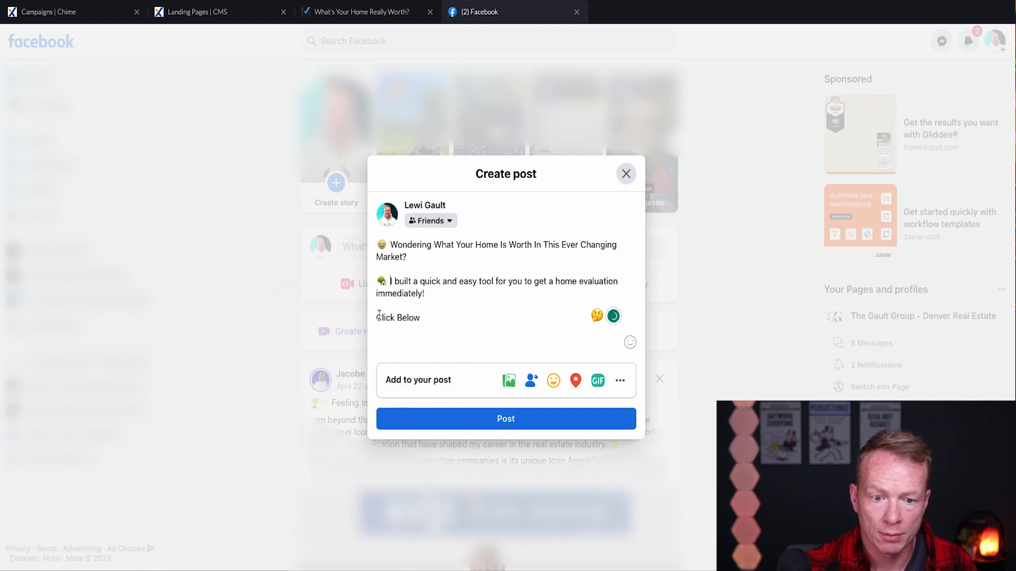
key("ctrl+super+space")
type("point doiwn")
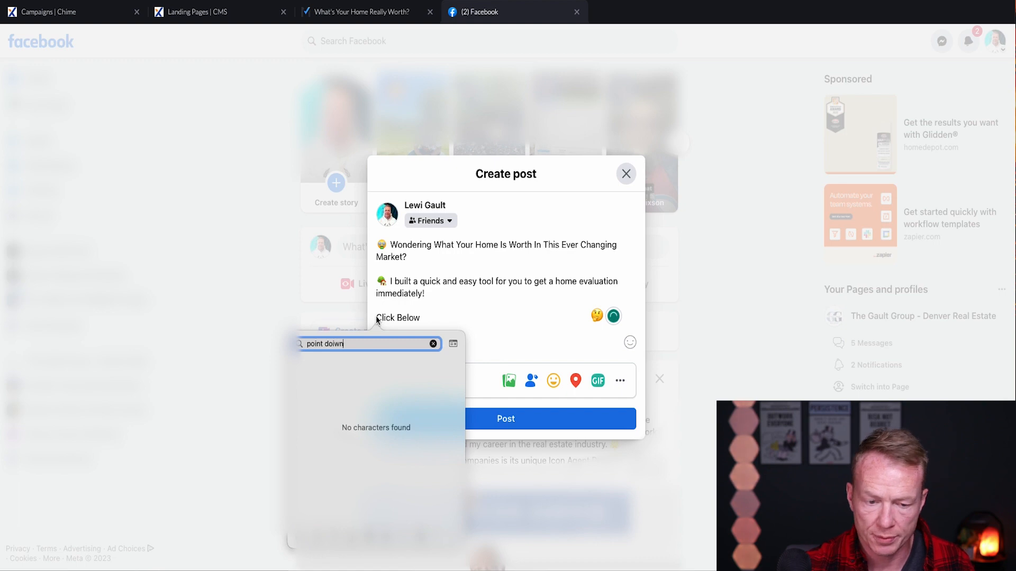
key("BackSpace")
key("BackSpace")
key("BackSpace")
type("w")
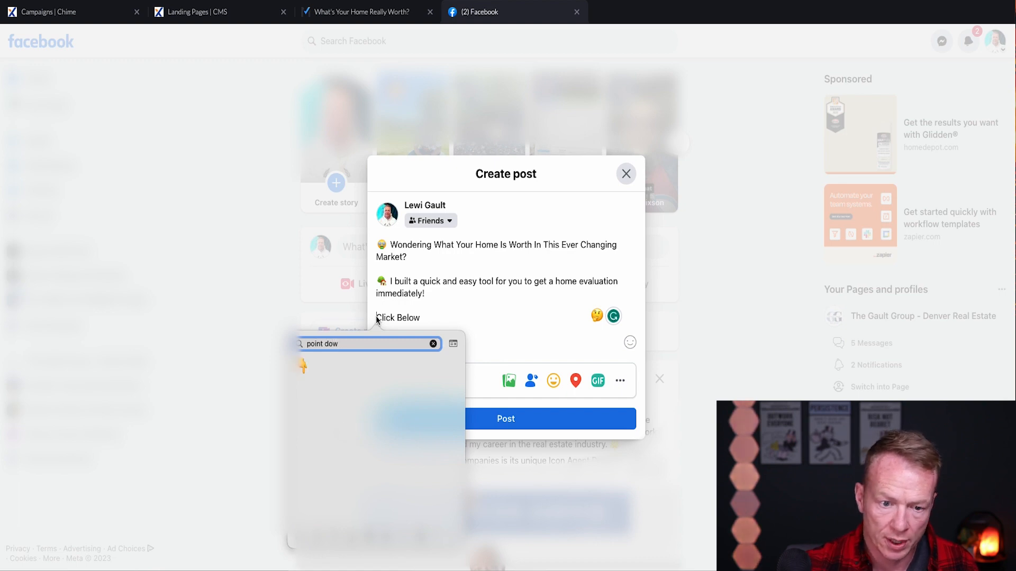
left_click(303, 366)
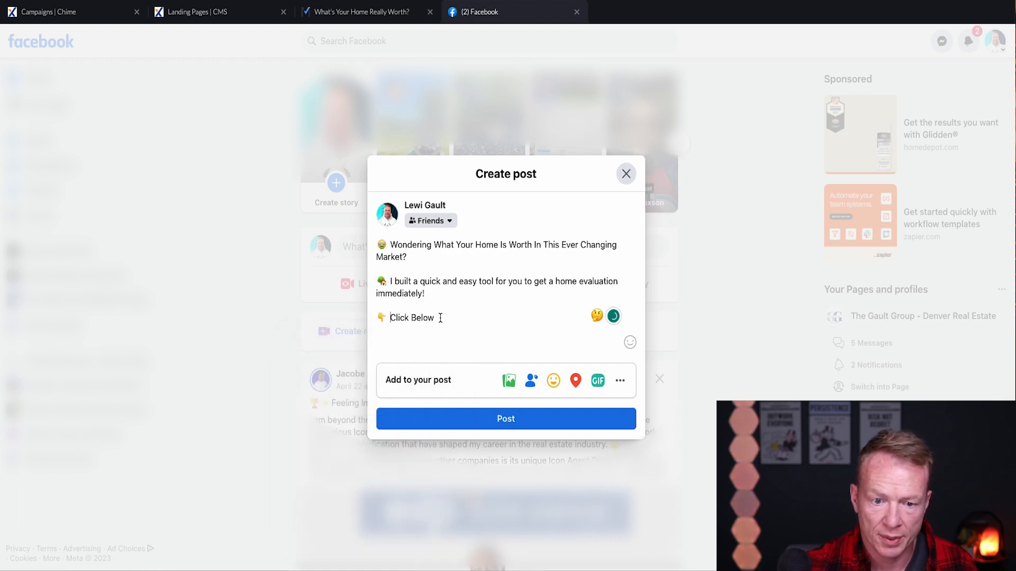
key("ctrl+super+space")
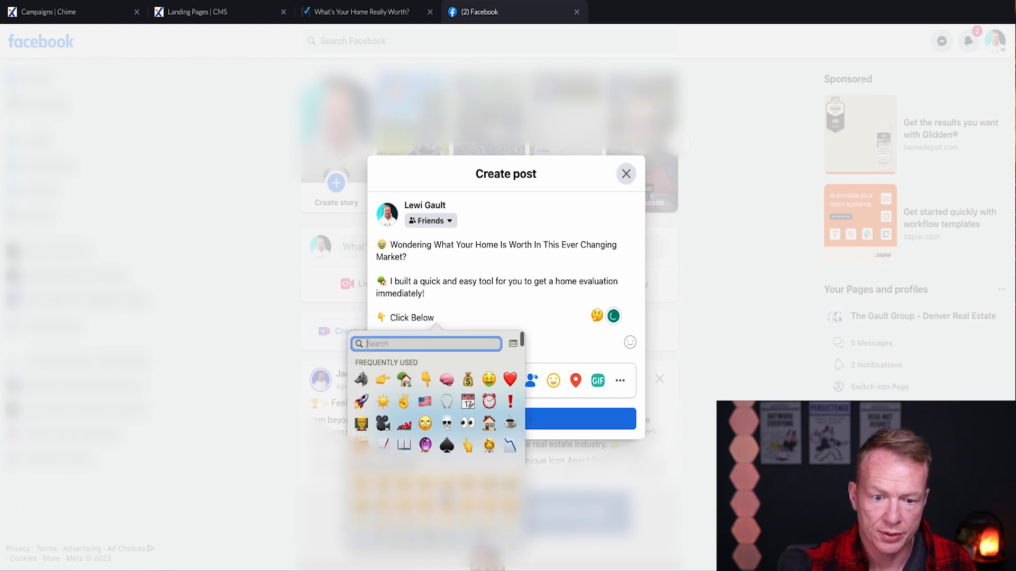
left_click(427, 381)
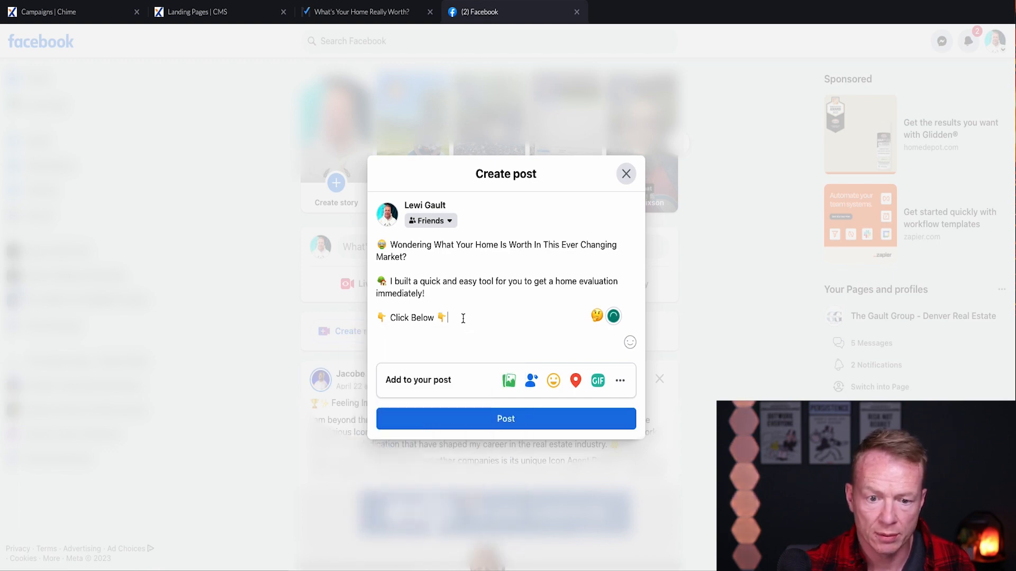
Add the published home-evaluation-denver landing page's link on its own line below "Click Below", leaving a blank line between.
key("Return")
key("Return")
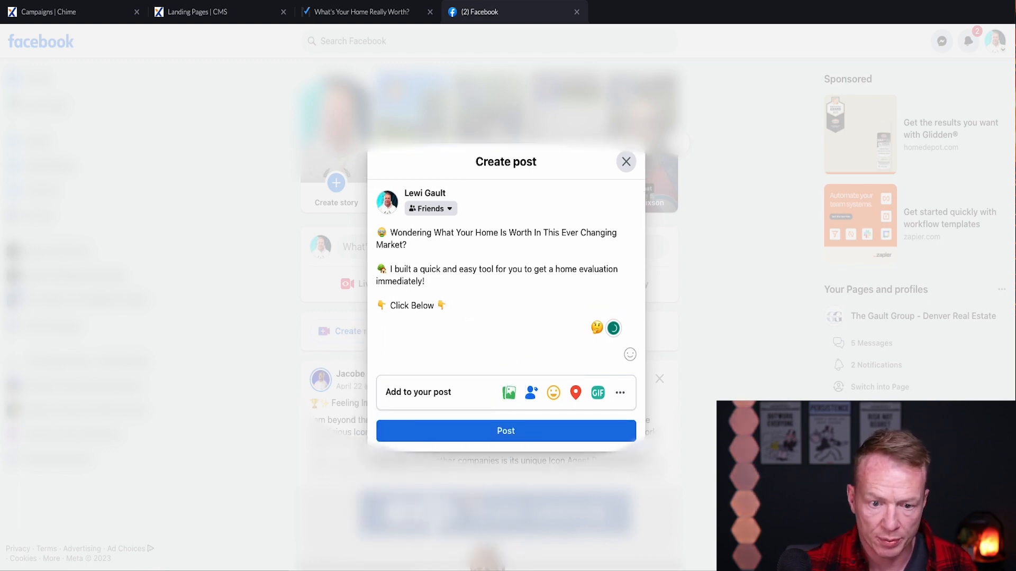
type("https://lewigault.expchime.com/home-evaluation-denver")
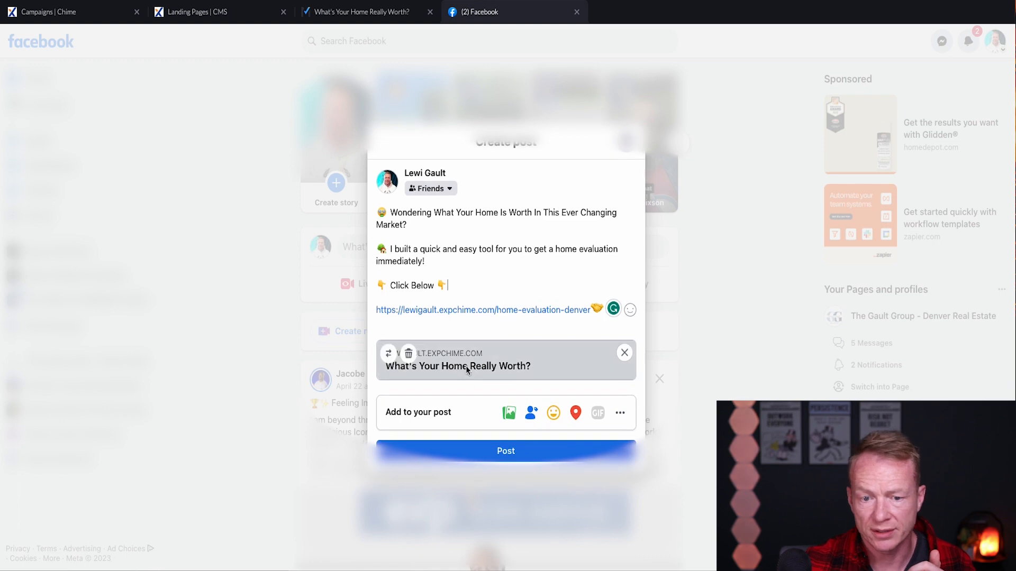
left_click_drag(439, 309, 518, 309)
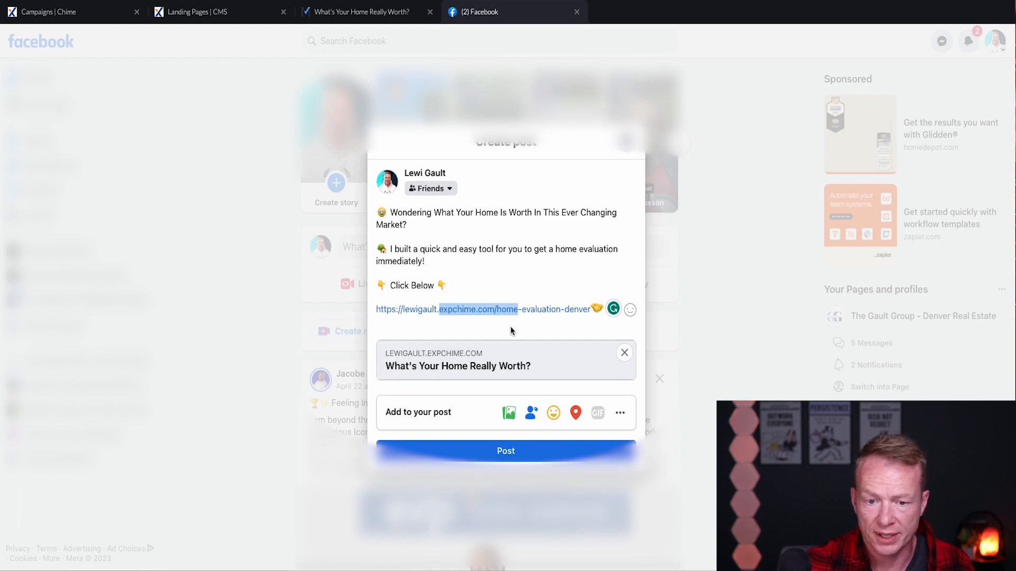
left_click(522, 324)
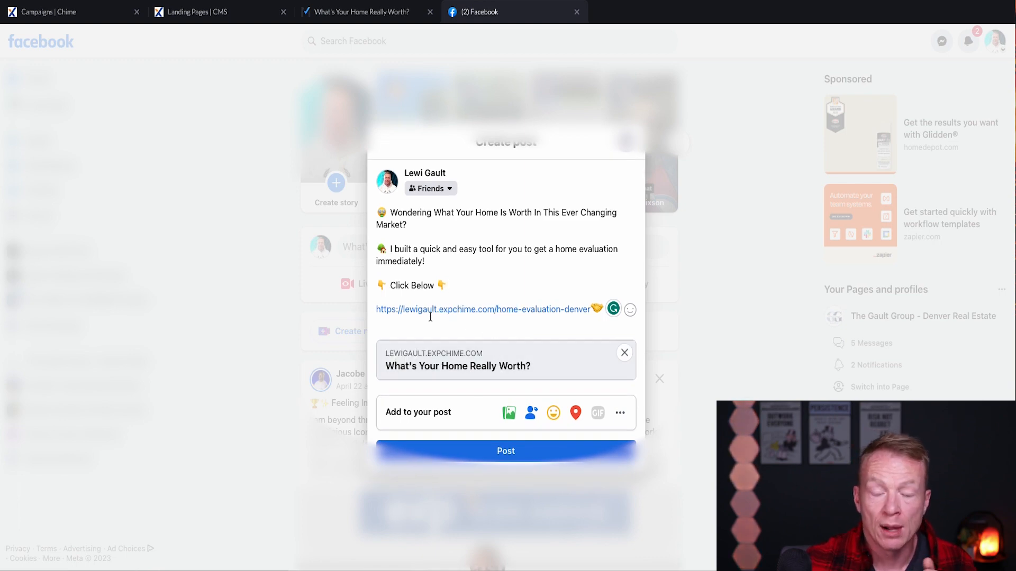